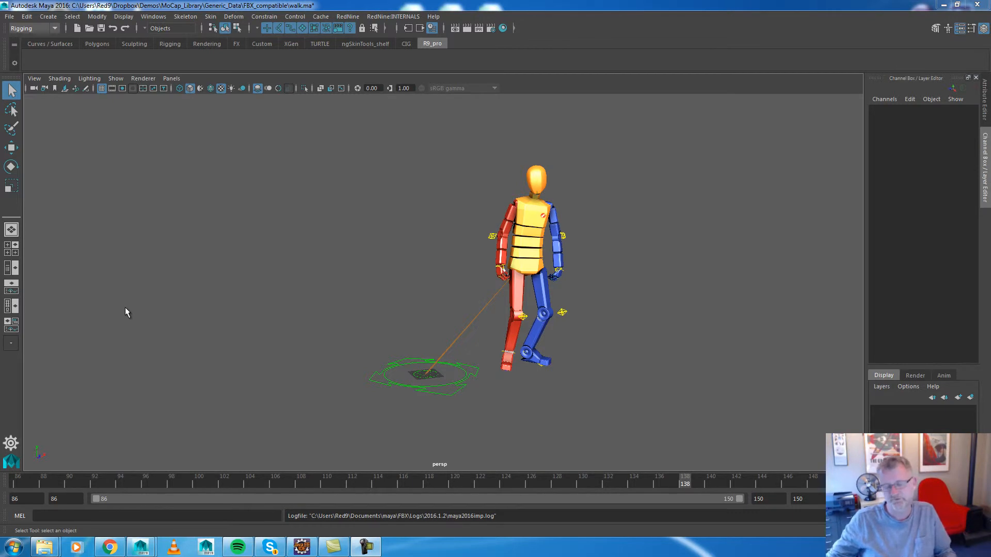
- Open the Red9 Pro Asset Browser and place it over the viewport
left_click(348, 16)
mouse_move(371, 35)
left_click(555, 43)
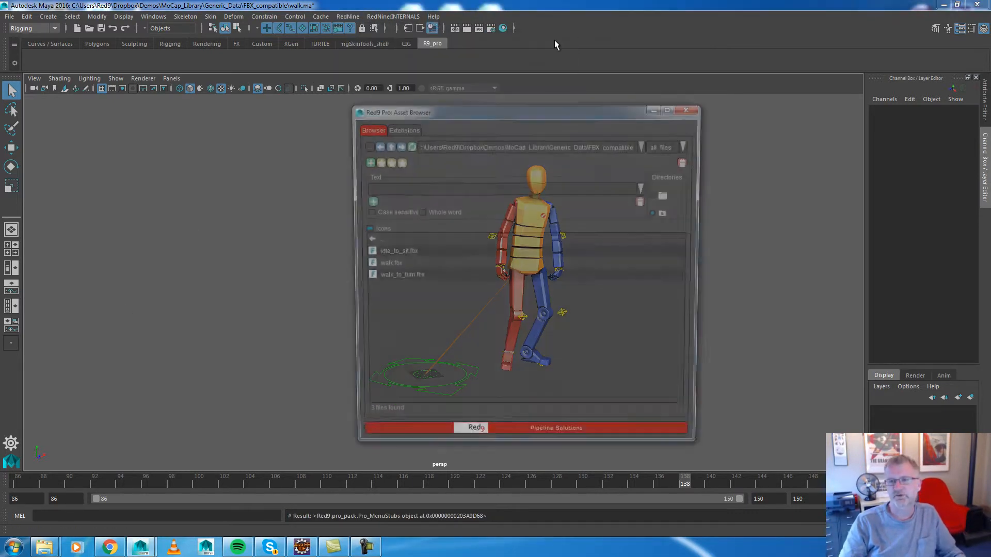
left_click_drag(487, 111, 481, 109)
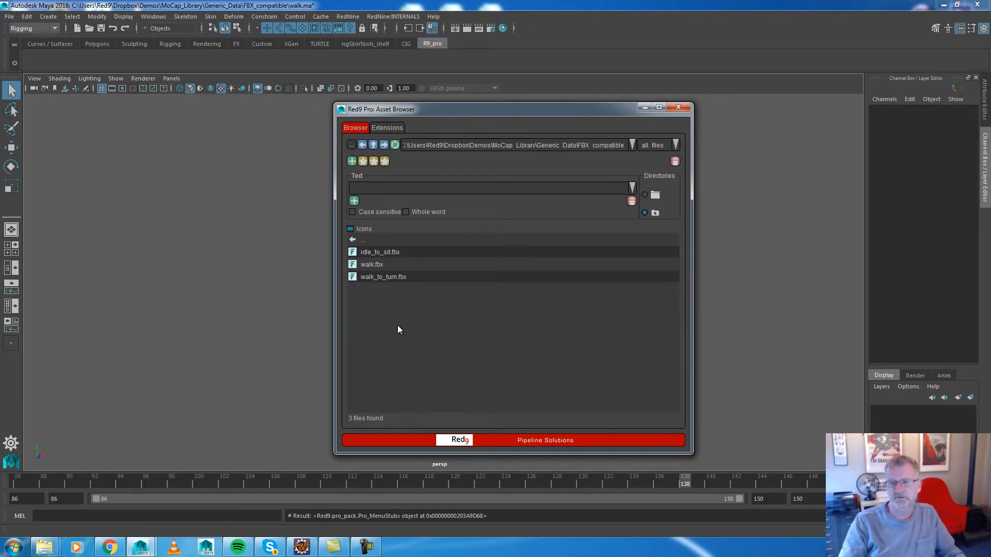
- Select walk.fbx in the file list and display the file actions available for it
left_click(389, 253)
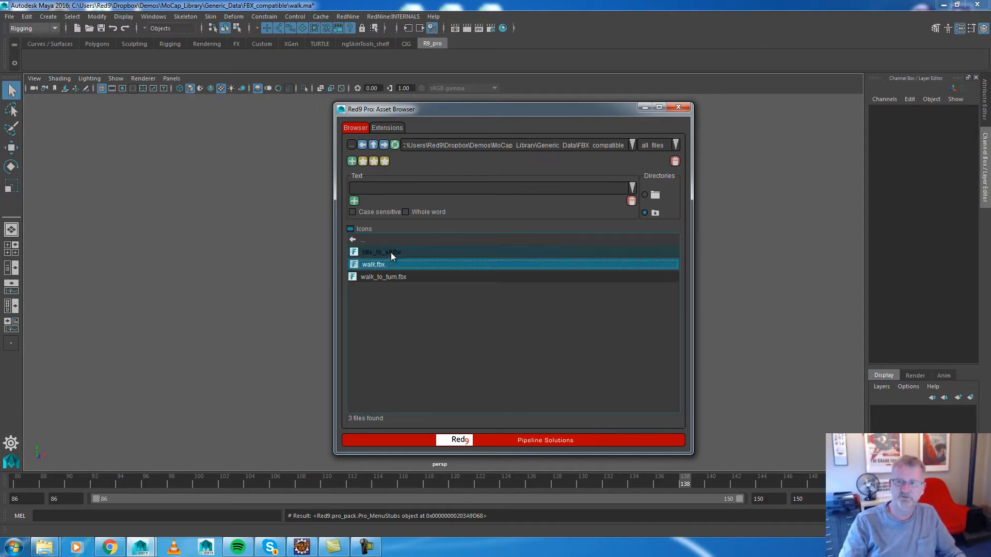
left_click(393, 265)
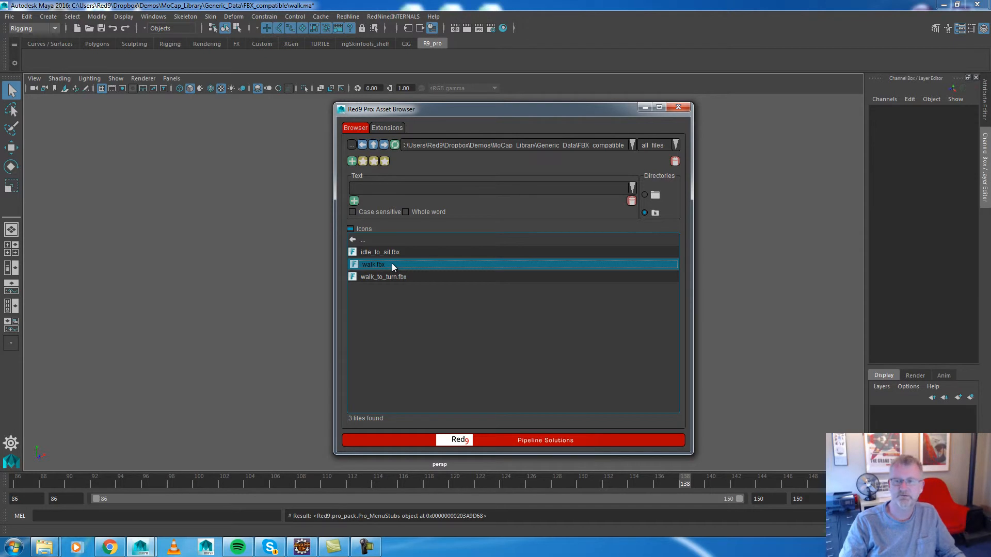
right_click(410, 262)
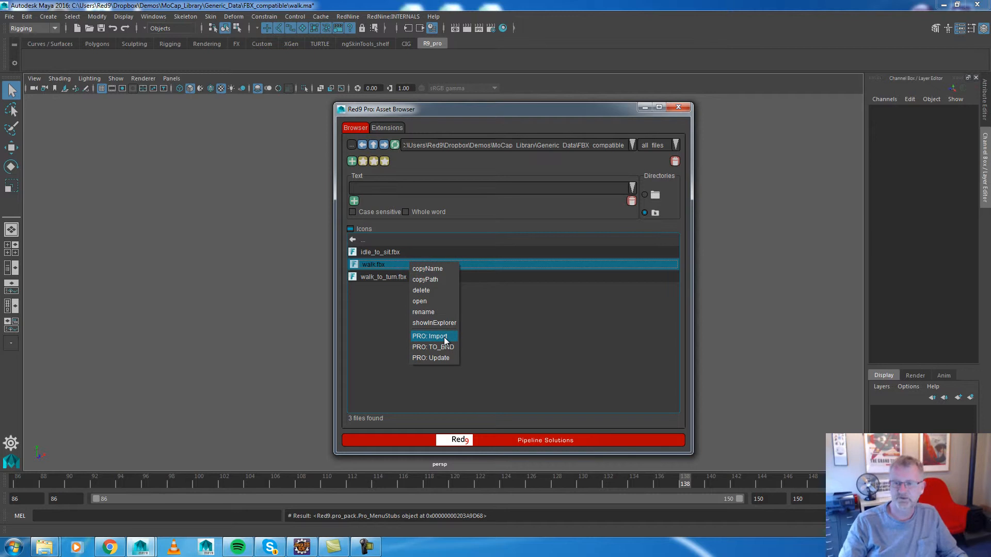
- Examine the browser's extension setup, comparing the fbx actions across the Single file, Multiple files and Double click command types
left_click(394, 129)
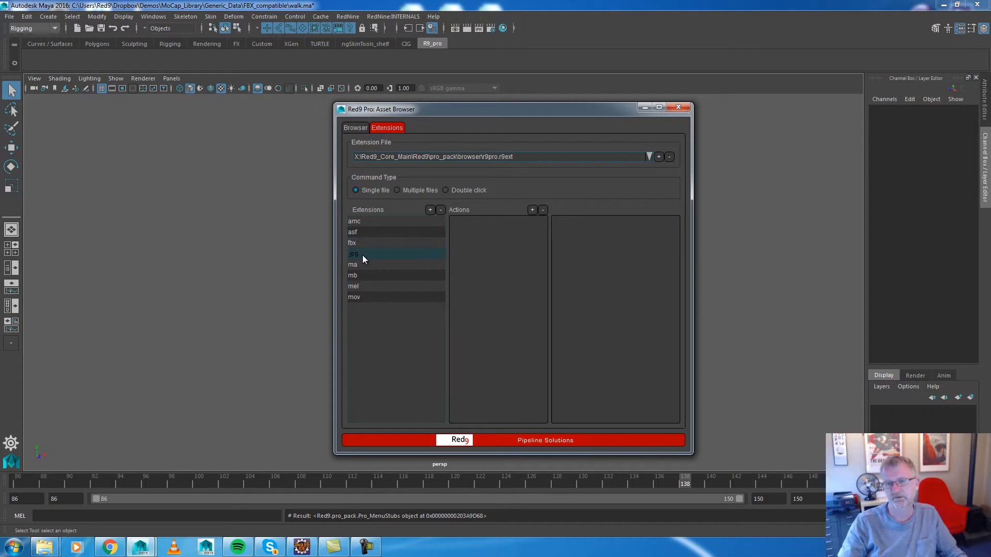
left_click(368, 243)
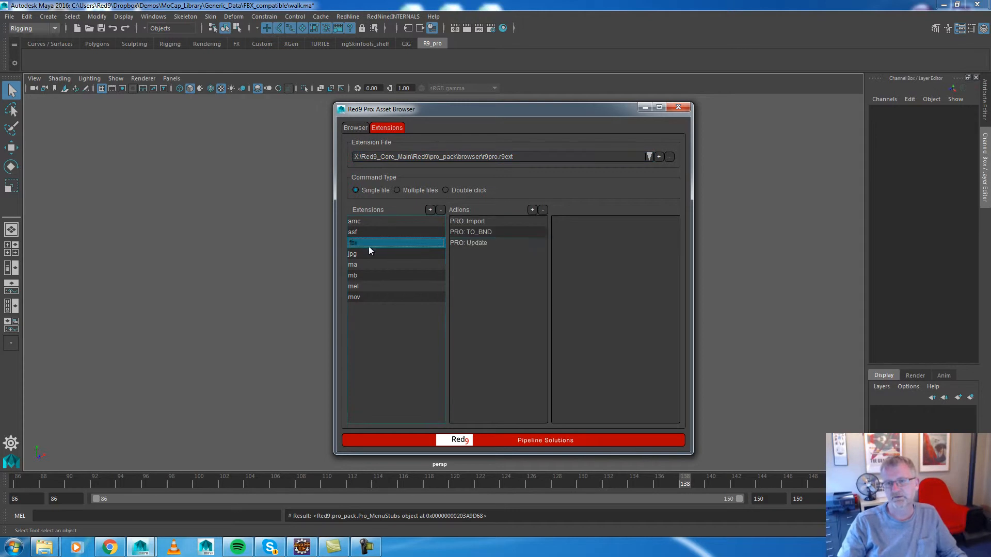
left_click(408, 190)
left_click(464, 190)
left_click(362, 190)
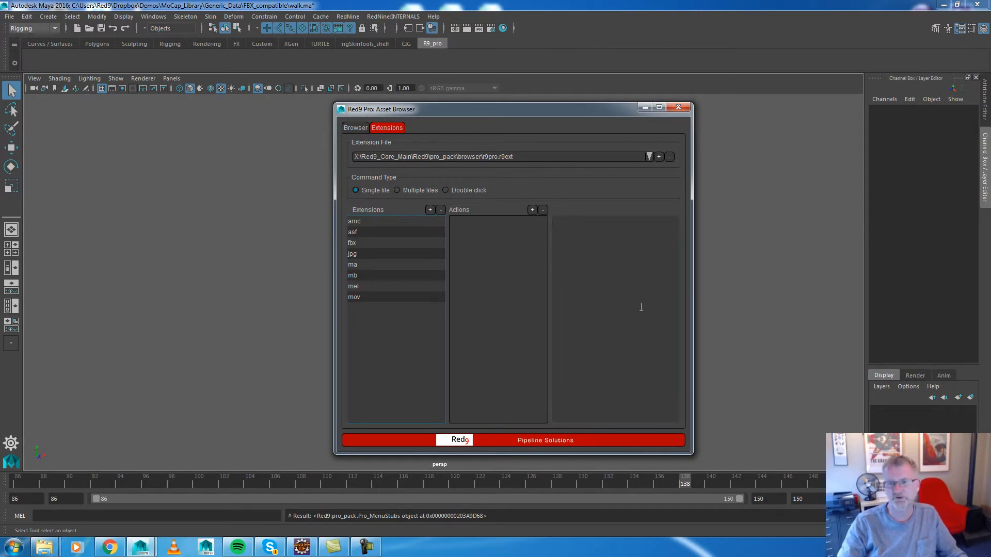
left_click(366, 243)
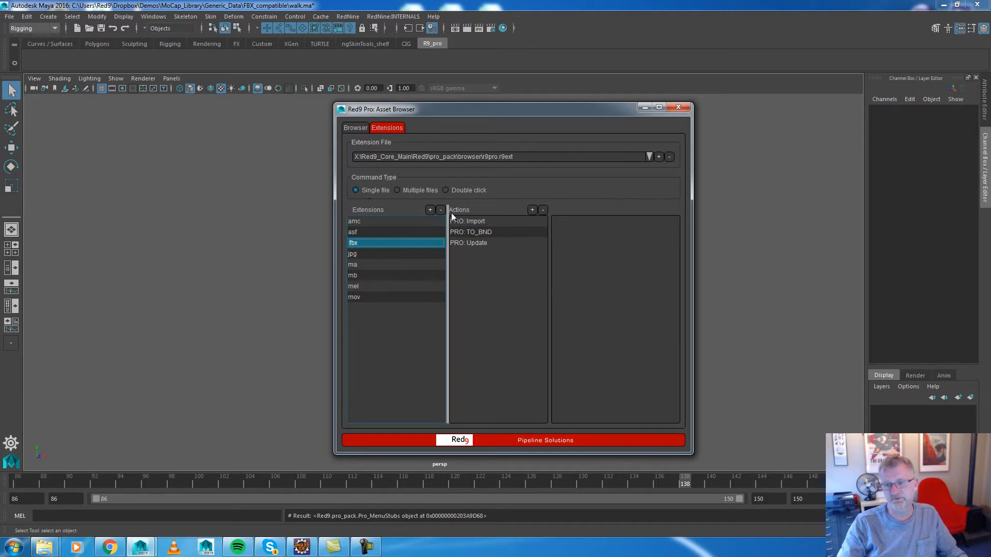
left_click(428, 189)
left_click(369, 241)
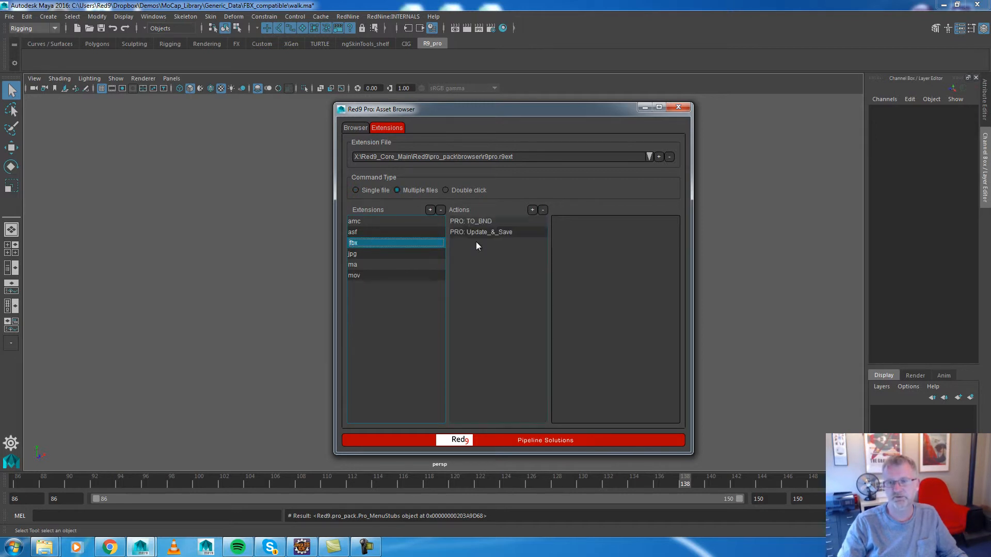
left_click(453, 190)
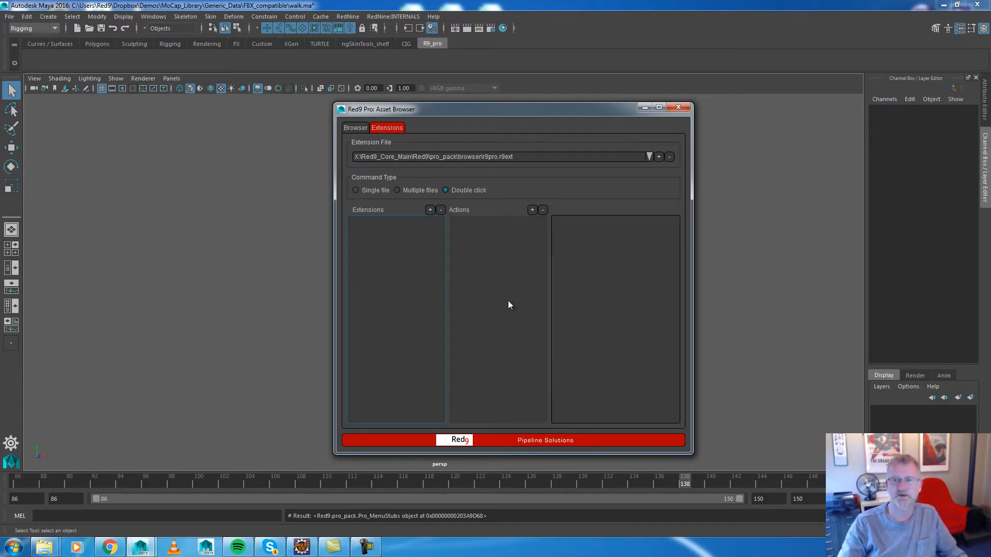
- Add a Single file action named "testing" to the fbx extension, with "print _file" as its script
left_click(360, 191)
left_click(371, 243)
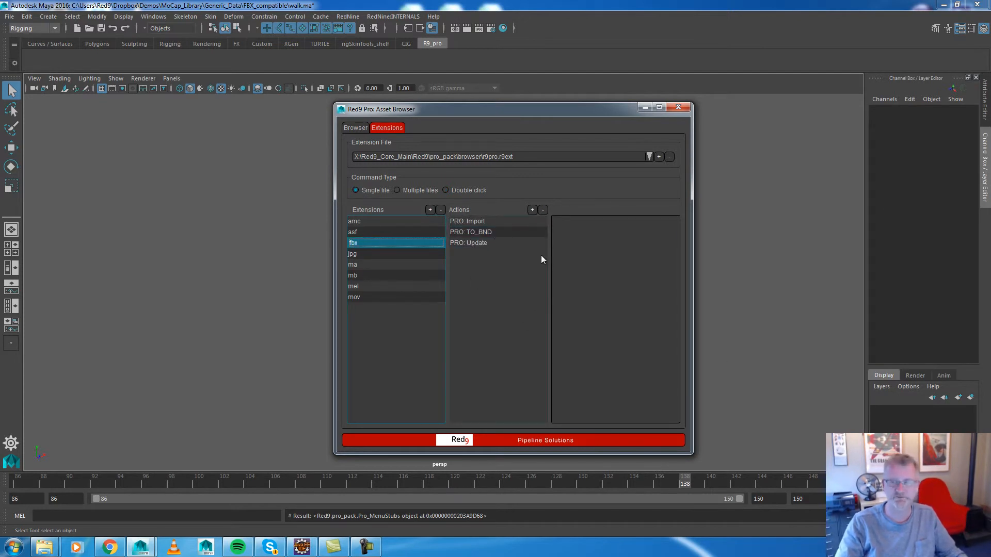
left_click(532, 210)
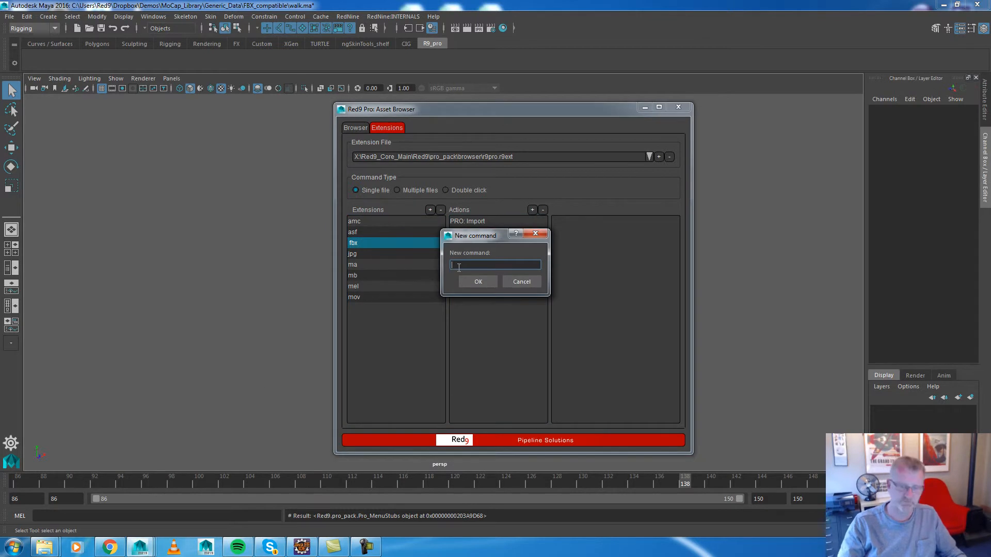
type("testing")
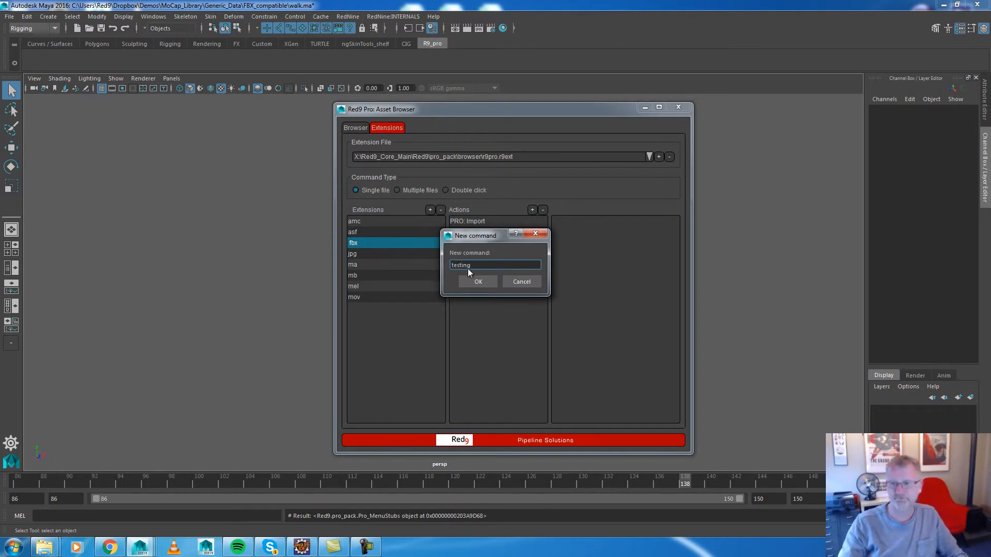
left_click(462, 284)
left_click(461, 254)
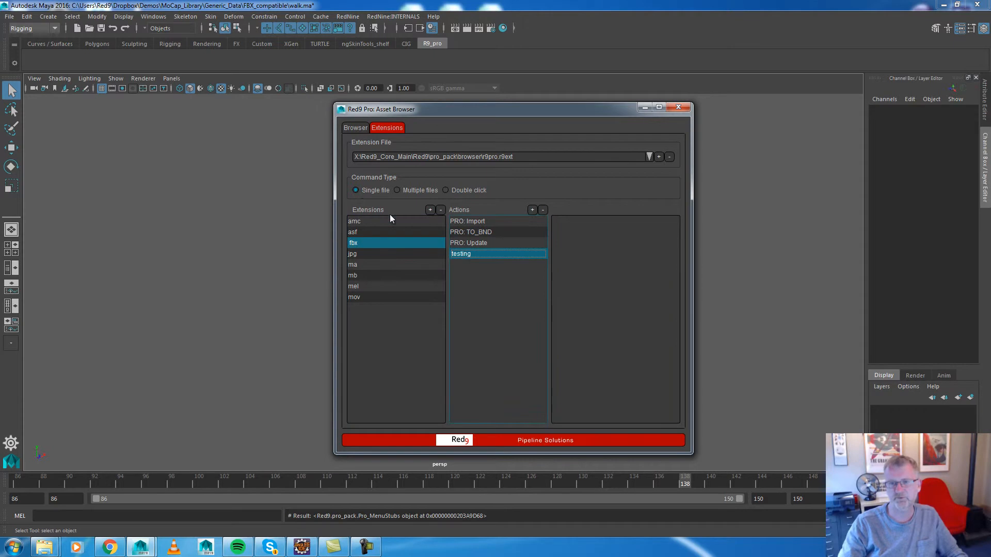
left_click(593, 263)
type("print _file")
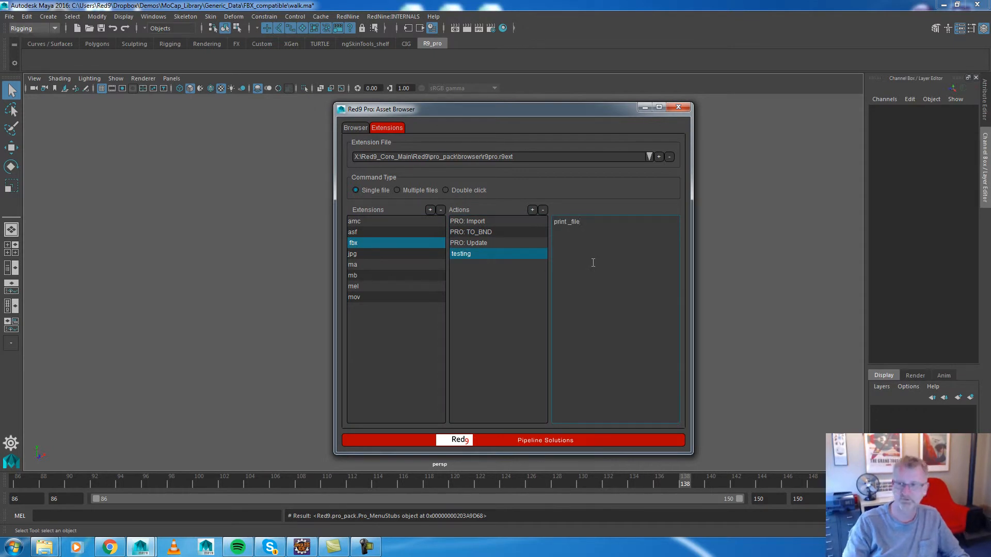
- Review the testing action's script against the browser's file list and leave only walk.fbx selected
left_click(358, 128)
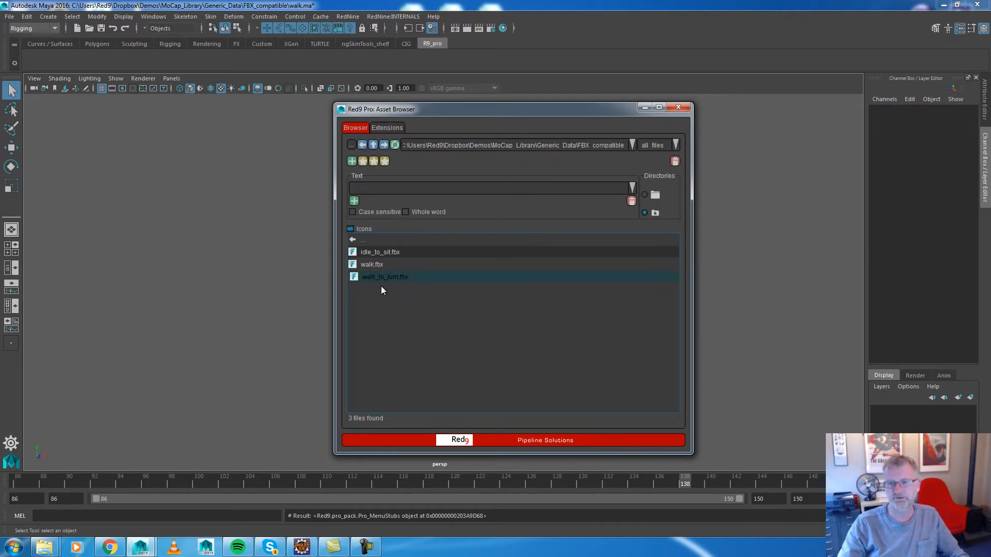
left_click(405, 265)
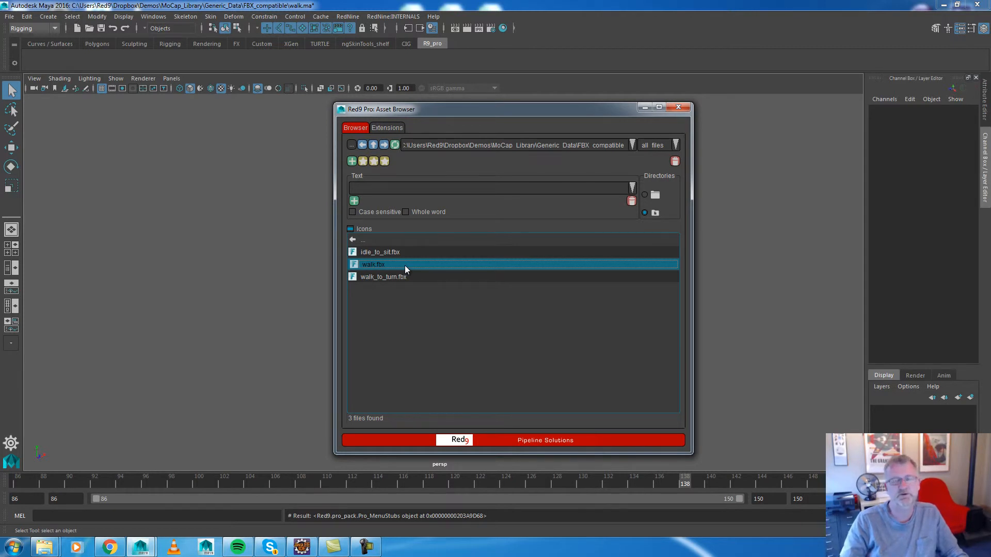
left_click(395, 129)
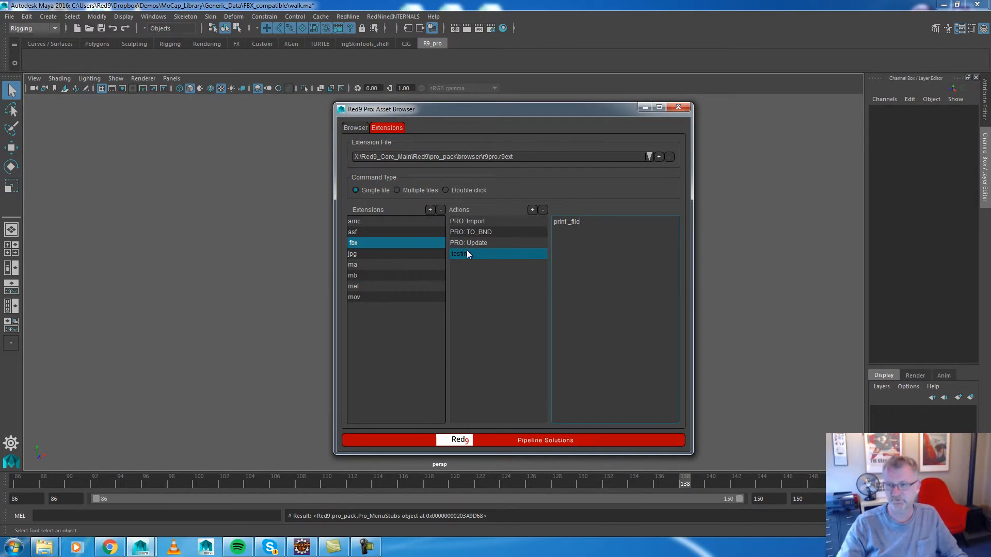
left_click(355, 127)
left_click_drag(410, 252, 417, 283)
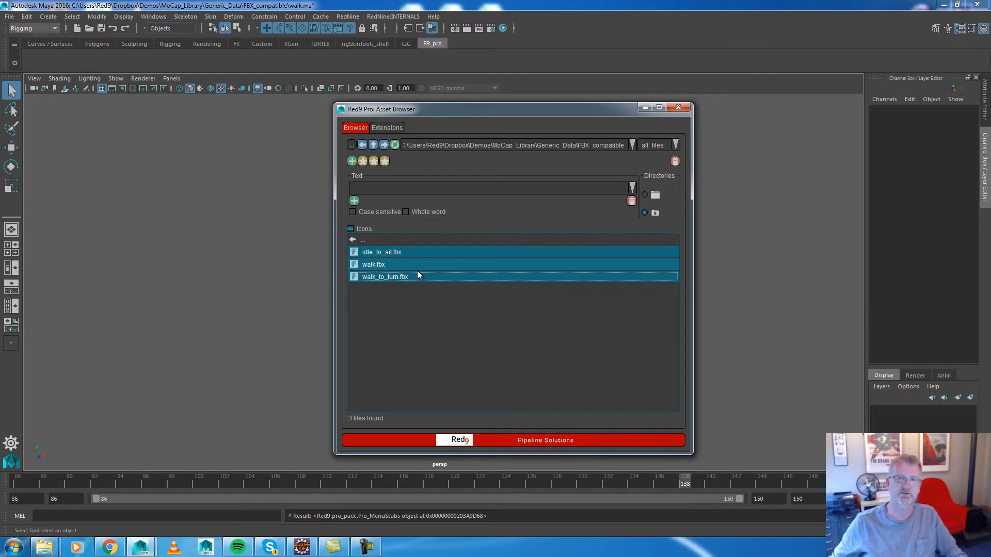
left_click(419, 267)
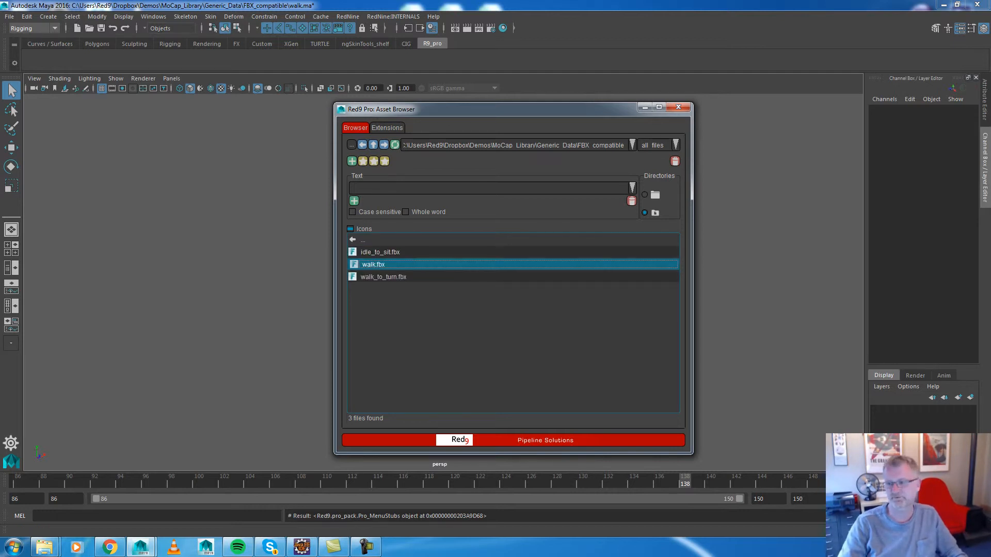
- Clear the Script Editor history, run the testing action on walk.fbx, and minimize the Script Editor
left_click(982, 516)
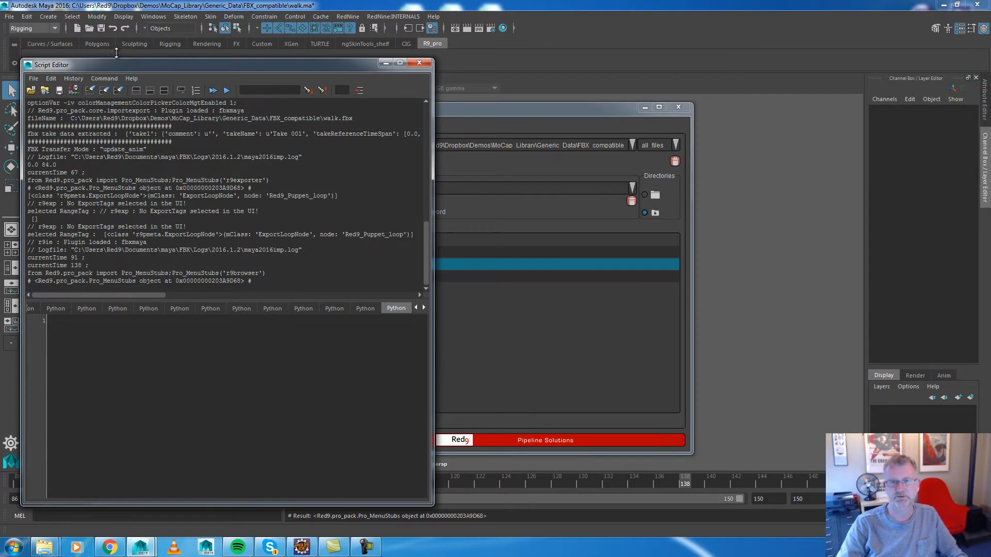
left_click(91, 90)
left_click_drag(447, 115, 565, 84)
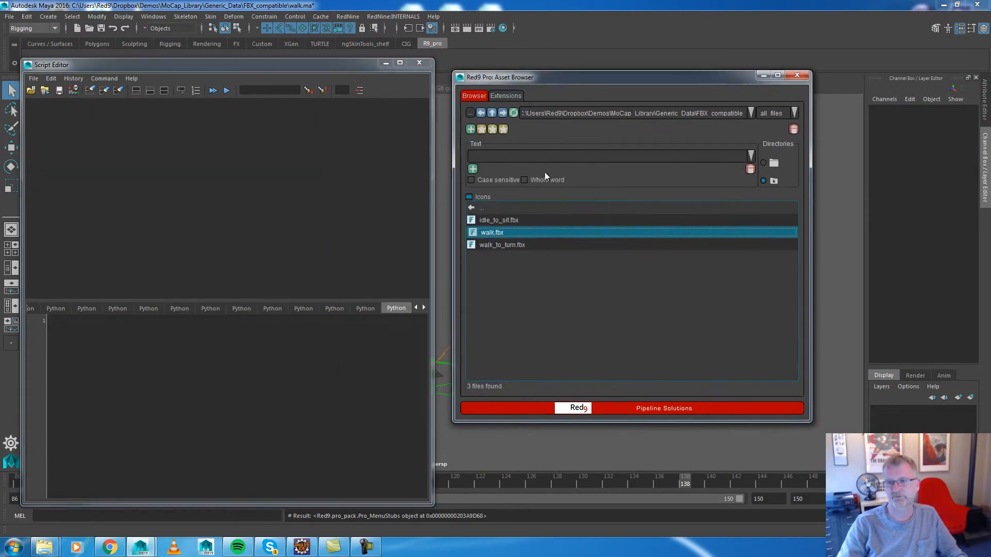
right_click(520, 234)
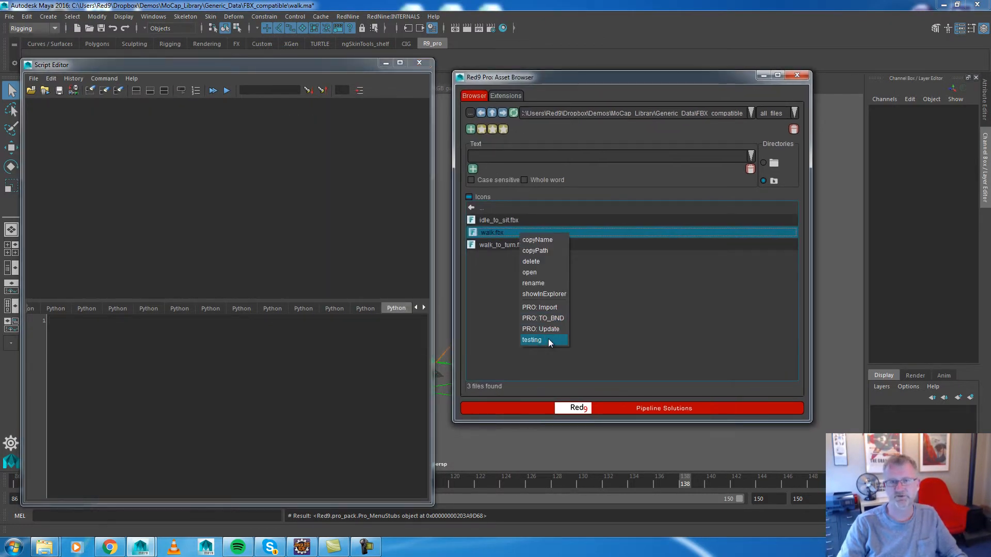
left_click(548, 339)
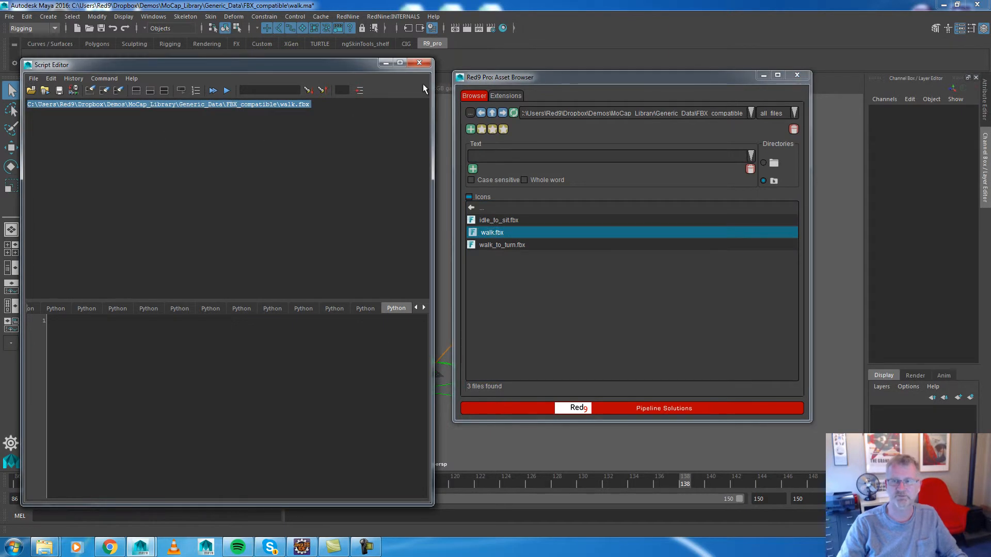
left_click(384, 64)
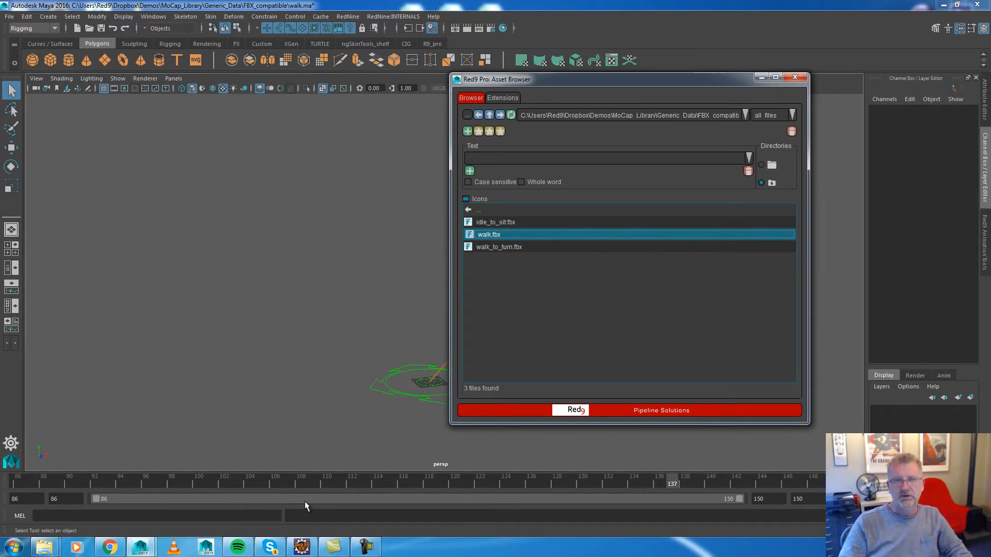
- Launch the PRO: TO_BND transfer for walk.fbx and view the available FBX mapping methods
right_click(553, 236)
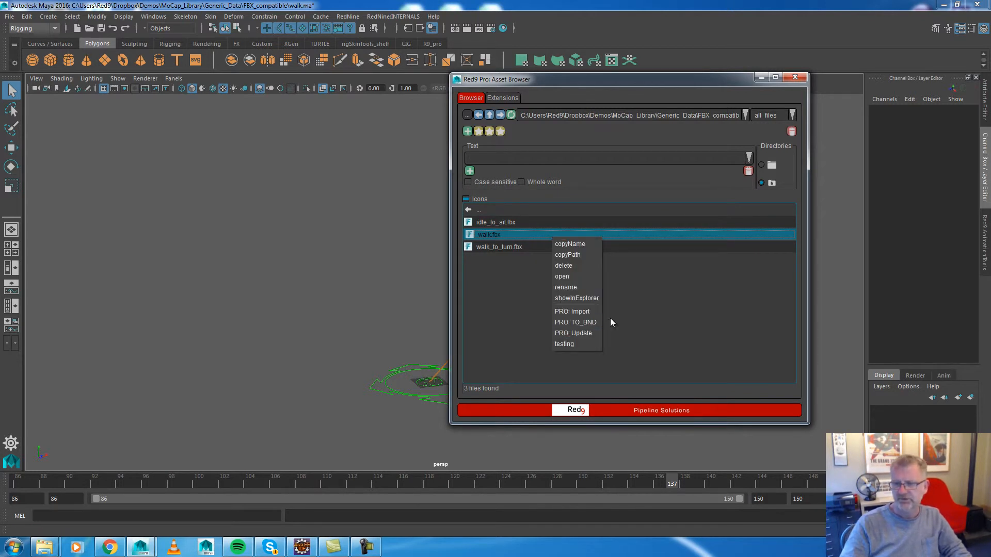
left_click(588, 322)
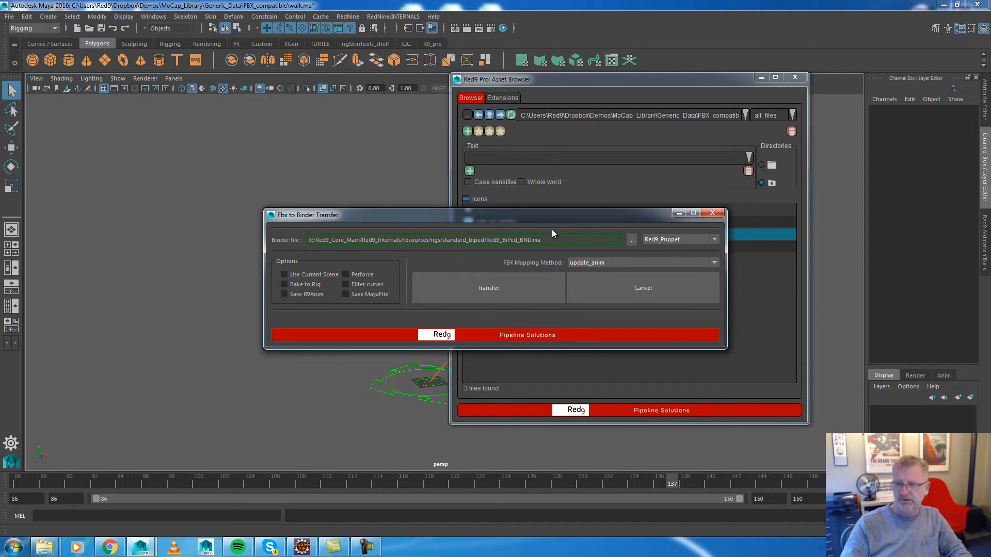
left_click(664, 262)
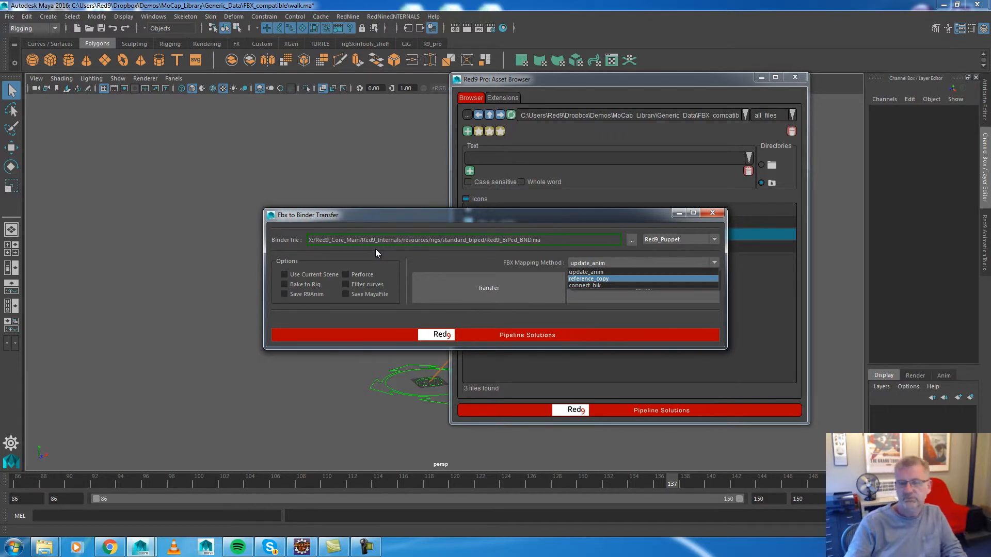
- Look over the RedNine tools and the transfer's binder presets, choosing Red9_Puppet as the binder
left_click(346, 16)
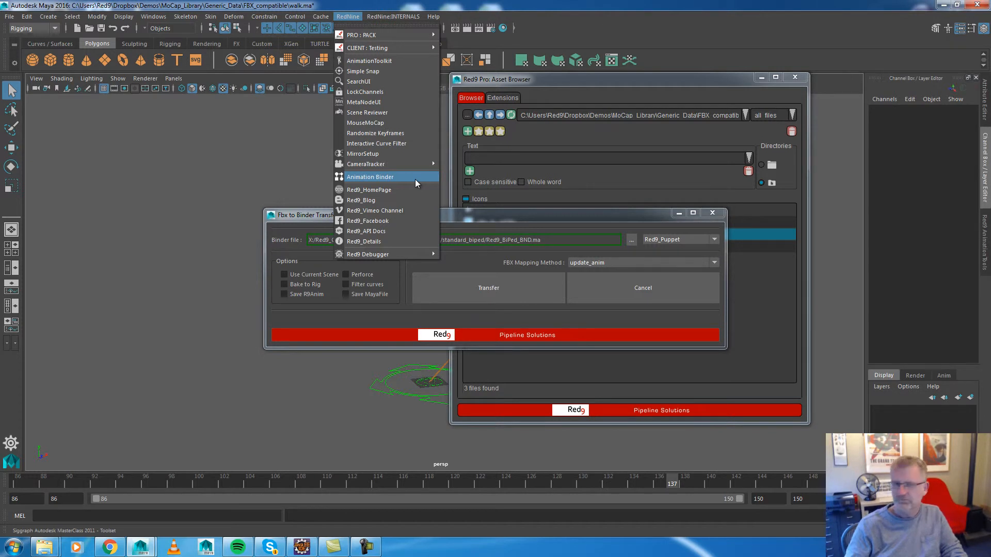
left_click(458, 219)
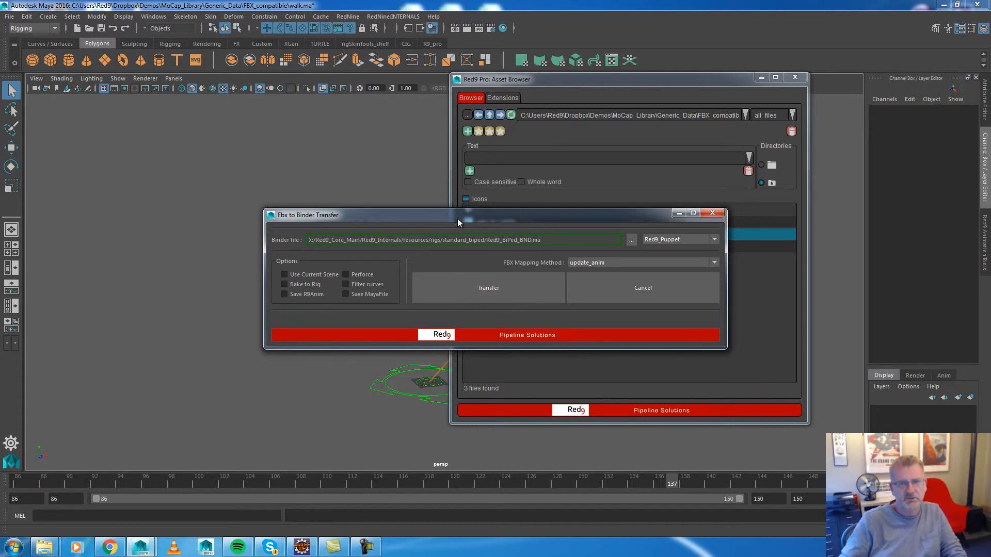
left_click(686, 238)
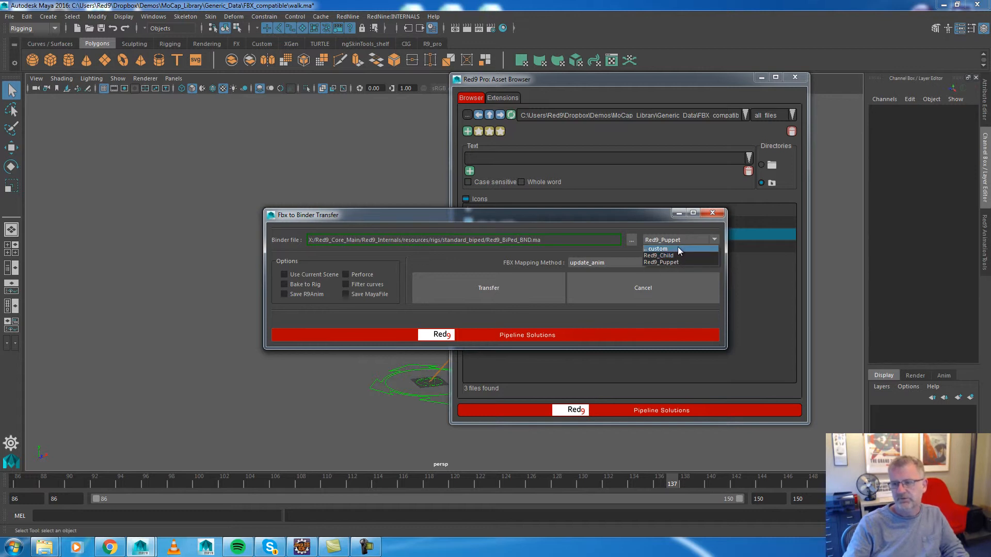
left_click(673, 262)
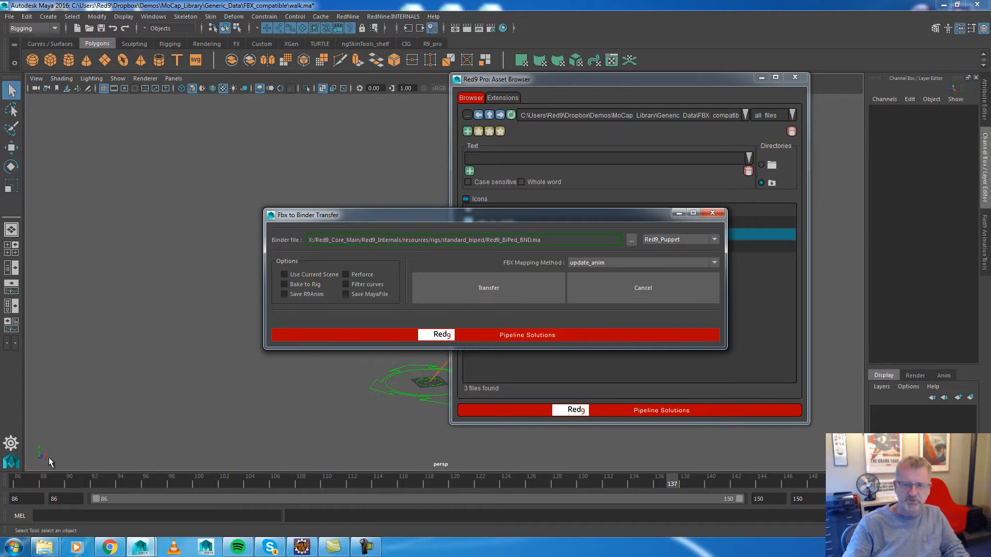
- Open the Red9 Project Manager and highlight the fps key in the project data
left_click(11, 443)
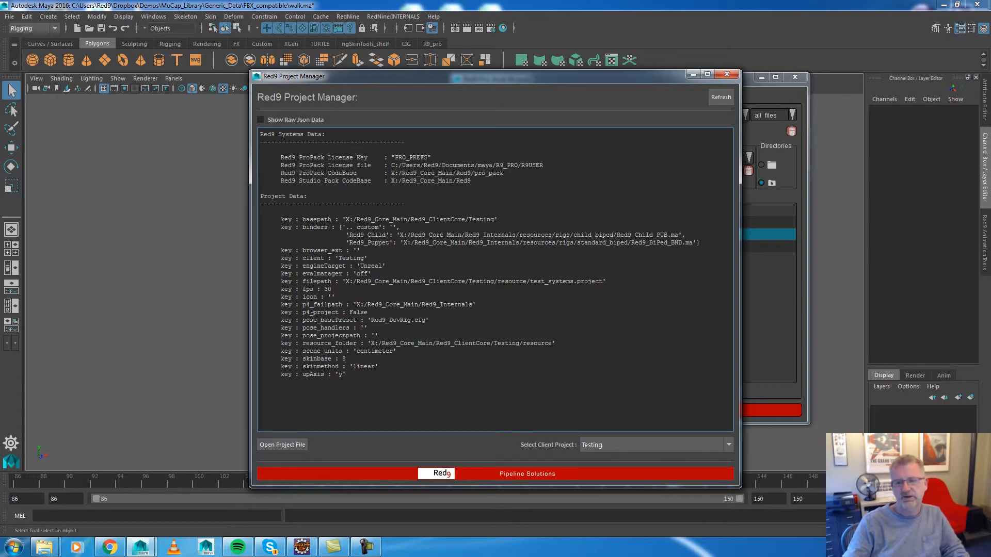
double_click(309, 289)
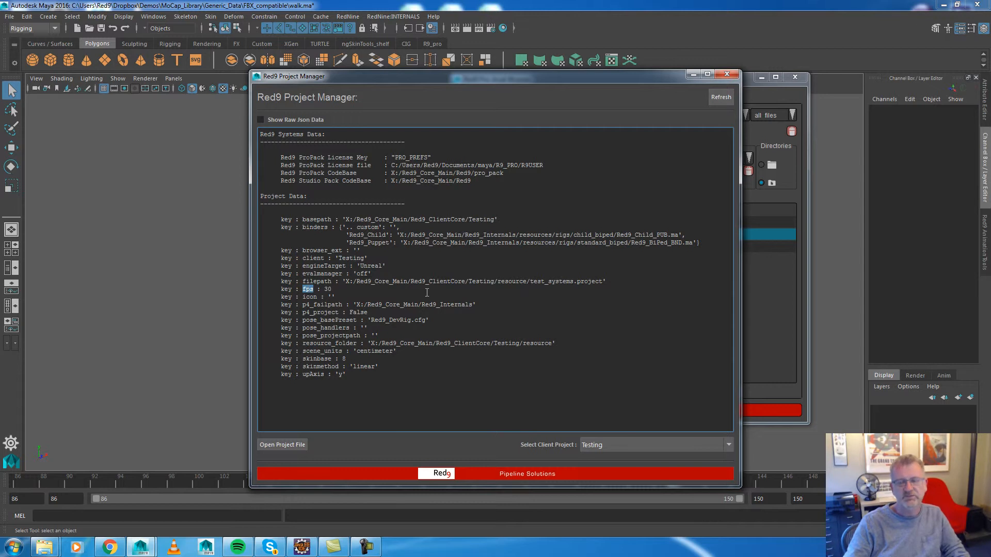
- Examine the fps value and the binders entries with their rig file paths in the project data, and close the Project Manager
double_click(327, 289)
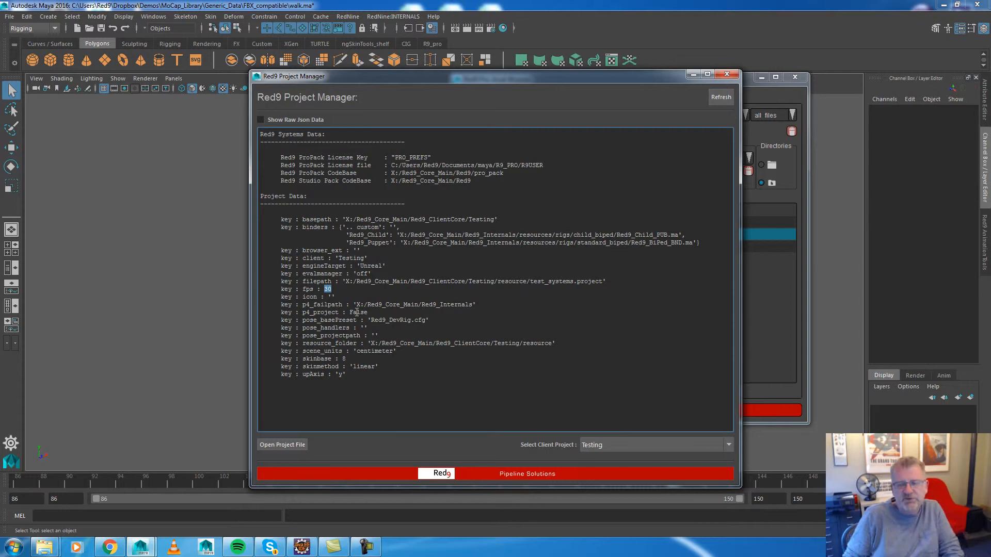
left_click_drag(362, 376, 314, 202)
left_click(326, 230)
left_click_drag(260, 227, 700, 243)
left_click(361, 292)
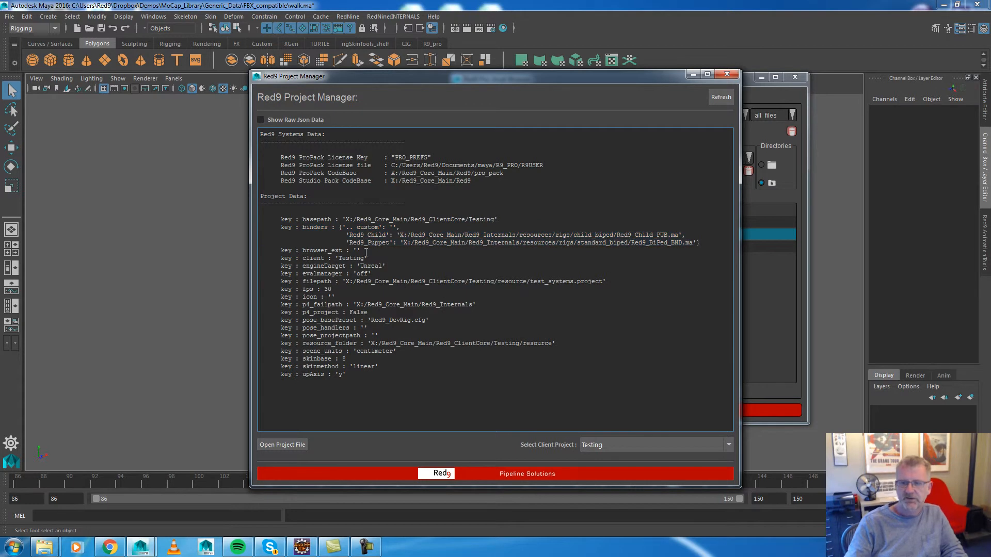
left_click_drag(397, 235, 464, 231)
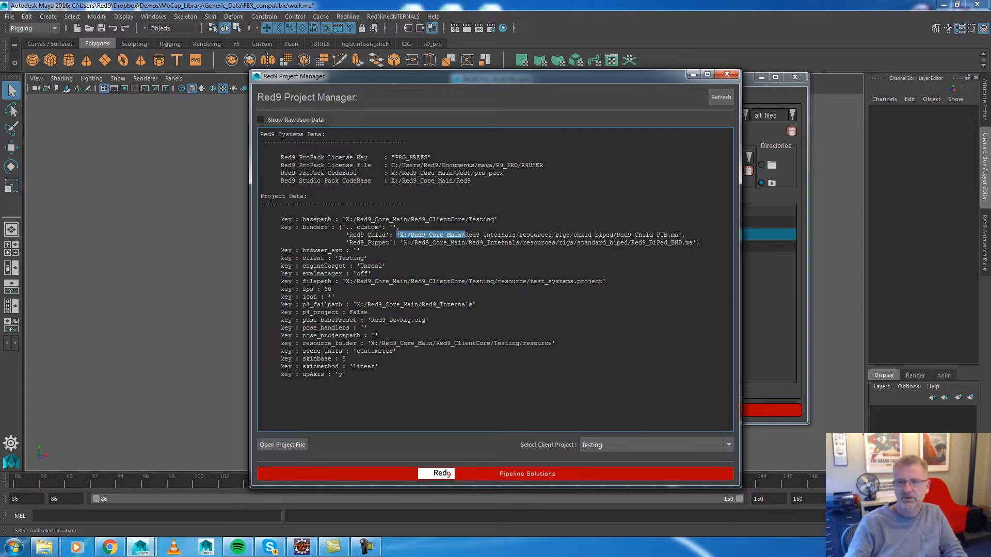
left_click(728, 75)
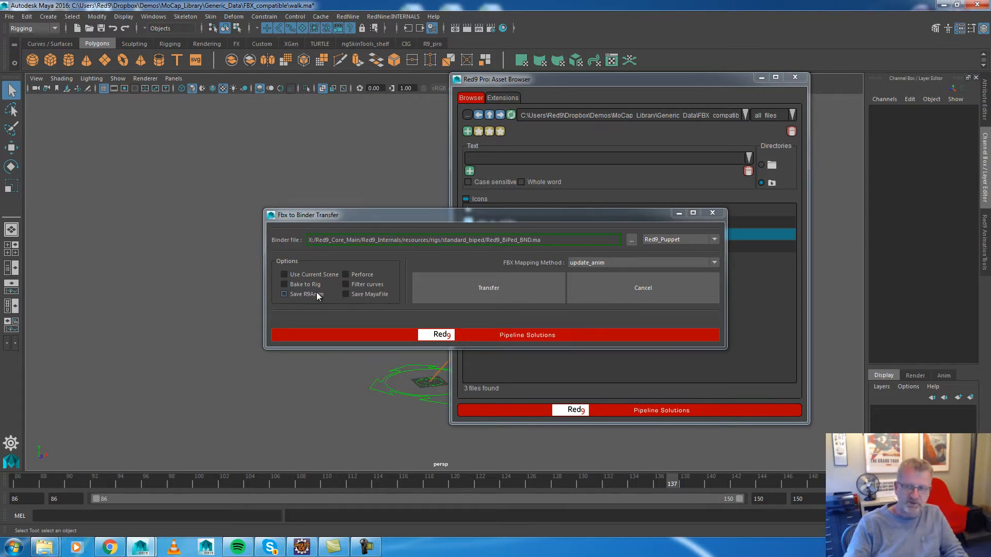
- Try enabling the Perforce, Bake to Rig, Save R9Anim and Filter curves transfer options, and clear them again
left_click(360, 275)
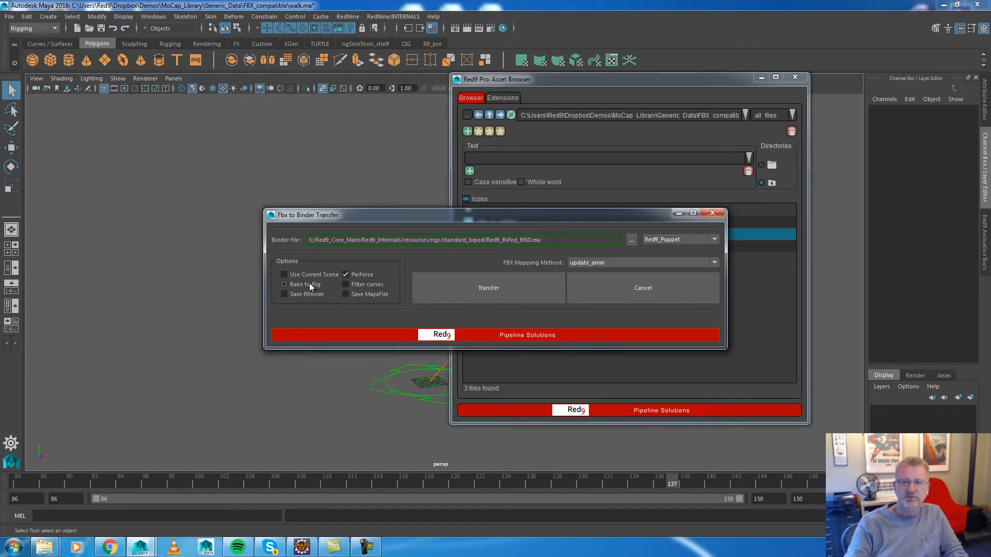
left_click(295, 296)
left_click(372, 286)
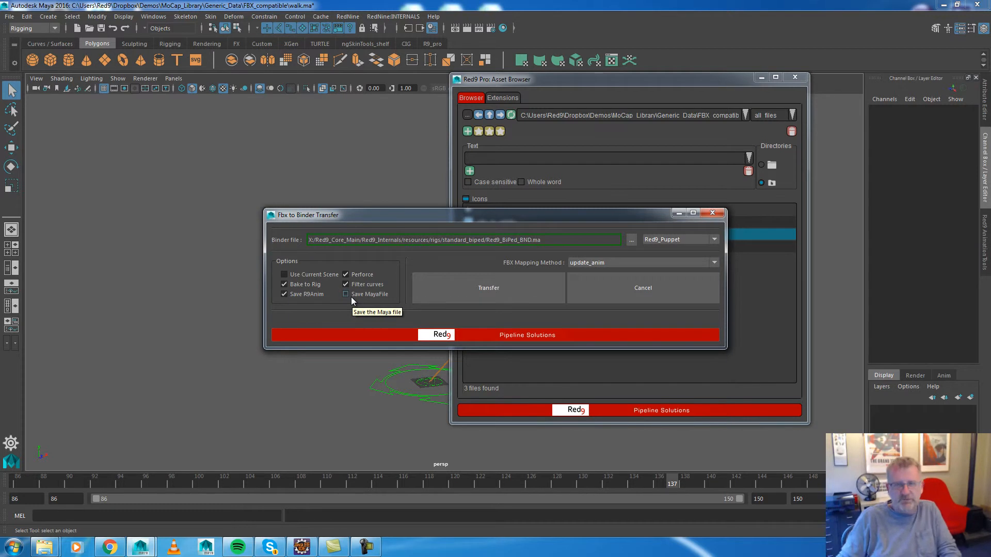
left_click(293, 293)
left_click(301, 287)
left_click(357, 284)
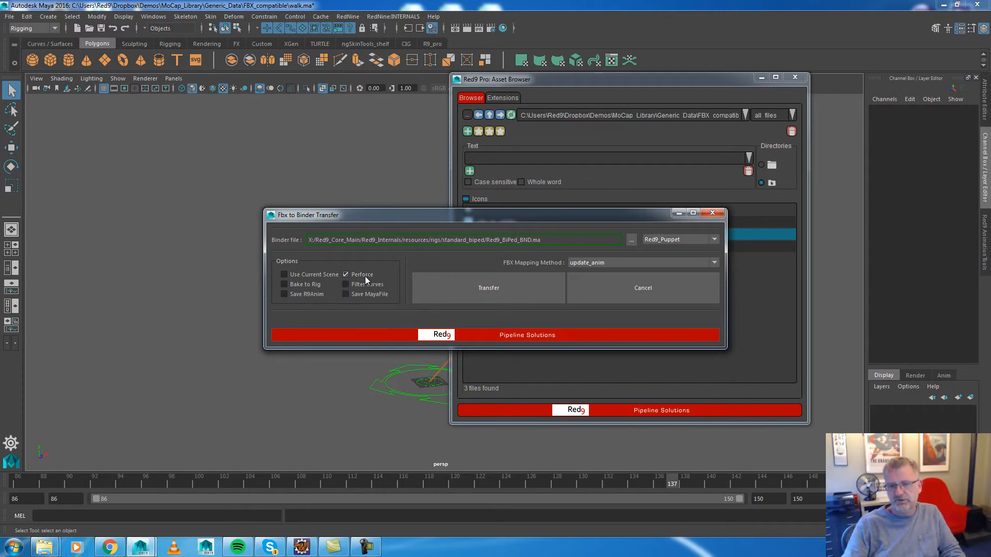
- Transfer walk.fbx onto the Red9_Puppet binder with the update_anim mapping method and all transfer options off
left_click(614, 262)
left_click(574, 218)
left_click_drag(574, 219, 593, 261)
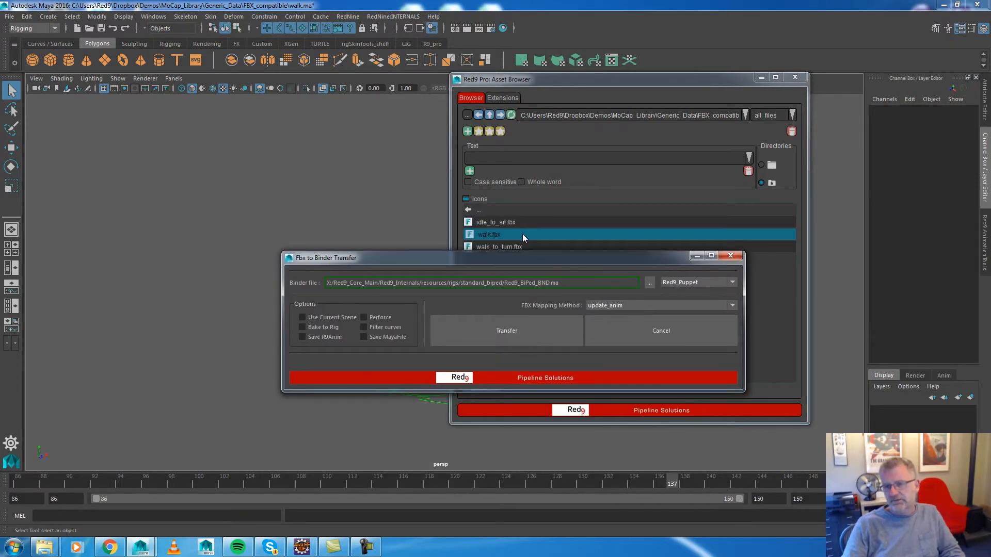
left_click_drag(546, 258, 505, 202)
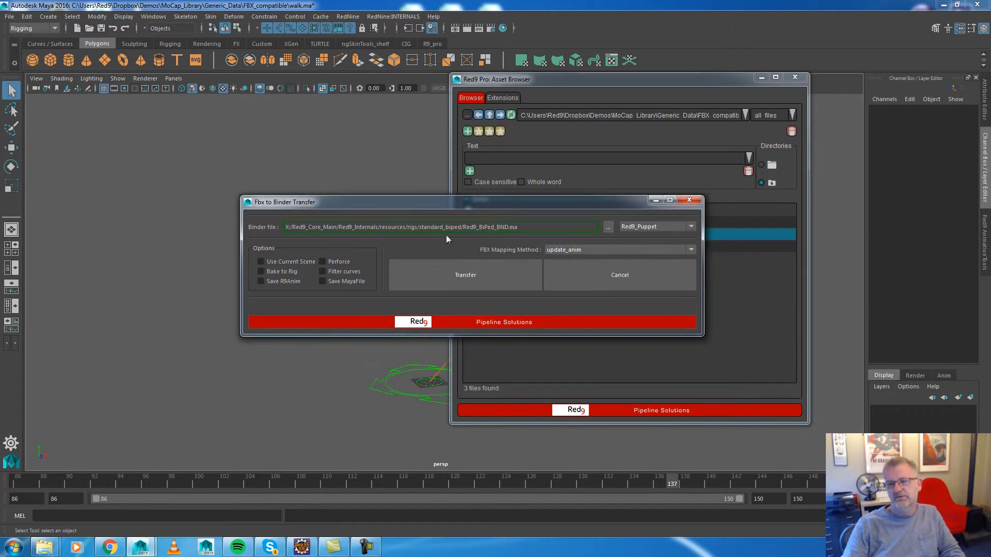
left_click(469, 279)
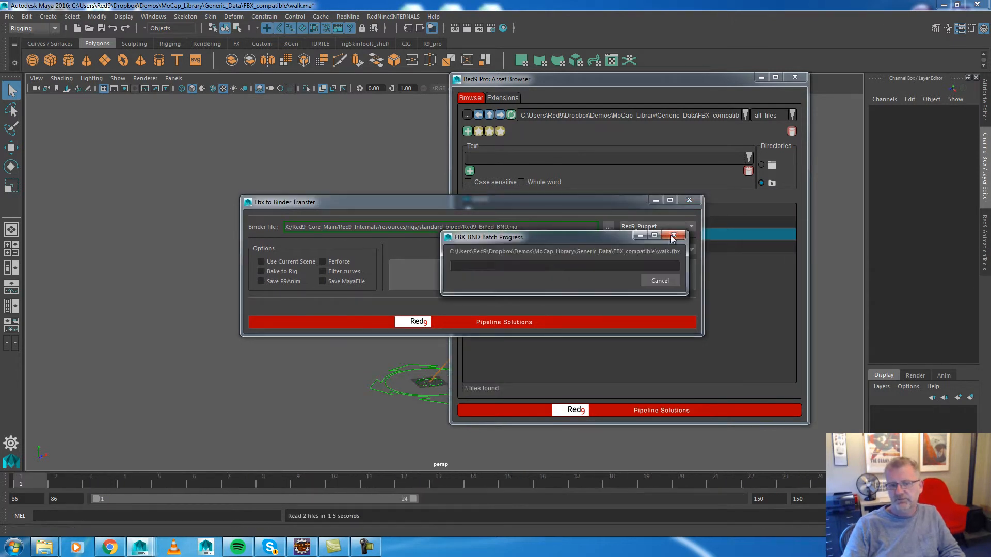
- Move the Asset Browser clear of the rig and play back the transferred walk animation
left_click_drag(579, 82, 777, 86)
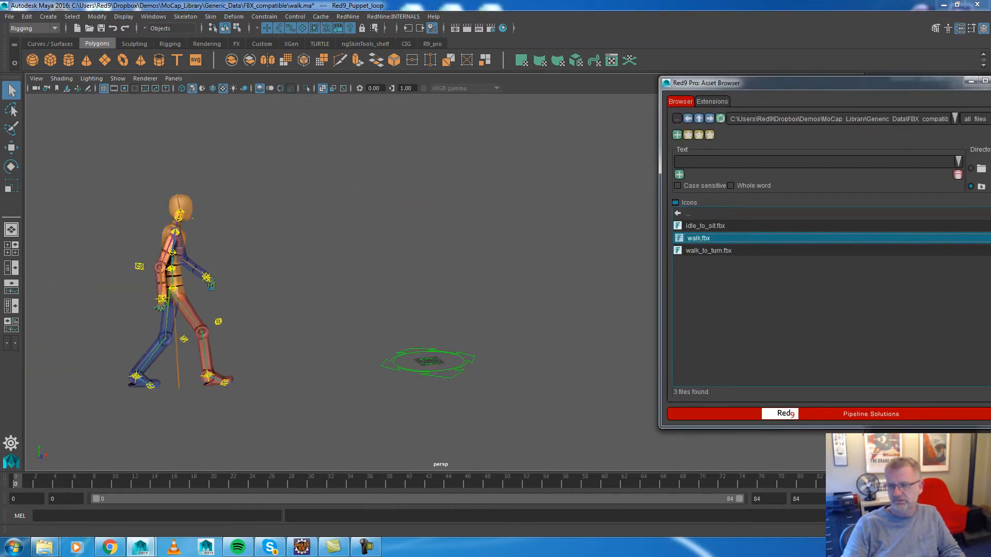
left_click(937, 484)
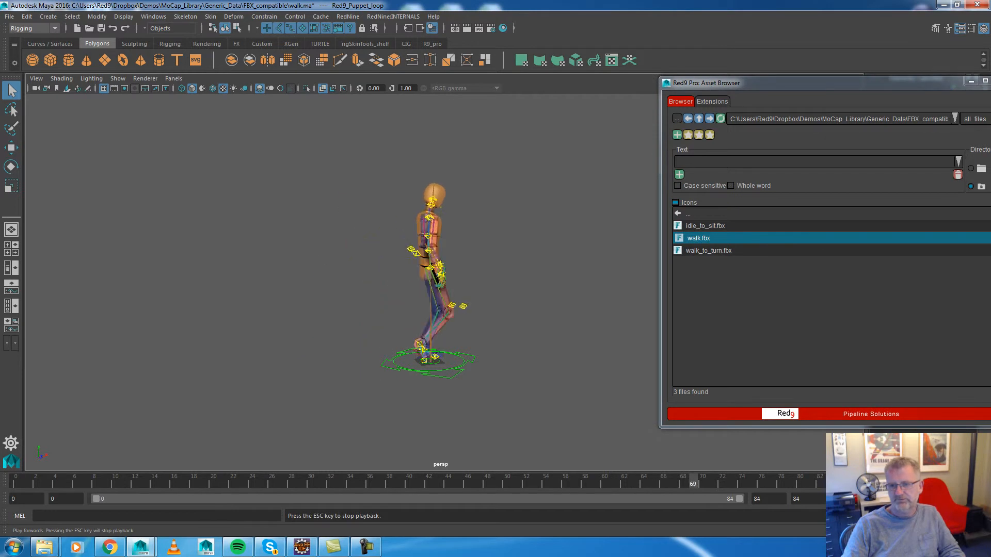
key("Escape")
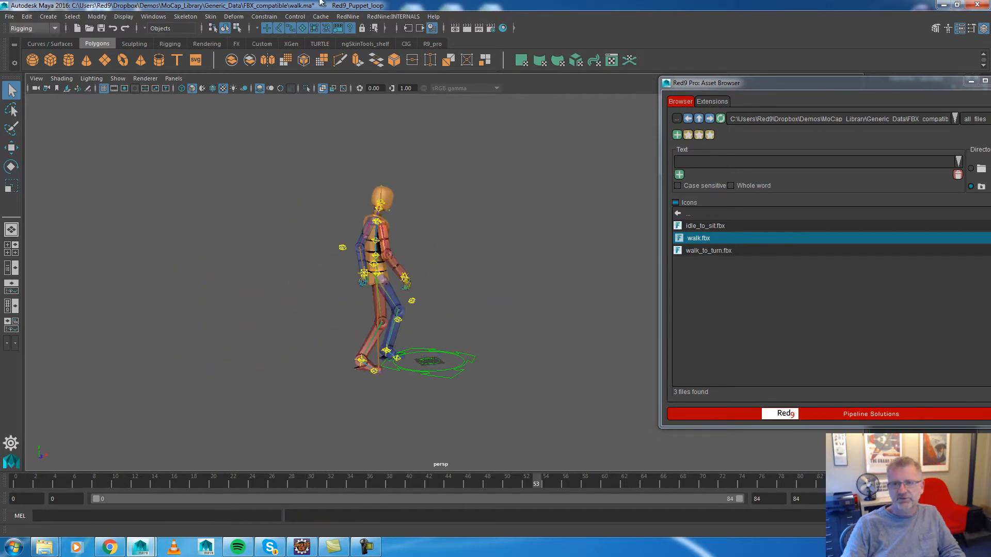
- Open the Red9 Export Manager, inspect the Red9_Puppet tag's walk export loop, and close the manager
left_click(348, 16)
mouse_move(373, 35)
left_click(516, 95)
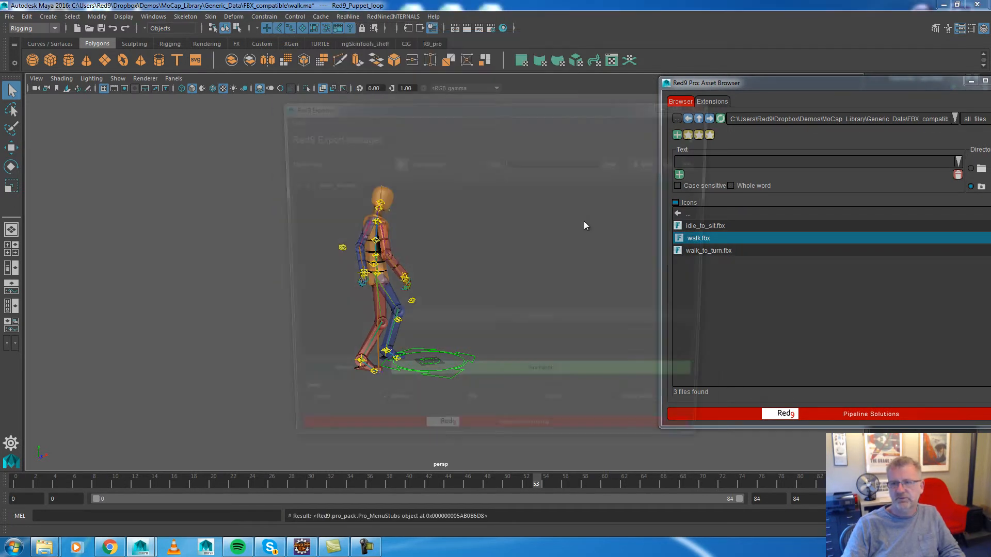
left_click_drag(487, 107, 355, 84)
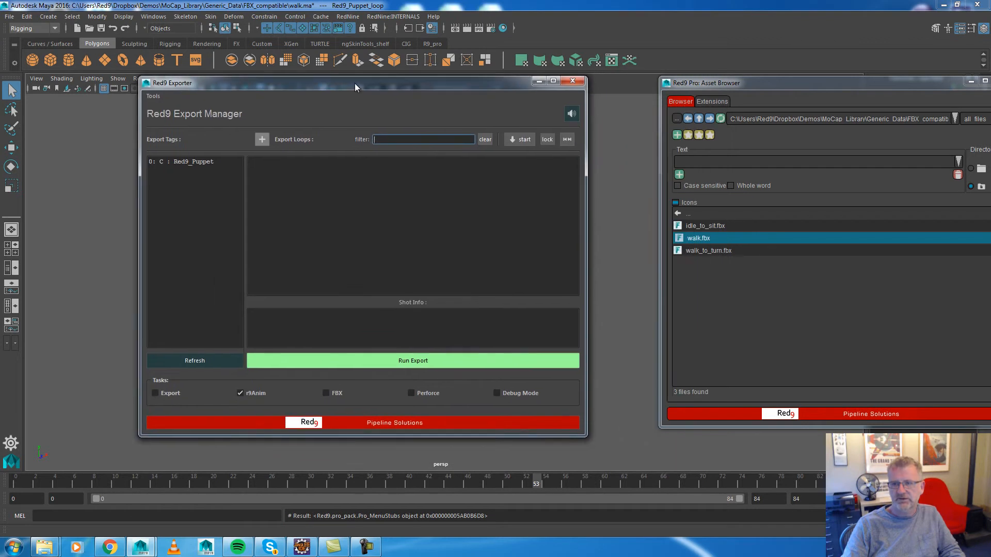
left_click(193, 160)
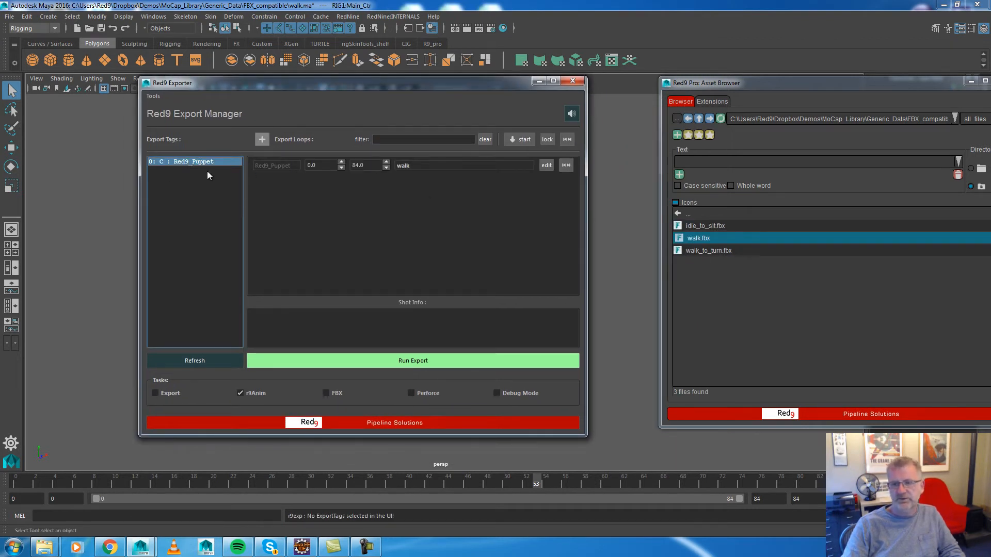
left_click(368, 164)
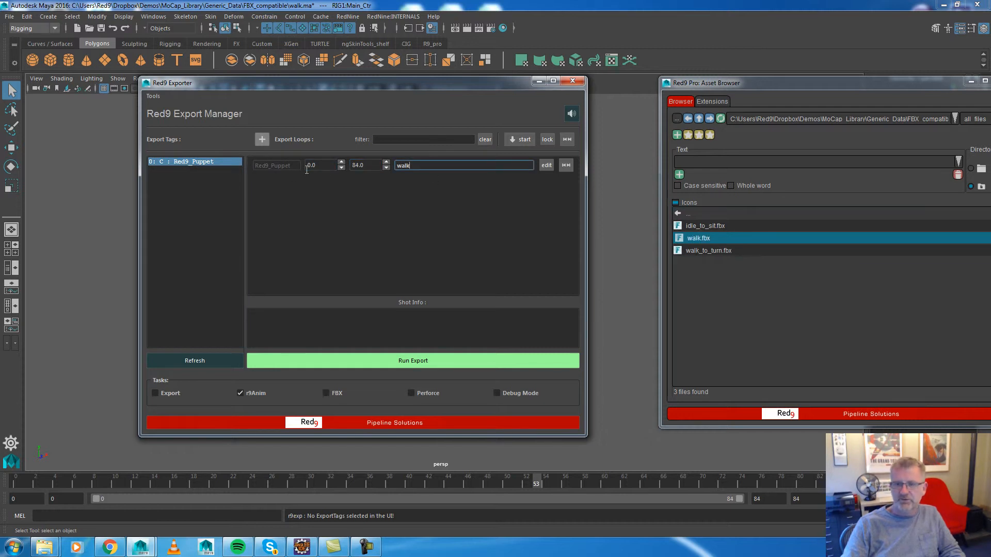
left_click(278, 165)
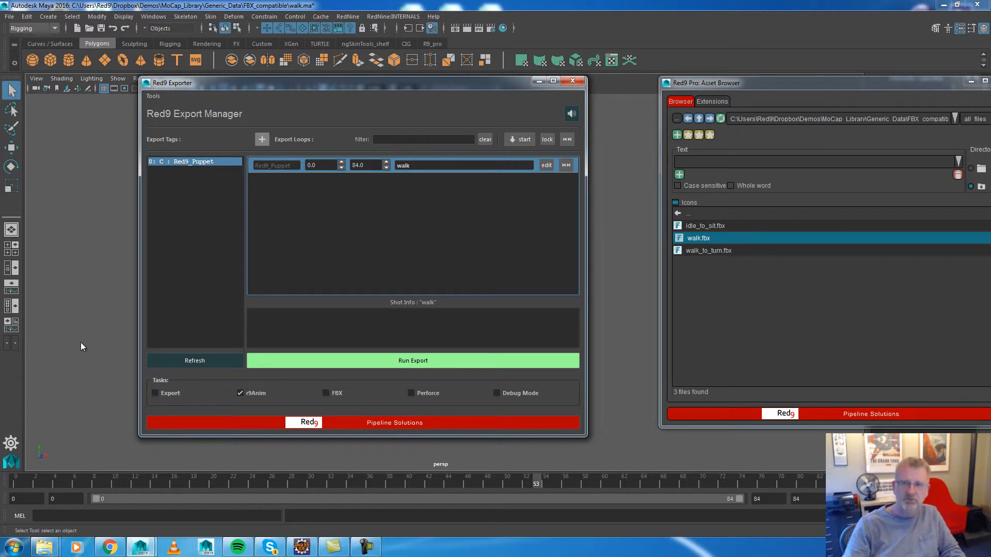
left_click(572, 80)
- Update the rig's animation with PRO: Update, first from walk_to_turn.fbx and again from idle_to_sit.fbx
left_click_drag(734, 85, 645, 80)
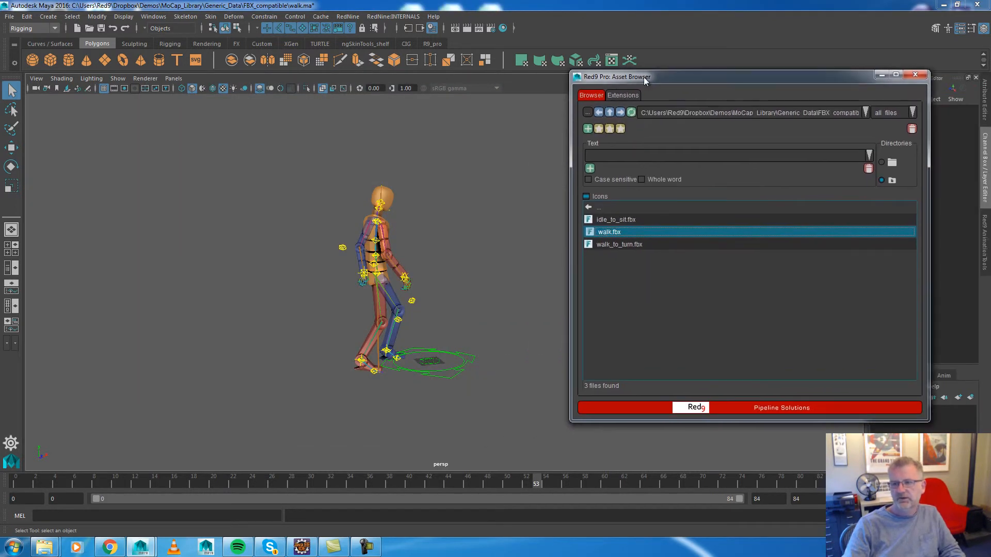
double_click(622, 244)
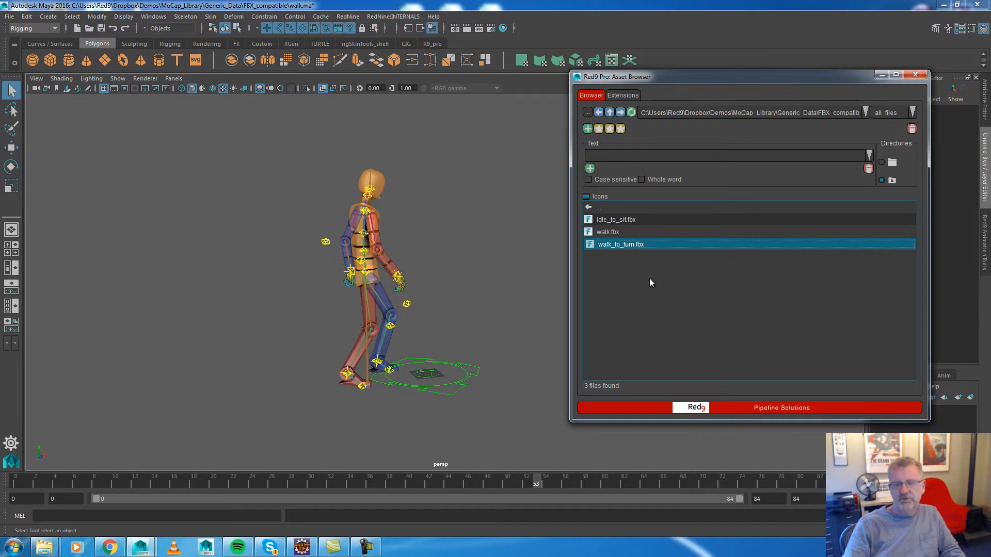
right_click(633, 246)
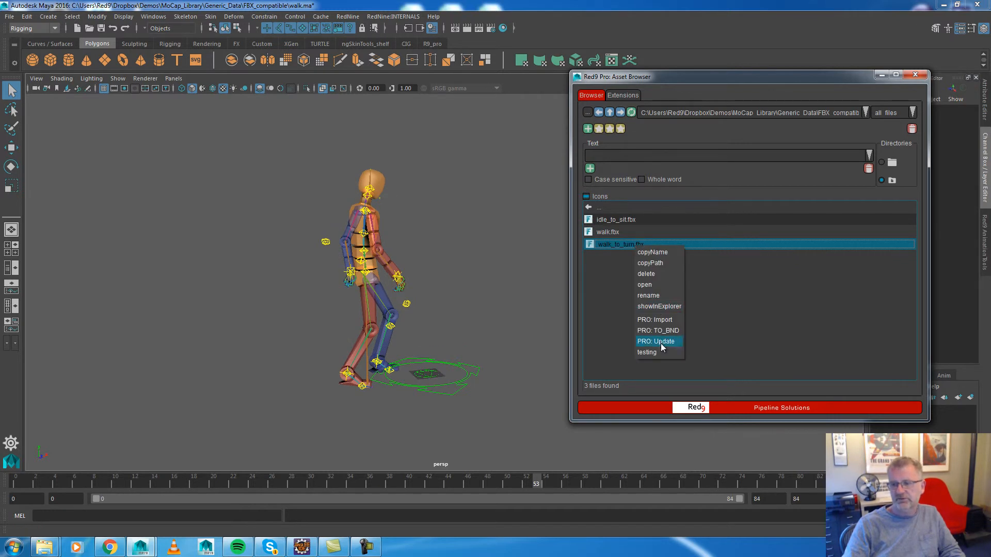
left_click(660, 342)
left_click(626, 220)
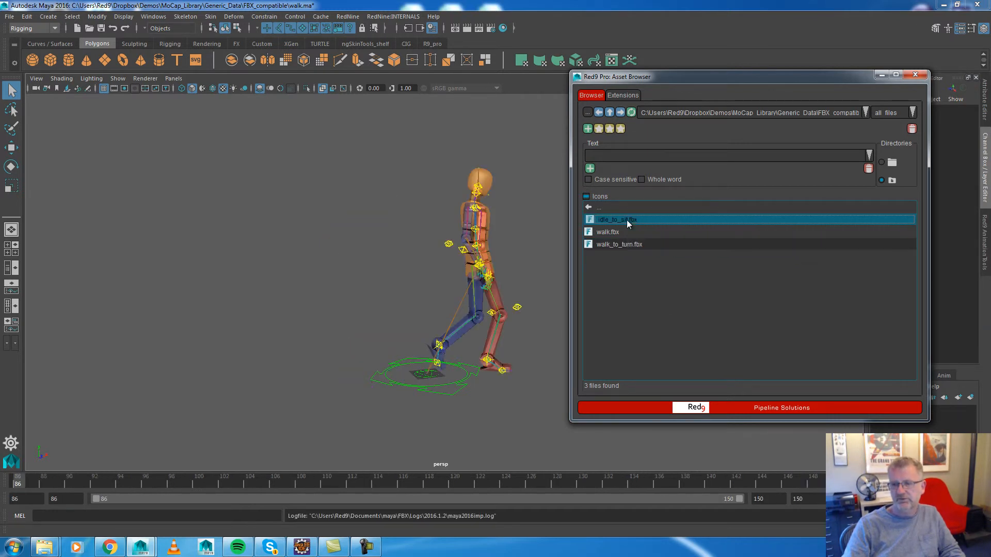
right_click(627, 220)
left_click(649, 316)
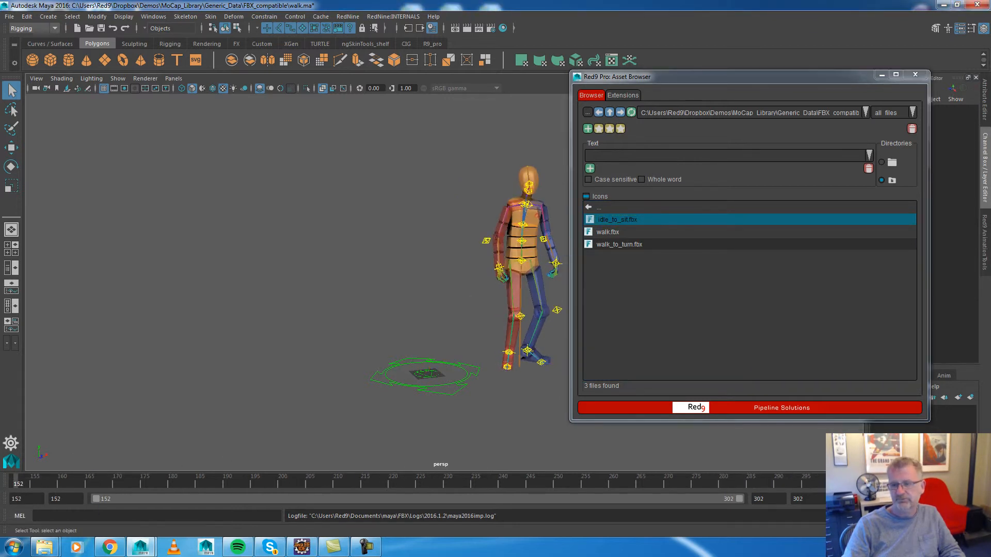
- Go up to the Generic_Data folder in the Asset Browser and filter its files by "dance"
left_click(592, 206)
double_click(594, 209)
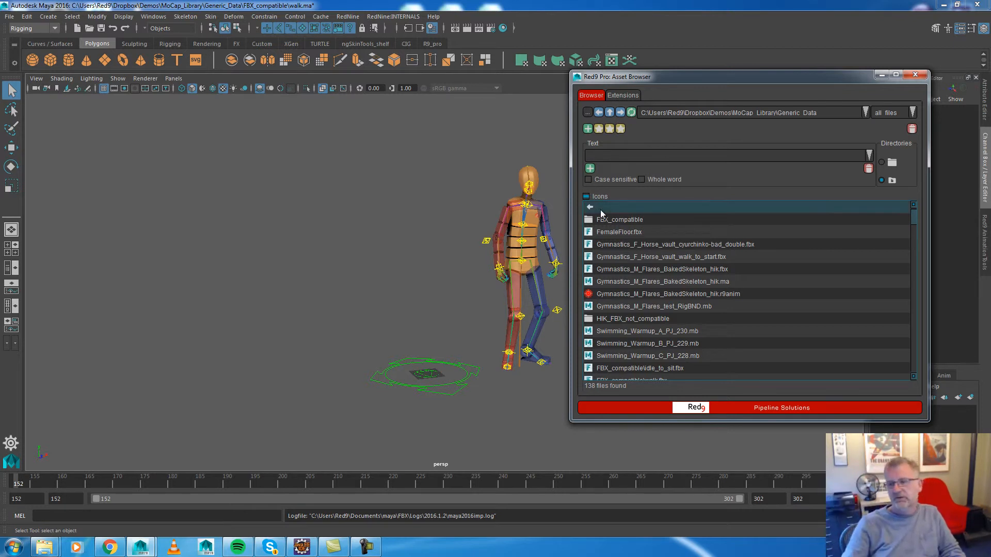
left_click(627, 157)
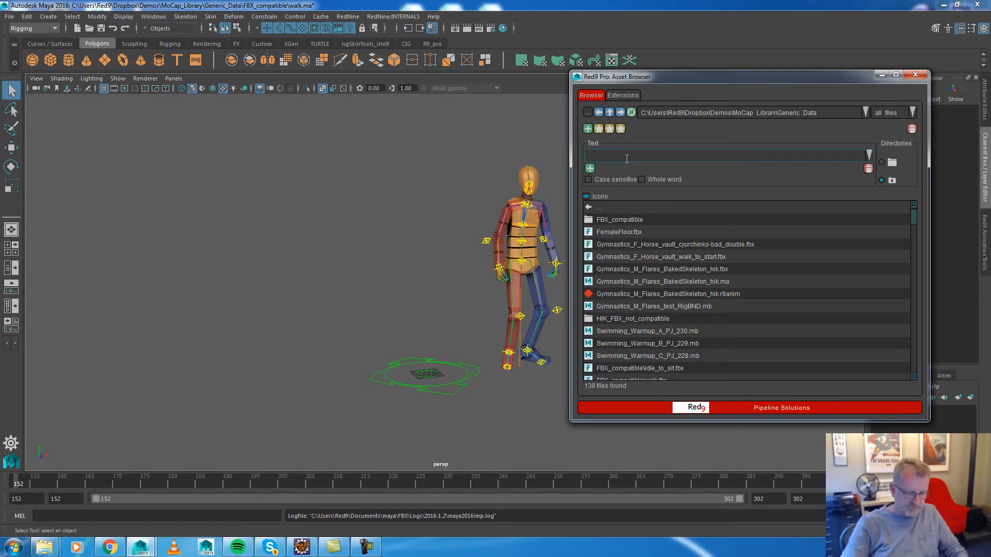
type("dance")
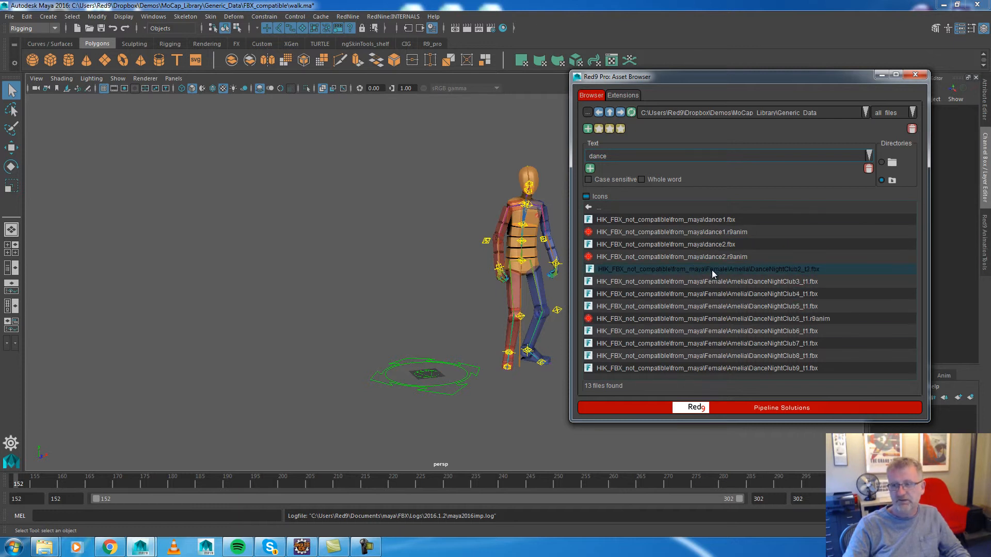
- Transfer dance2.fbx onto the Red9_Puppet binder through PRO: TO_BND, using the connect_hik mapping method
left_click(692, 245)
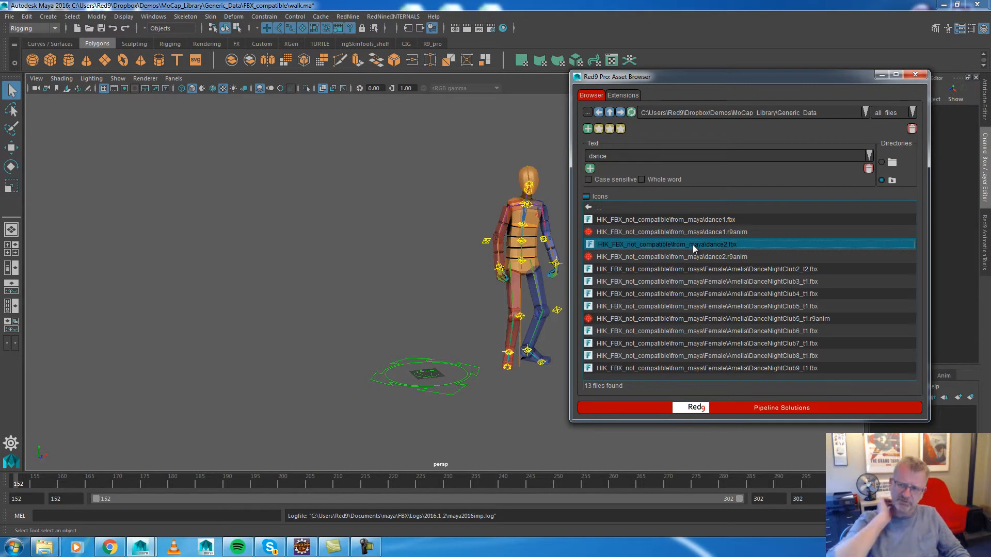
right_click(692, 245)
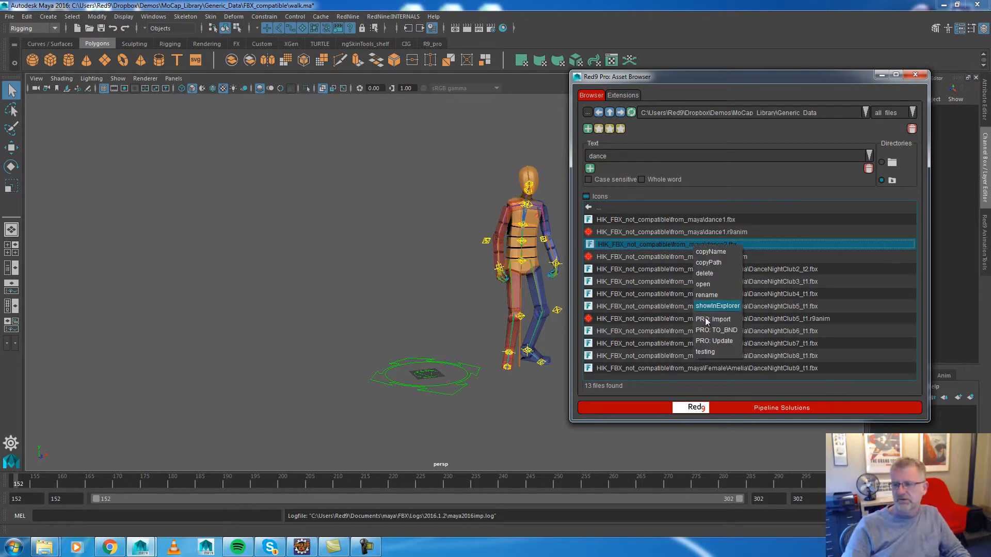
left_click(717, 329)
left_click(658, 261)
left_click(616, 285)
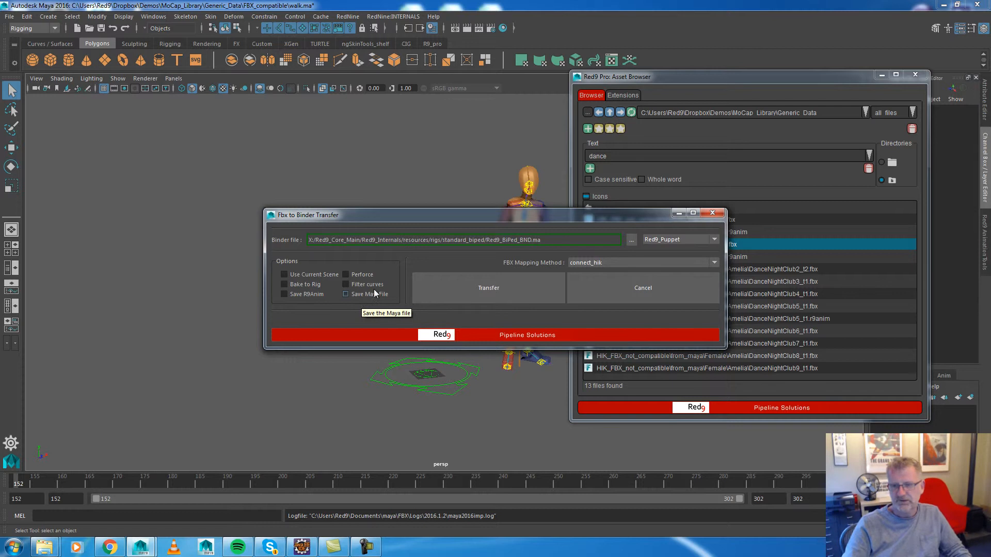
left_click(452, 300)
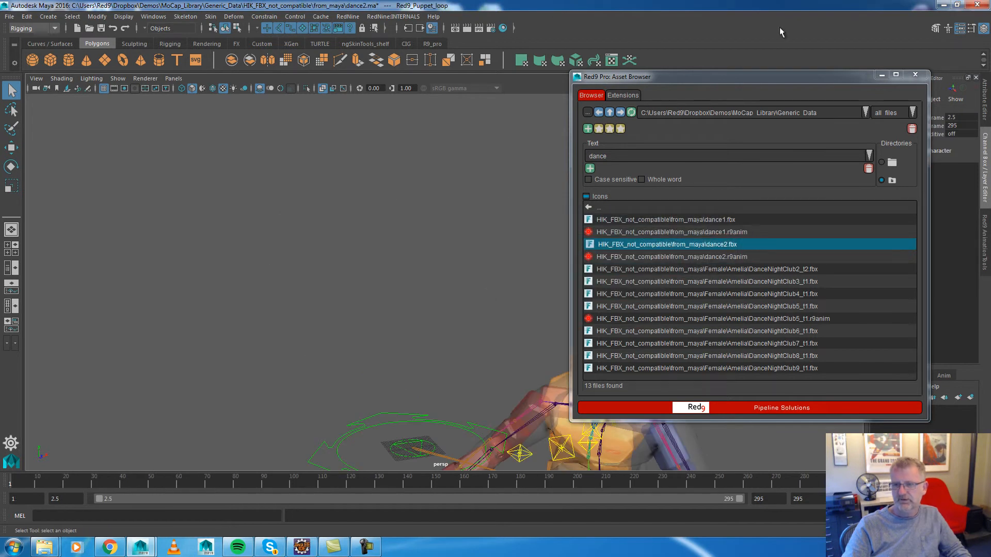
- Close the Asset Browser, frame the dance rig in the viewport, and turn off X-ray shading
left_click_drag(775, 77, 791, 79)
left_click(931, 75)
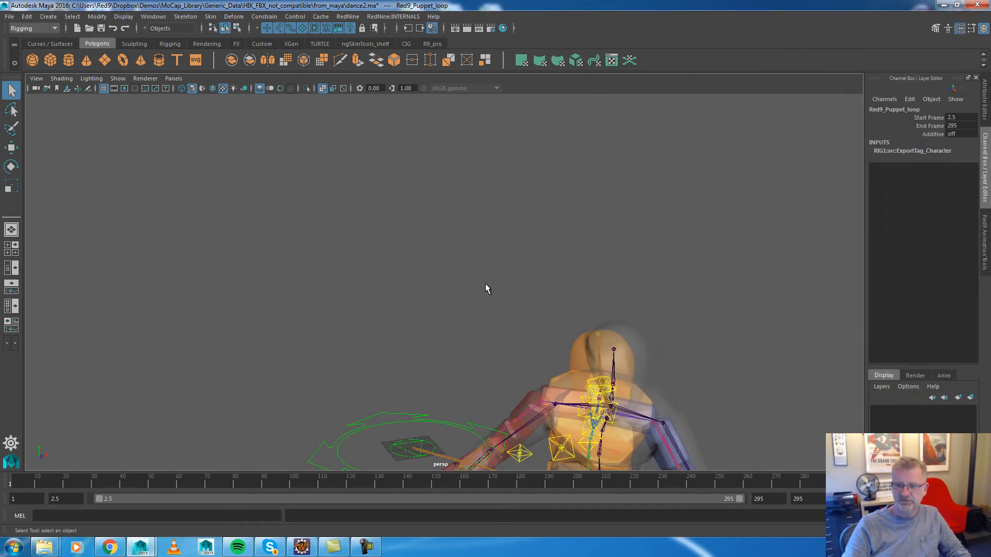
key("f")
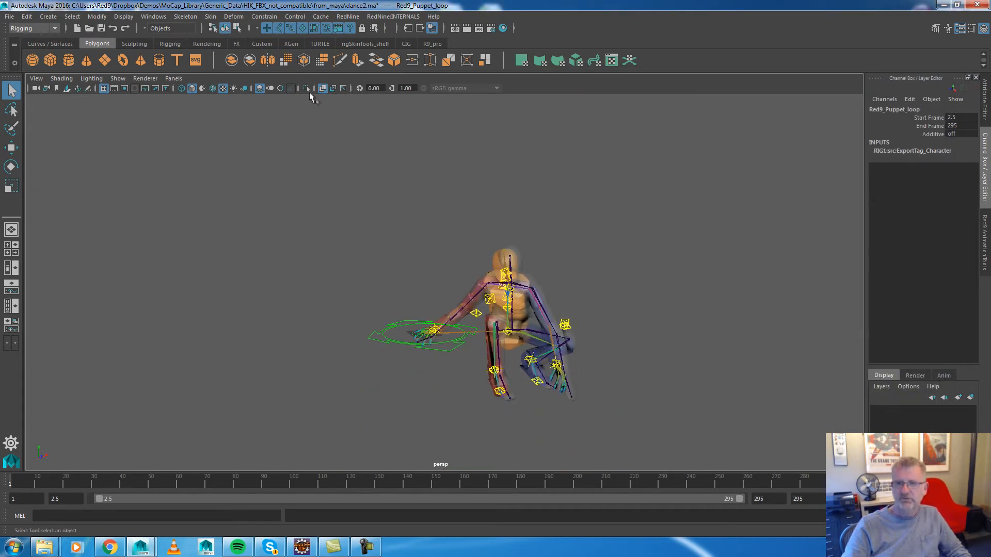
left_click(319, 89)
- Play back the dance2 animation on the rig and return to its start frame, 2.5
left_click(877, 484)
left_click(927, 483)
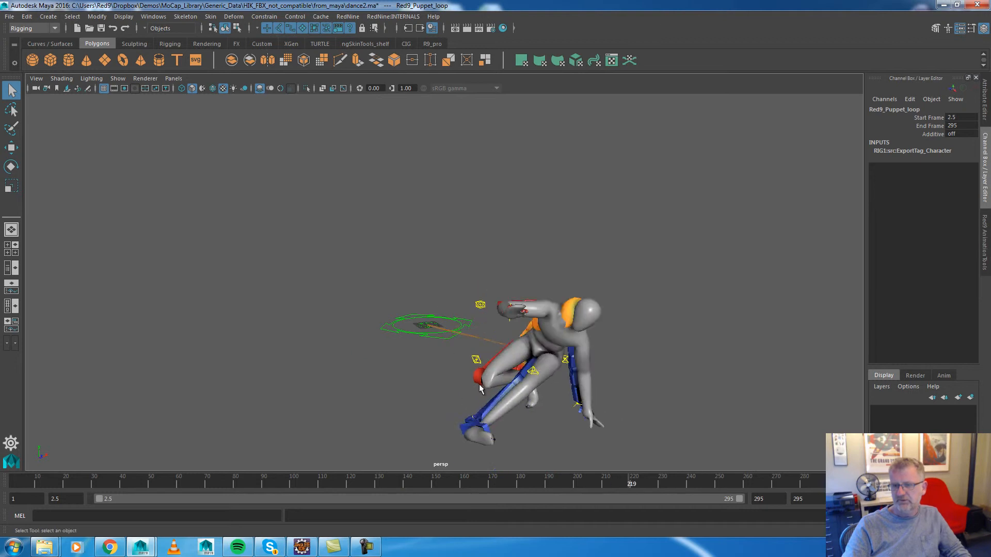
left_click_drag(286, 488, 14, 468)
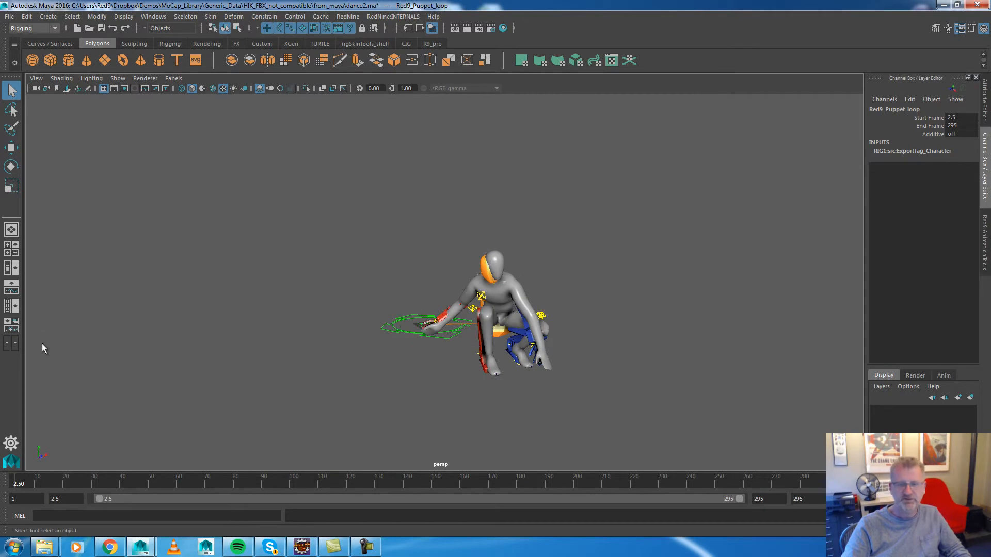
- Show the Outliner beside the viewport and hide hik_dance2_grp by setting its Visibility to 0
left_click(11, 267)
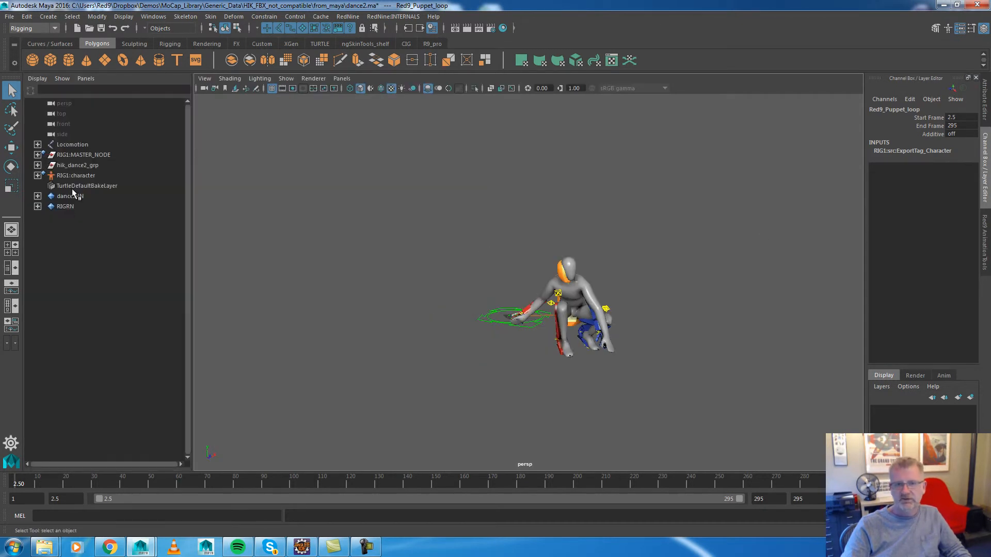
left_click(78, 166)
left_click(952, 192)
type("0")
key("Return")
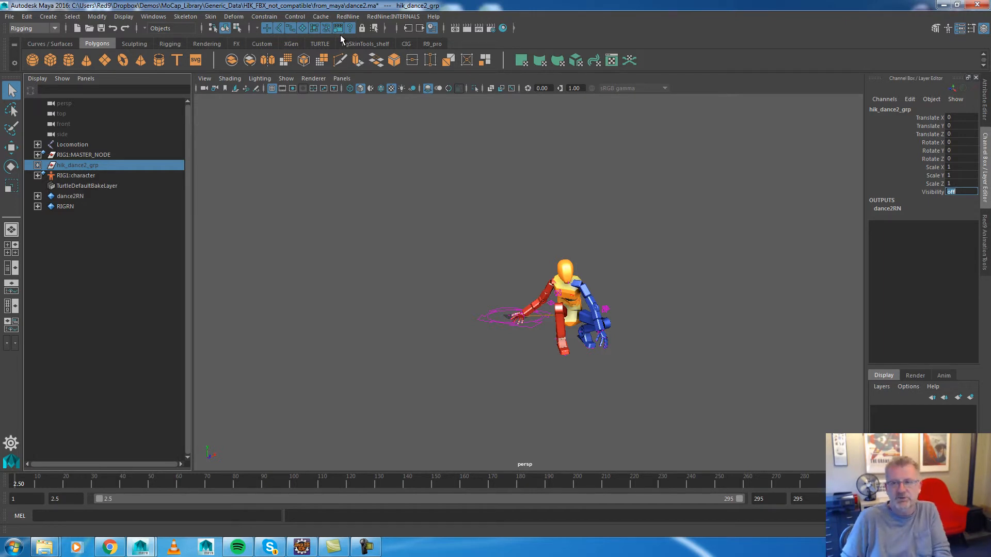
- Scrub to the handstand at frame 43 and examine the binder skeleton inside the puppet, with X-ray shading on and off
left_click_drag(39, 484, 131, 483)
left_click(491, 88)
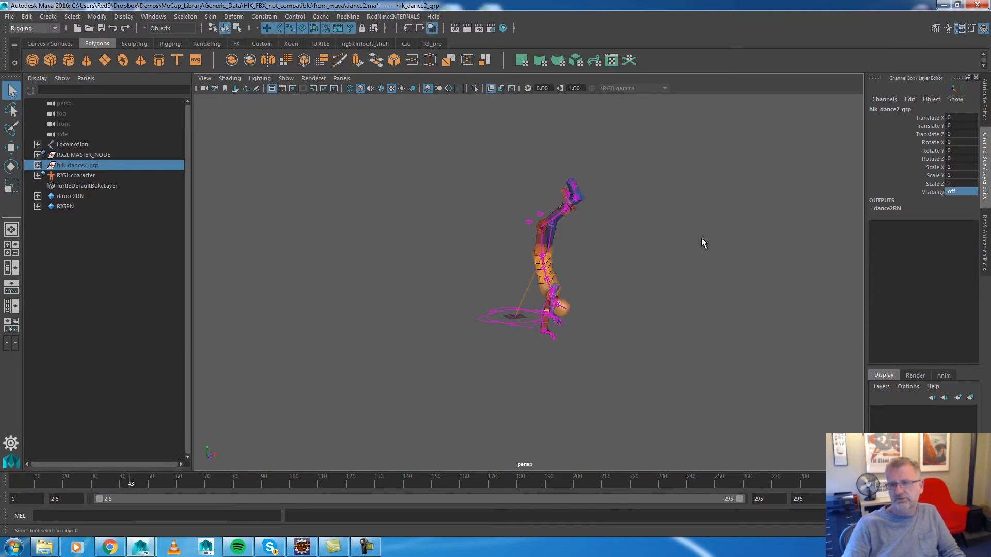
scroll(537, 299, "up", 3)
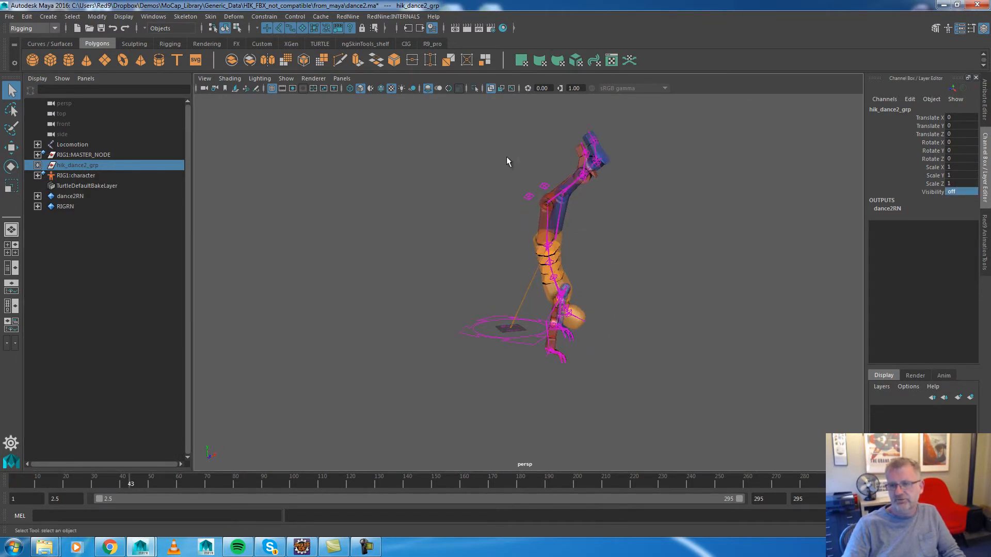
left_click(493, 89)
left_click_drag(375, 196, 490, 358)
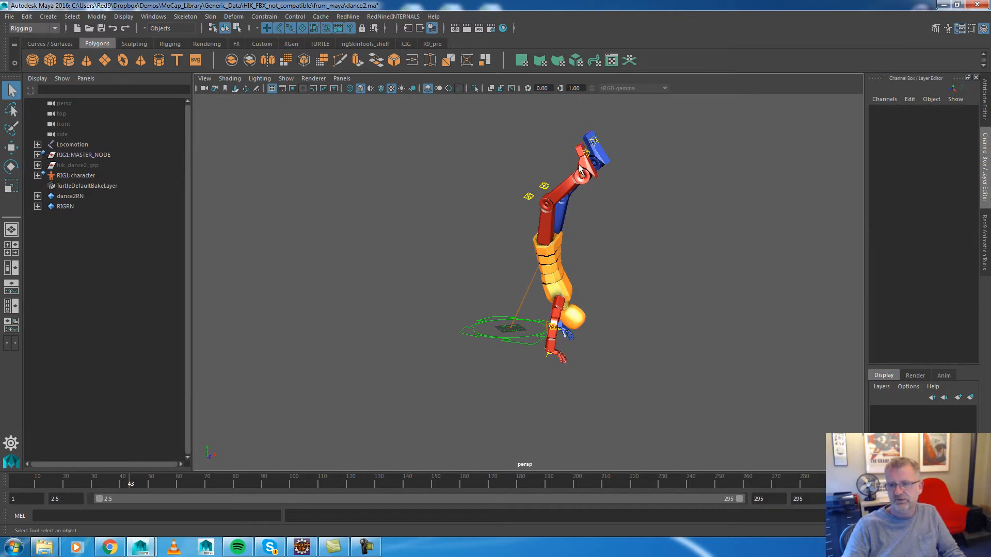
left_click(492, 89)
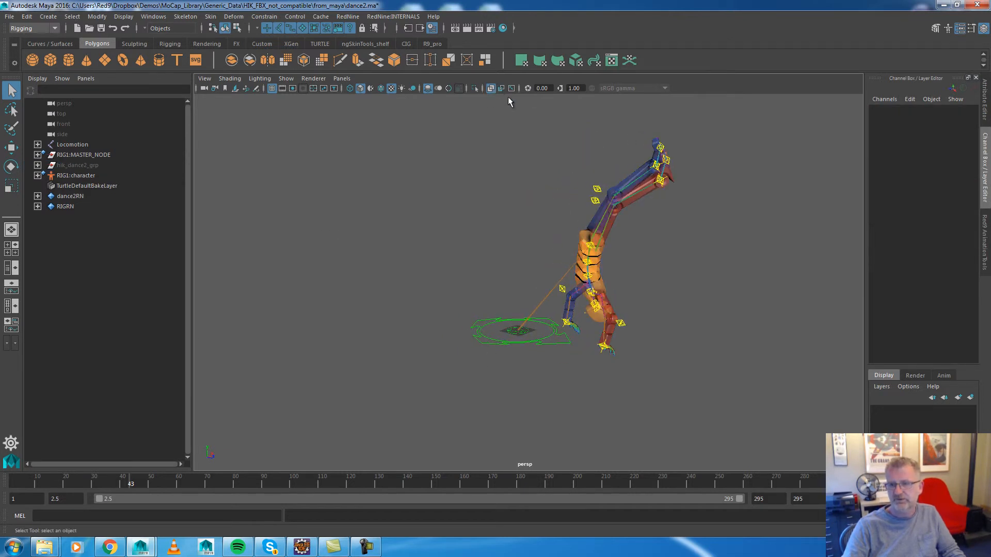
left_click(492, 89)
left_click_drag(718, 188, 468, 124, "alt")
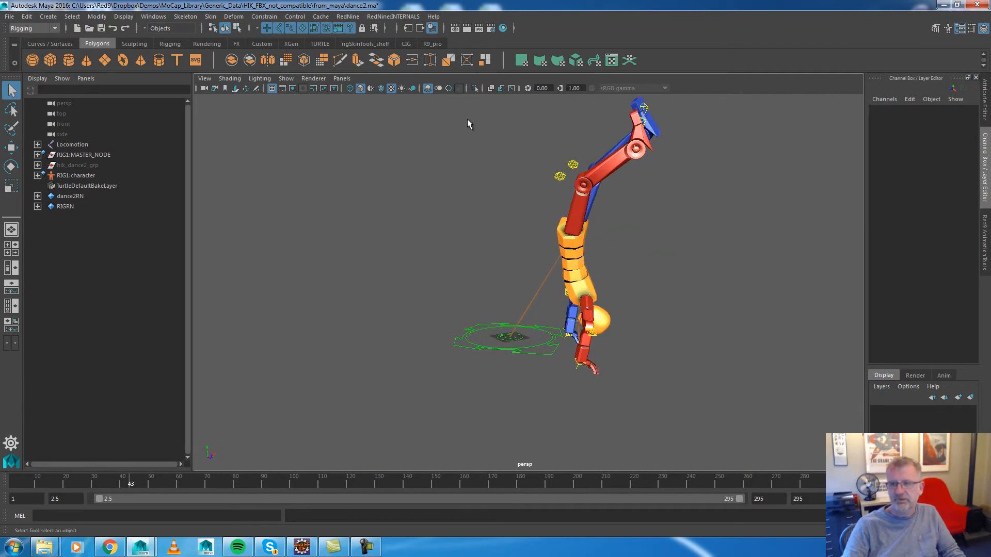
left_click(492, 89)
- Select L_Foot_Ctr_Trans_BND, key its translation at 0 at about frames 17 and 75, and go to frame 46
left_click(651, 133)
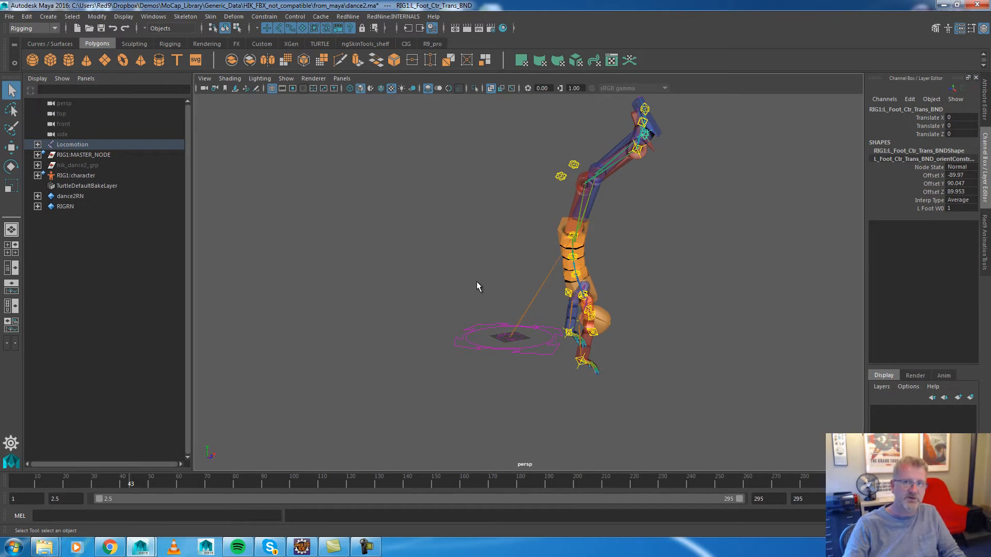
mouse_move(126, 481)
left_mouse_down()
mouse_move(61, 484)
mouse_move(227, 479)
mouse_move(73, 485)
mouse_move(138, 480)
left_mouse_up()
left_click(492, 90)
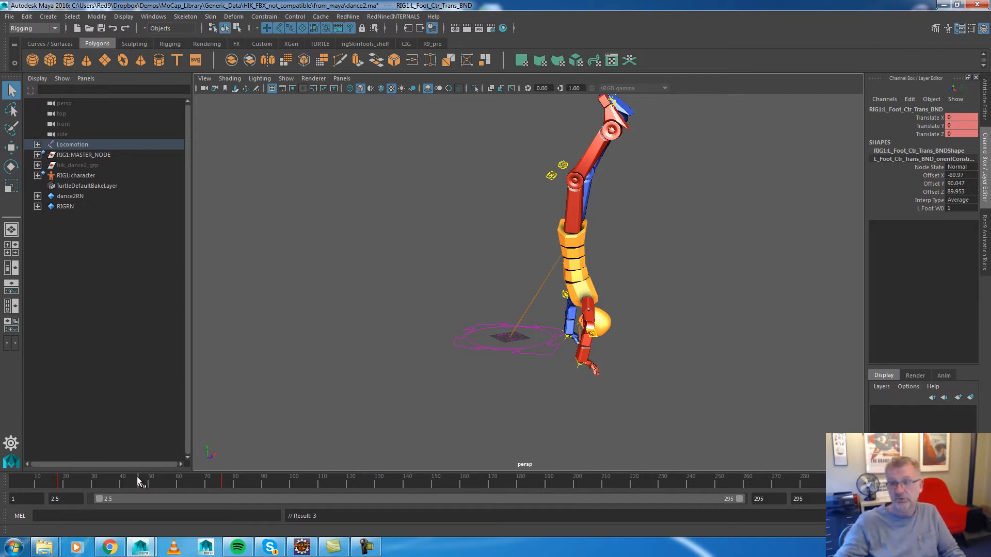
middle_click_drag(478, 291, 474, 334, "alt")
scroll(473, 334, "up", 4)
left_click_drag(474, 334, 459, 317, "alt")
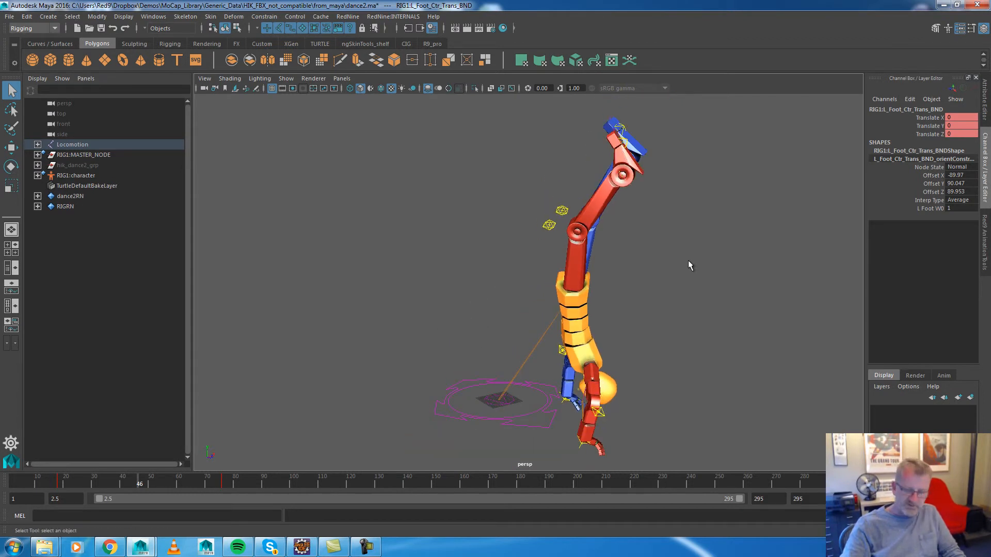
- Offset L_Foot_Ctr_Trans_BND to about -7.06 in Y and 16.41 in Z at frame 46, and key the new position
key("w")
left_click_drag(644, 137, 568, 144)
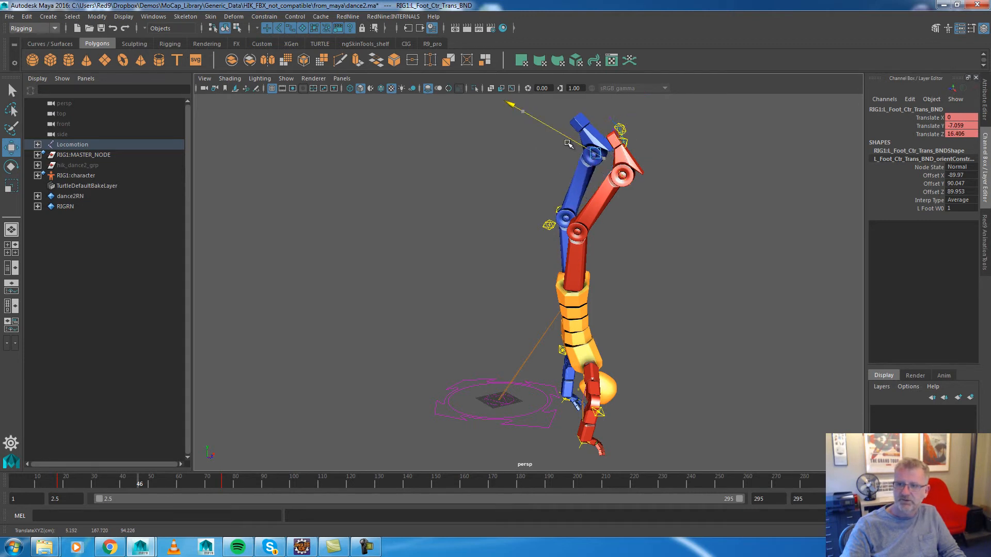
key("s")
left_click_drag(624, 364, 440, 341, "alt")
right_click_drag(367, 257, 505, 247, "alt")
left_click_drag(504, 248, 573, 255, "alt")
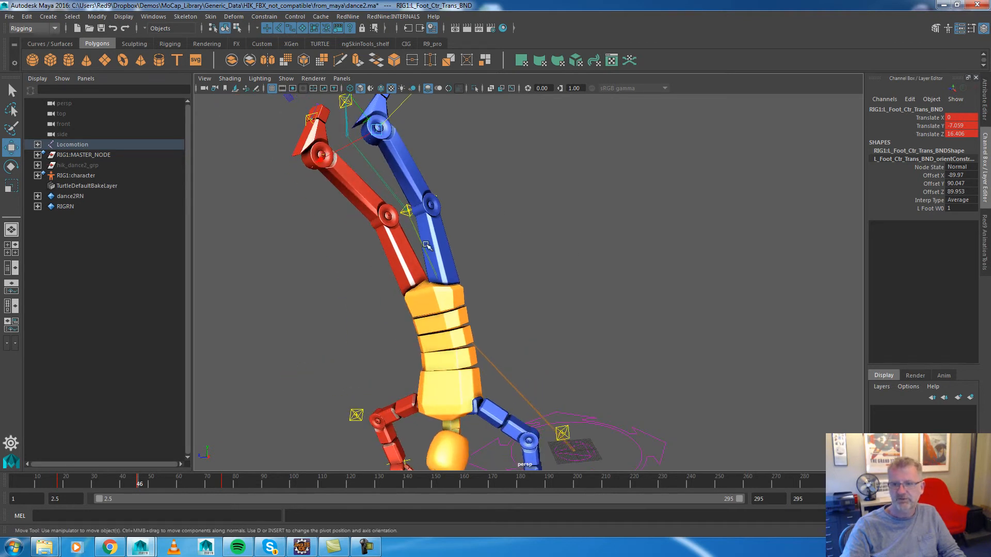
- Inspect the offset left foot against the Locomotion skeleton by selecting the root and foot binder controls, with X-ray shading on and off
left_click(73, 145)
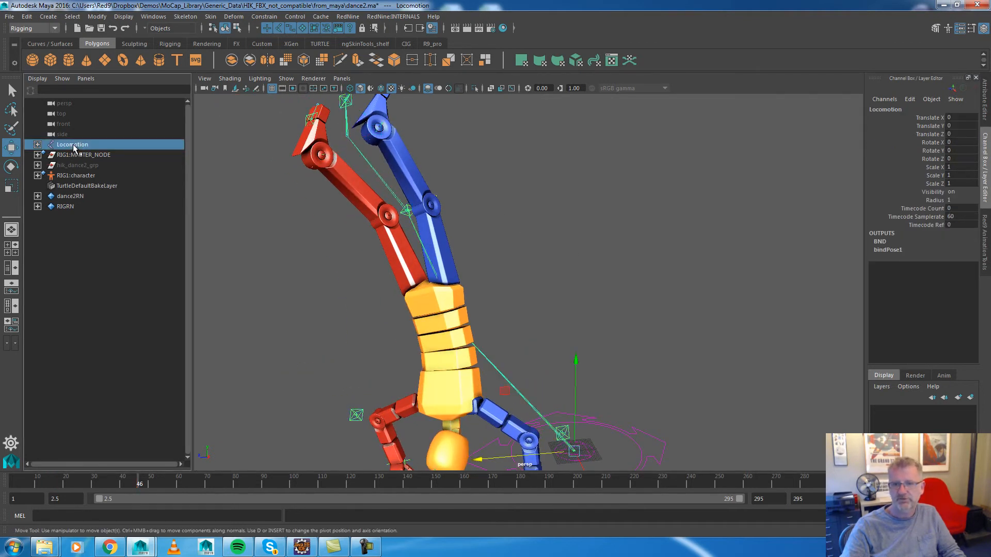
left_click_drag(458, 244, 495, 237, "alt")
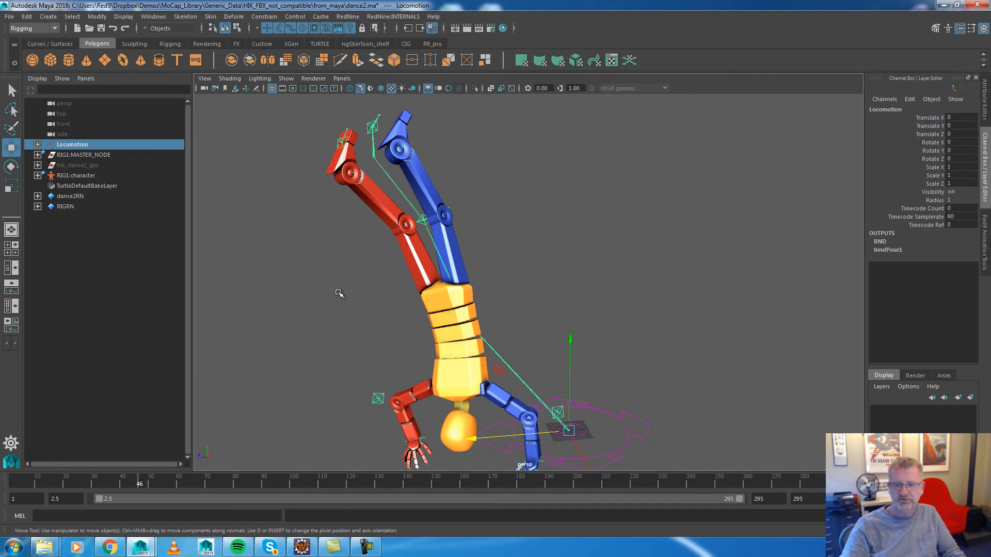
left_click(405, 147)
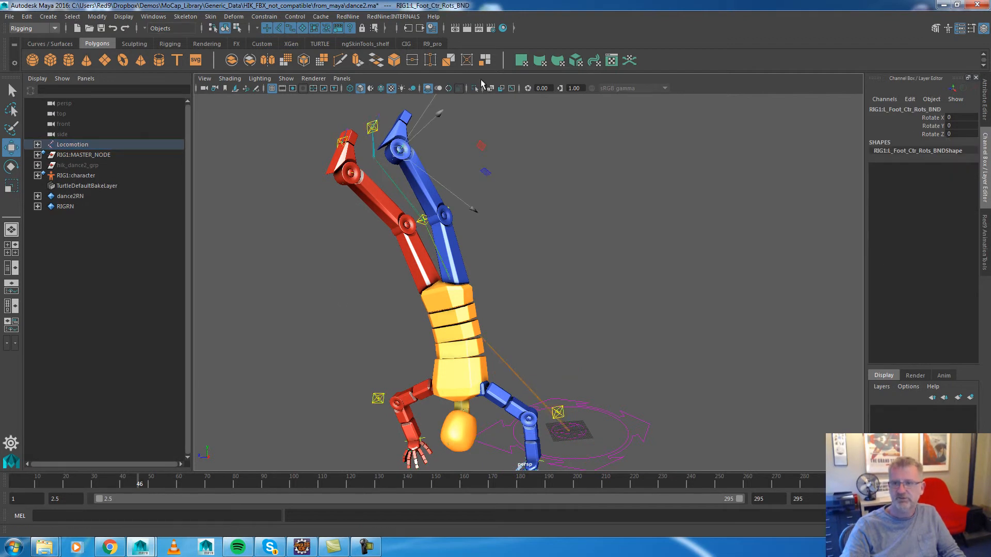
left_click(435, 156)
left_click(394, 146)
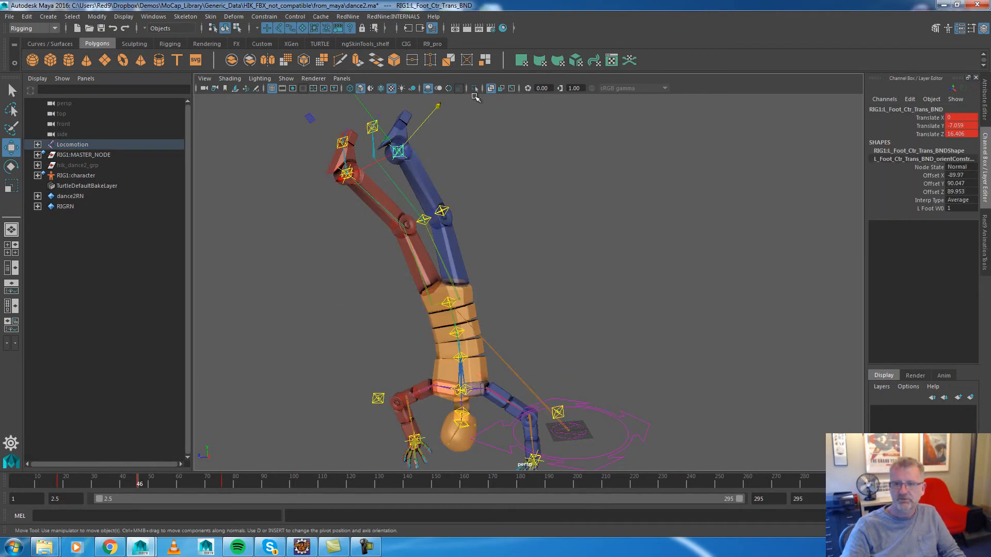
left_click(490, 89)
left_click_drag(490, 336, 452, 314, "alt")
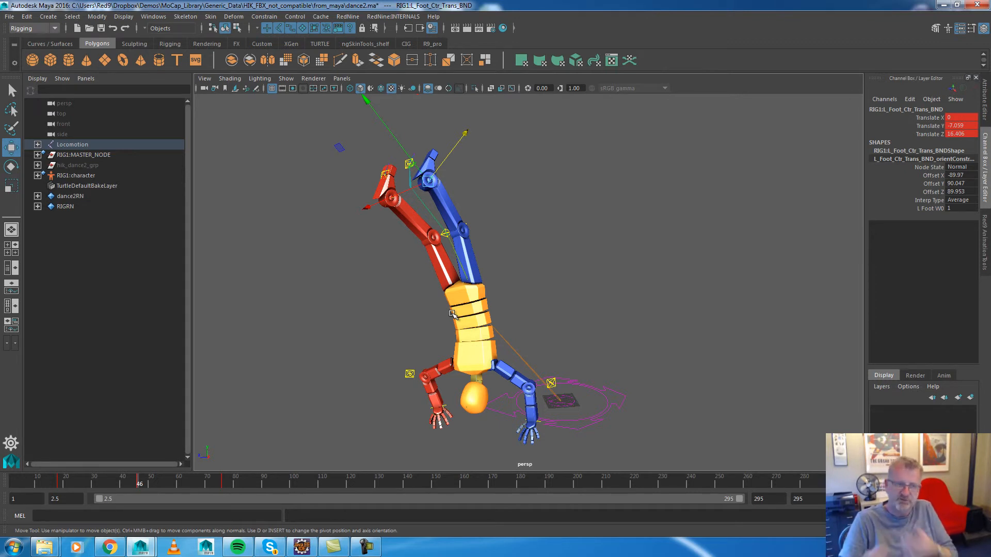
- Scrub to frame 58 to review how the left foot's keyed offset blends into the motion
mouse_move(164, 484)
left_mouse_down()
mouse_move(78, 482)
mouse_move(237, 471)
mouse_move(170, 482)
left_mouse_up()
left_click_drag(625, 305, 599, 300, "alt")
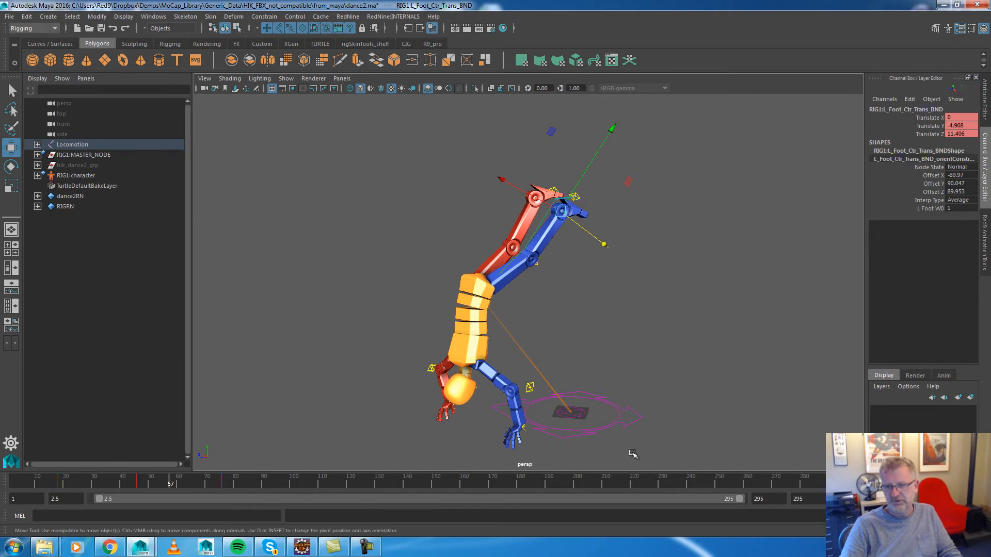
left_click_drag(176, 482, 173, 483)
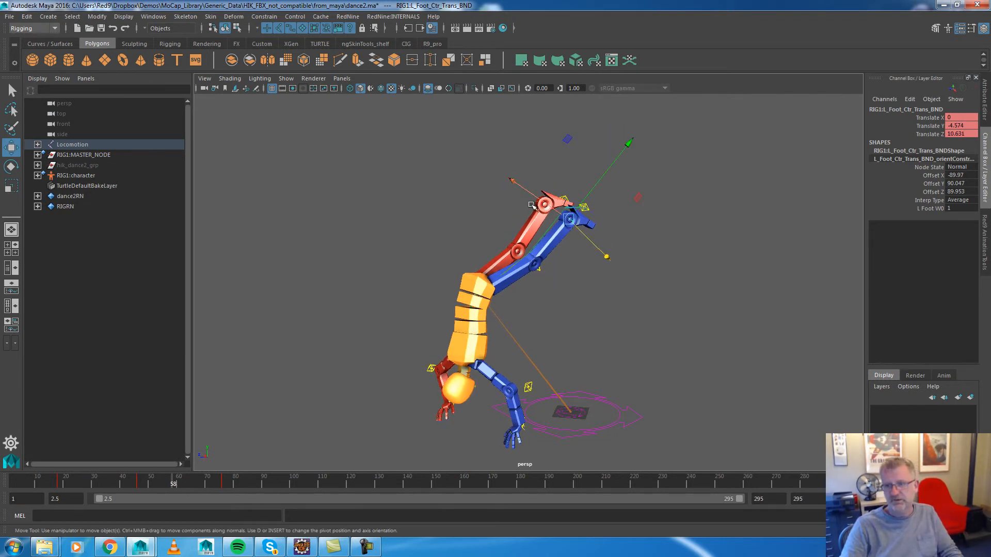
- Try offsetting R_Foot_Ctr_Trans_BND in Y at frame 58, and reset its Translate Y to 0
left_click(549, 186)
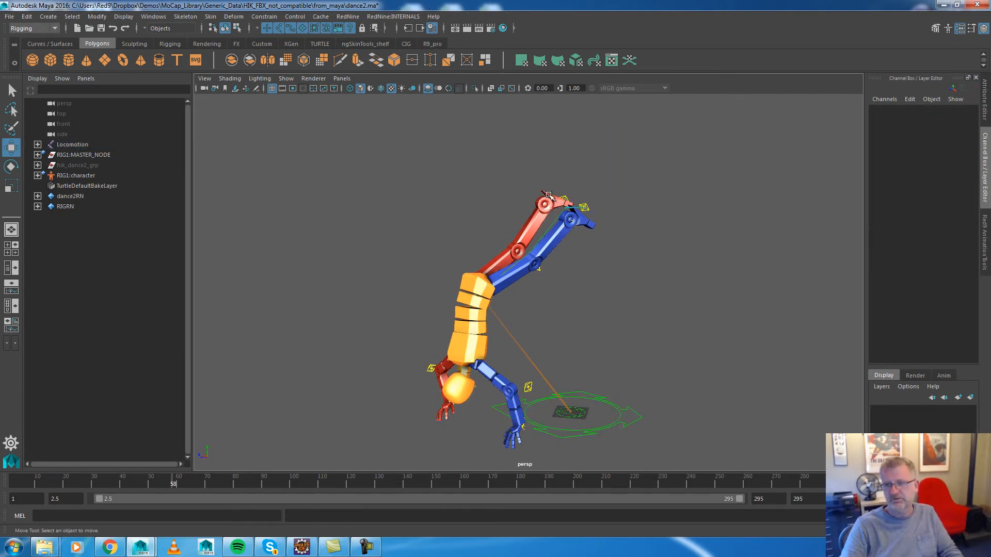
left_click(552, 195)
left_click_drag(490, 287, 497, 274)
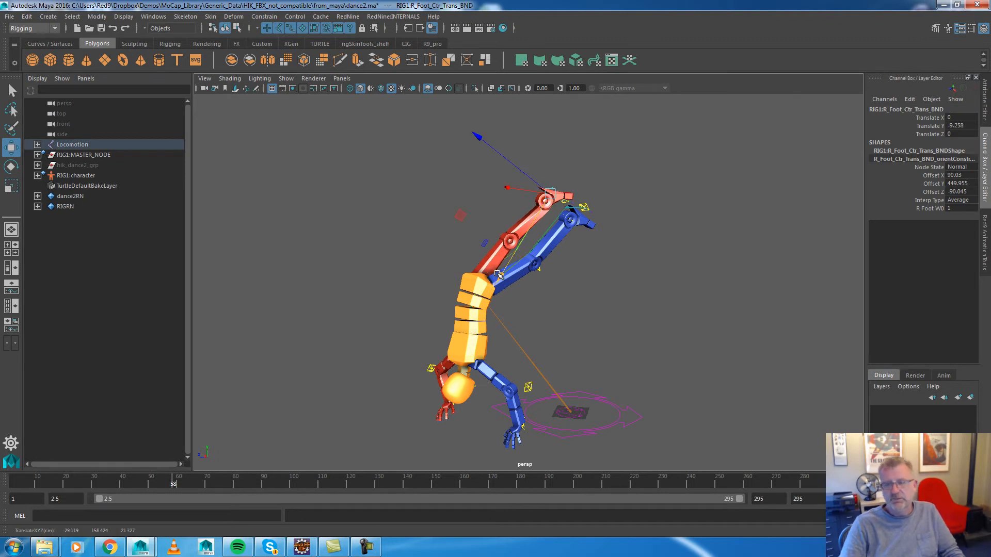
double_click(960, 125)
type("0")
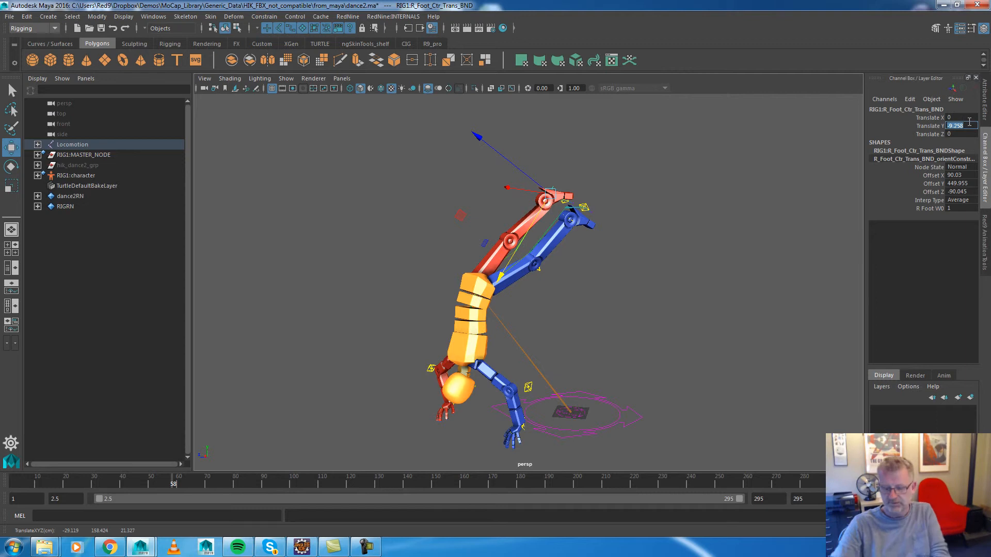
key("Return")
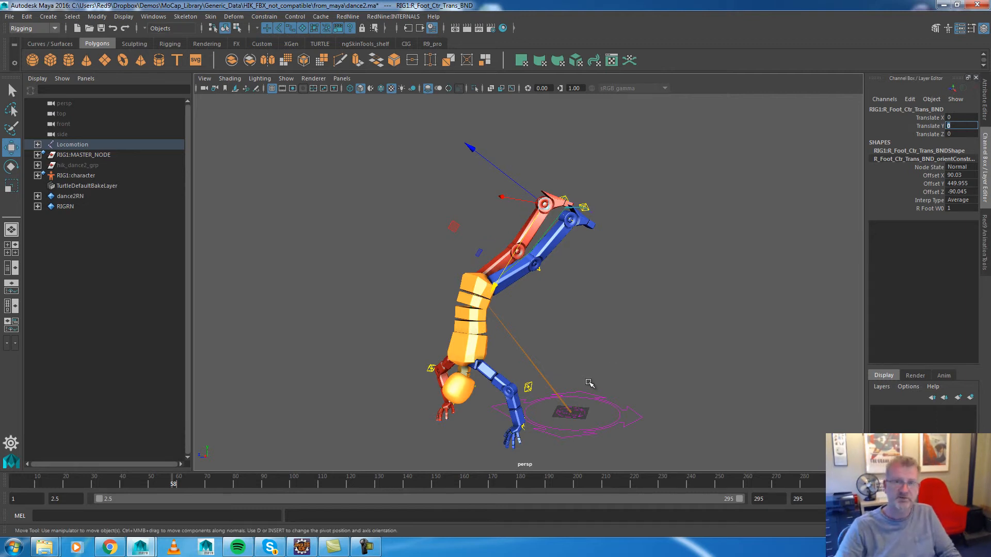
- Scrub to frame 63 and bake the binder animation onto the puppet's own controls, removing the Locomotion binder skeleton
left_click_drag(301, 477, 187, 477)
left_click(618, 394)
right_click_drag(609, 405, 610, 522)
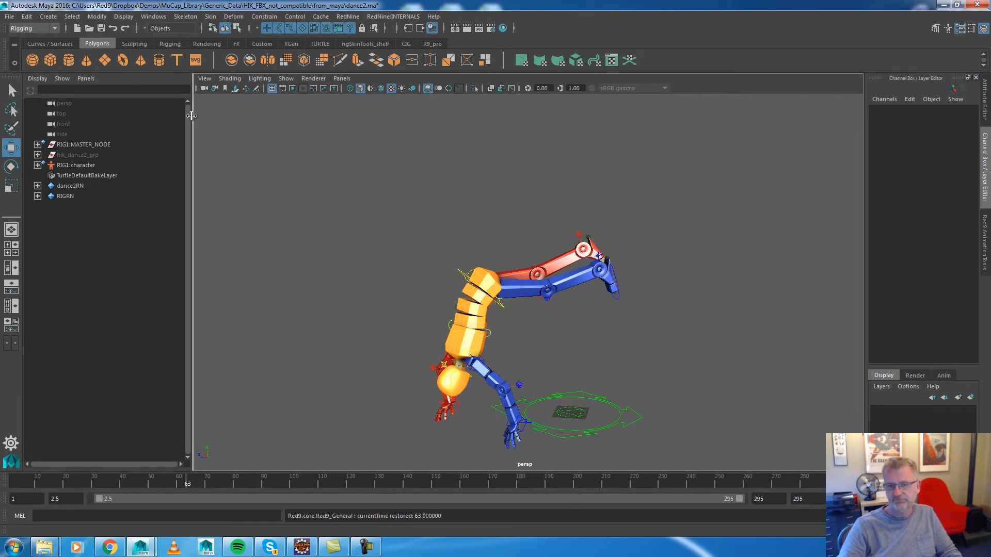
- Collapse the Outliner, play back the baked animation on the puppet, and stop at frame 32
left_click_drag(192, 148, 25, 150)
scroll(550, 264, "down", 2)
left_click_drag(135, 481, 38, 476)
left_click(943, 480)
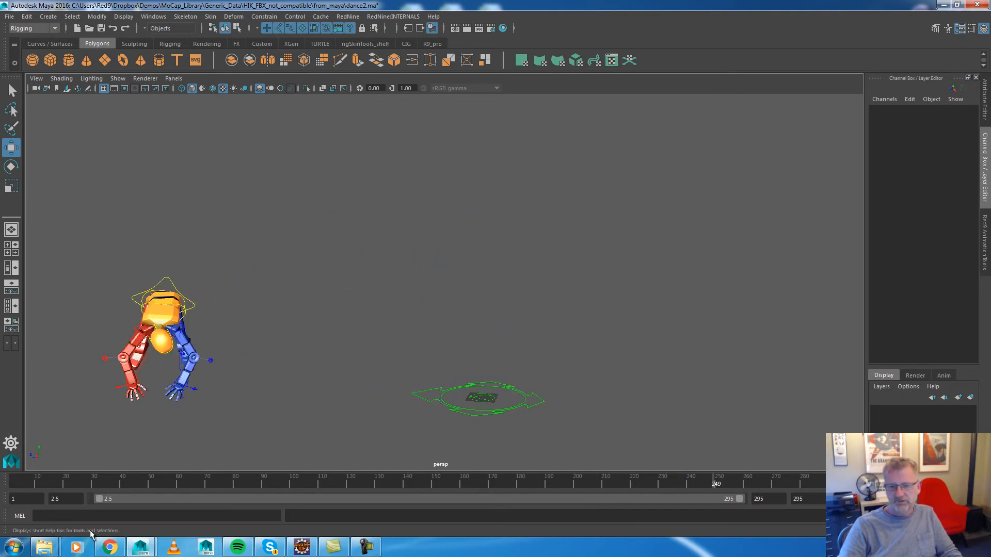
left_click_drag(147, 485, 99, 481)
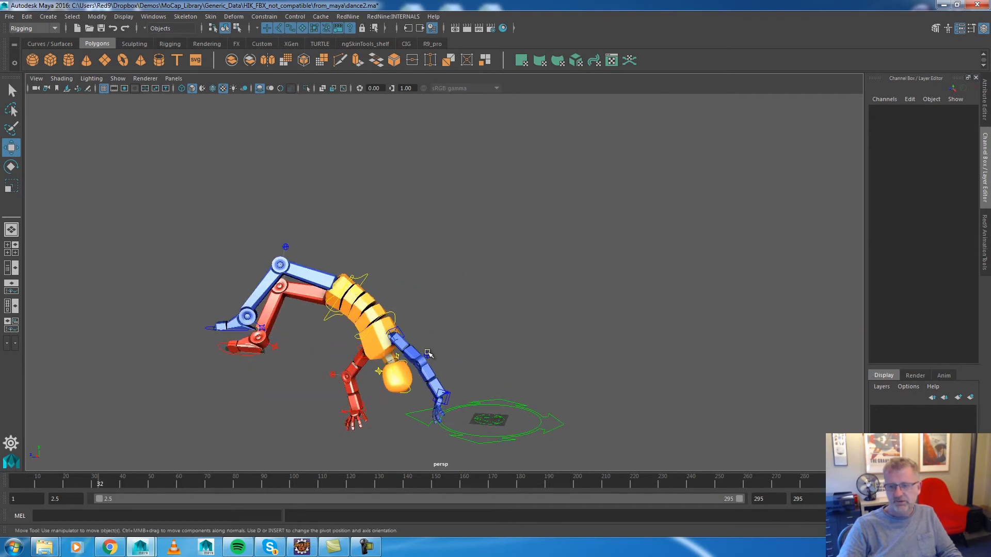
- Remove the animation from the left leg pole vector's Translate and Auto Solved channels, and set them all to 0
left_click(428, 354)
left_click(282, 247)
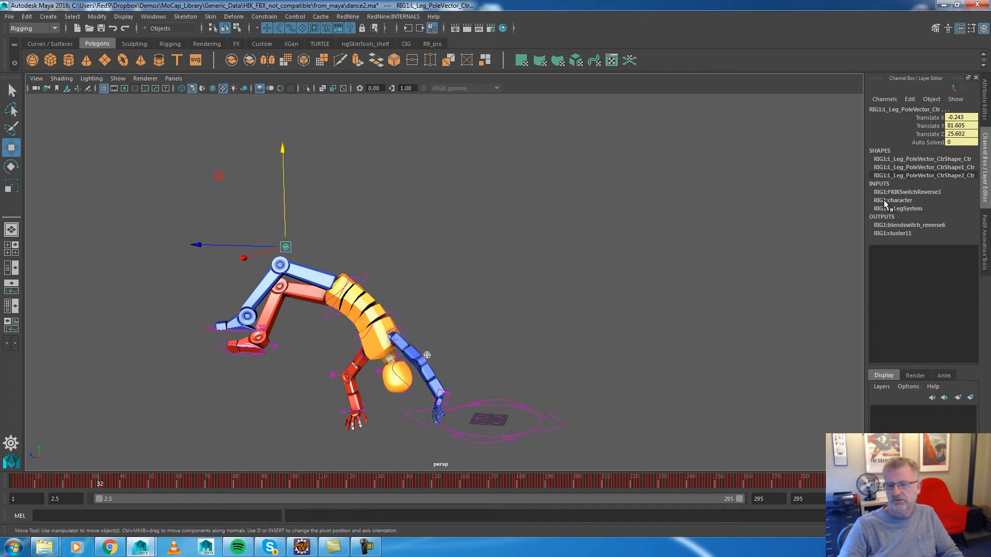
left_click_drag(931, 118, 959, 143)
right_click(930, 138)
left_click(925, 298)
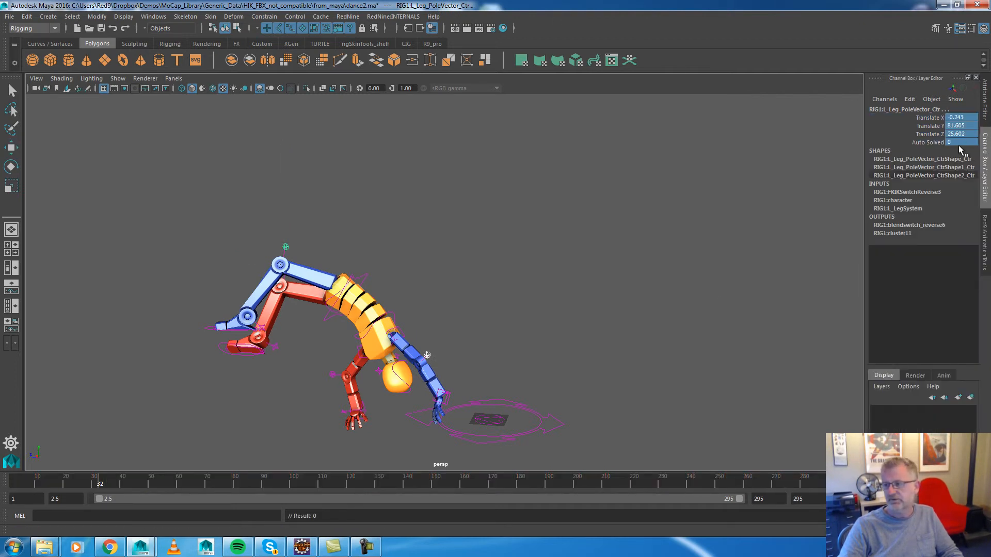
type("0")
key("Return")
- Scrub to frame 78 to check the left knee, and set the pole vector's Auto Solved to 1
mouse_move(84, 476)
left_mouse_down()
mouse_move(64, 481)
mouse_move(81, 483)
left_mouse_up()
left_click_drag(168, 479, 230, 451)
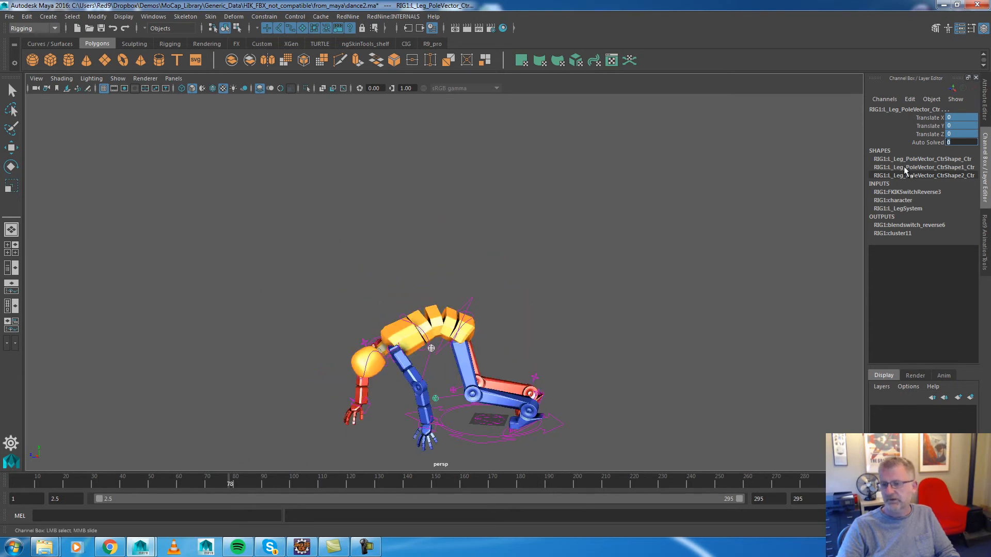
left_click(960, 143)
type("1")
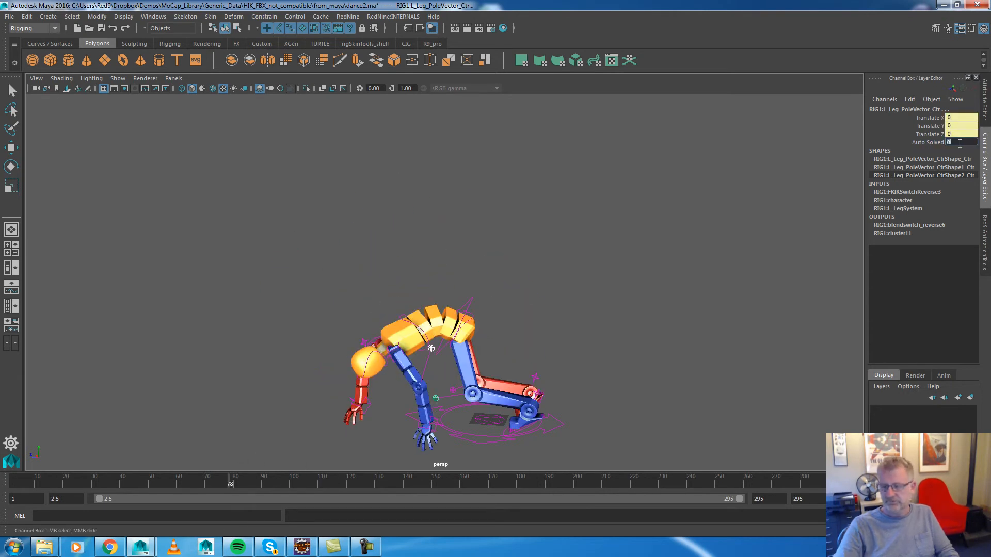
key("Return")
- Play back the animation from frame 2.5, viewing the auto-solved left knee from another angle
left_click_drag(228, 482, 3, 490)
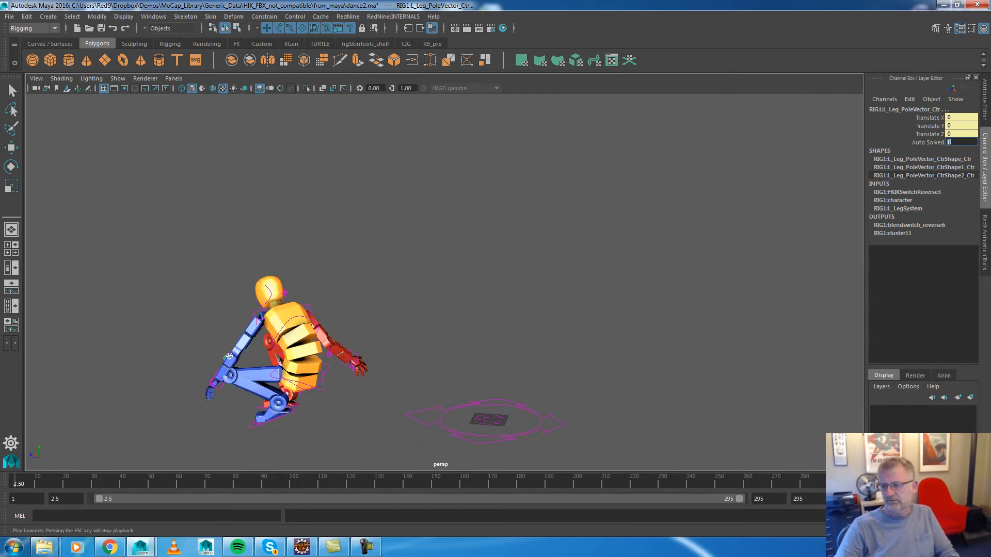
key("alt+v")
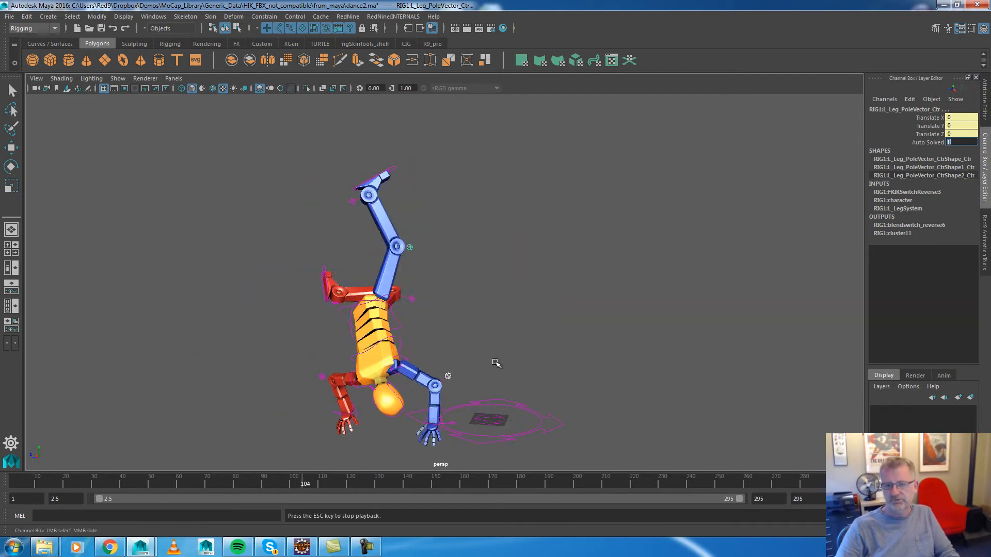
middle_click_drag(296, 367, 573, 337, "alt")
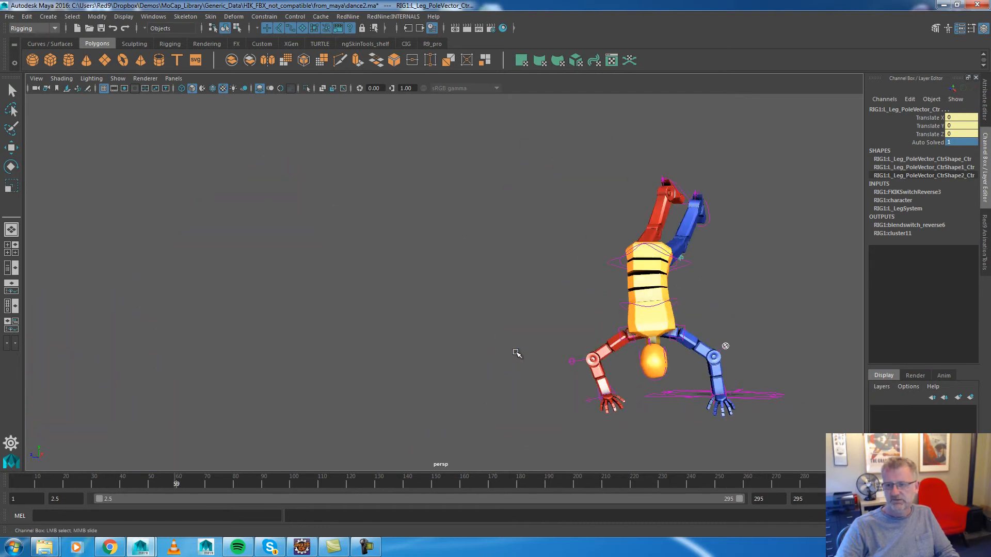
left_click_drag(527, 358, 505, 368, "alt")
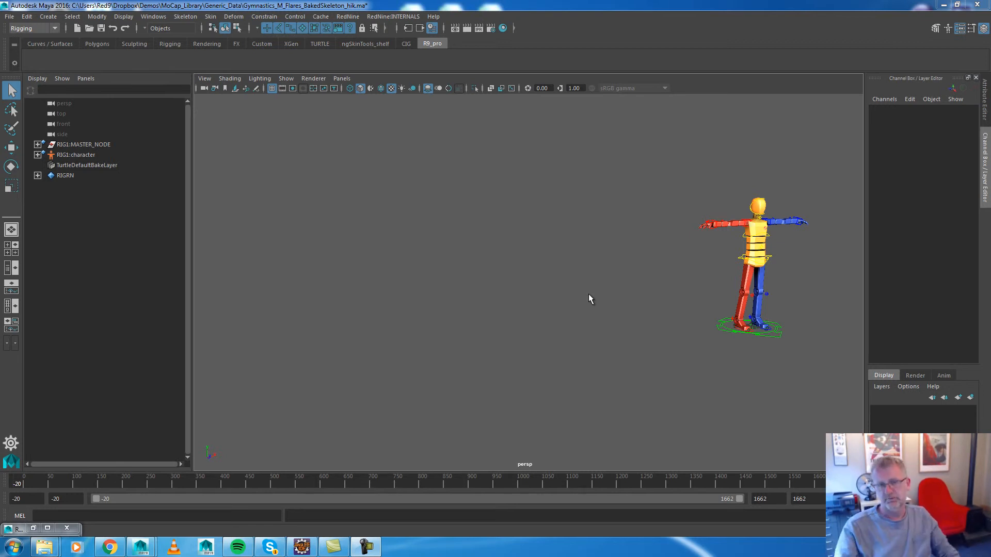
- Play back the gymnastics animation from frame -20 and stop at frame 522
mouse_move(26, 478)
left_mouse_down()
mouse_move(173, 477)
mouse_move(84, 461)
mouse_move(17, 480)
left_mouse_up()
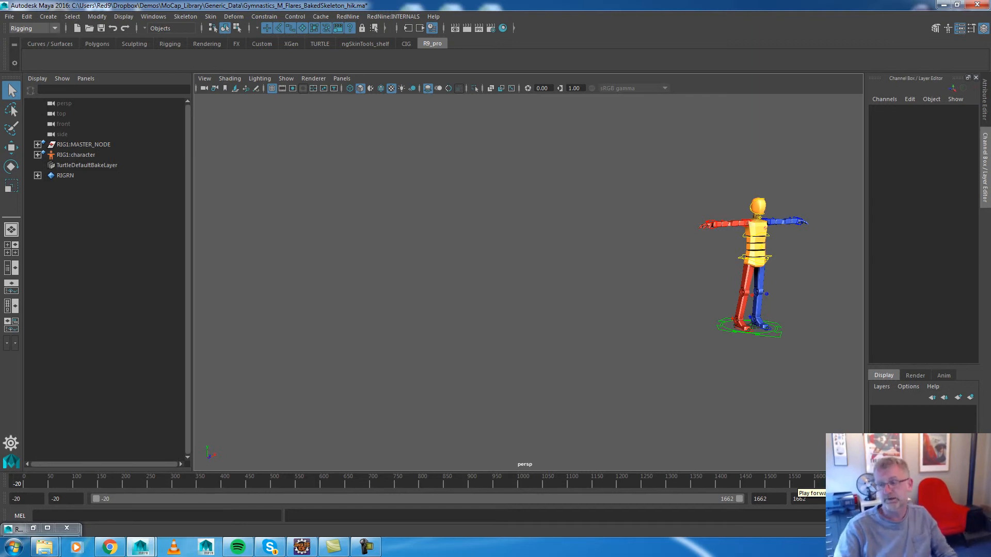
key("alt+v")
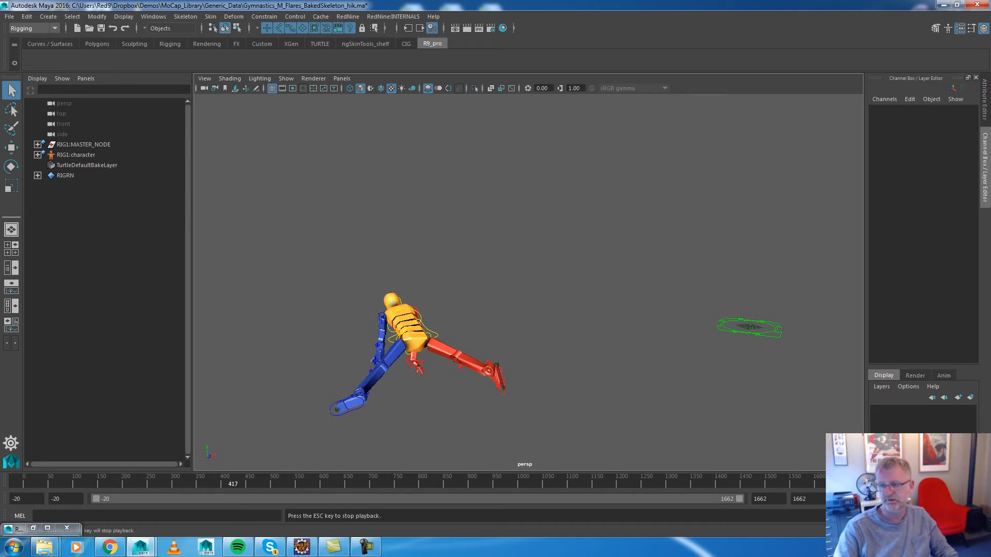
key("Escape")
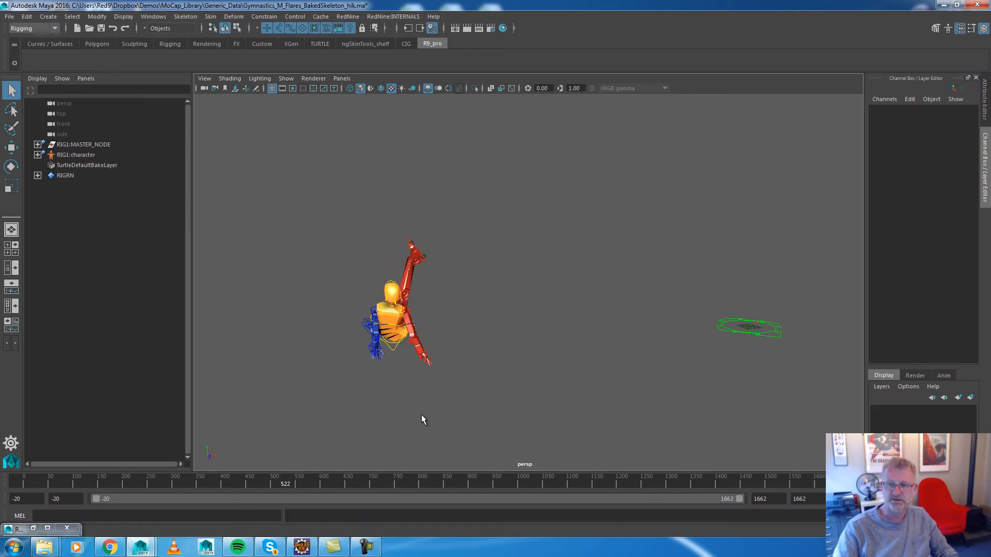
- Open the right foot control's curves in the Graph Editor and isolate Translate X around the flares section
left_click(409, 243)
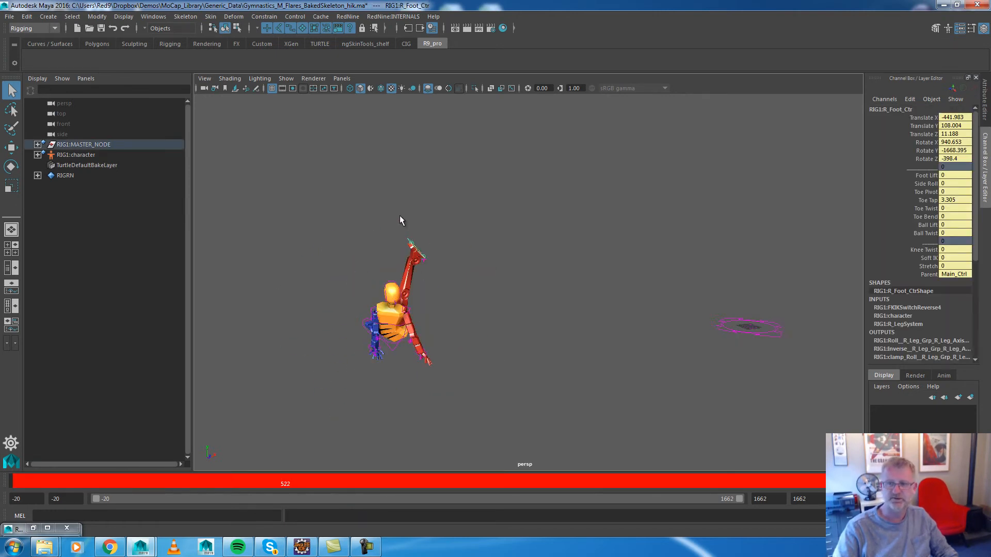
left_click(153, 16)
mouse_move(231, 41)
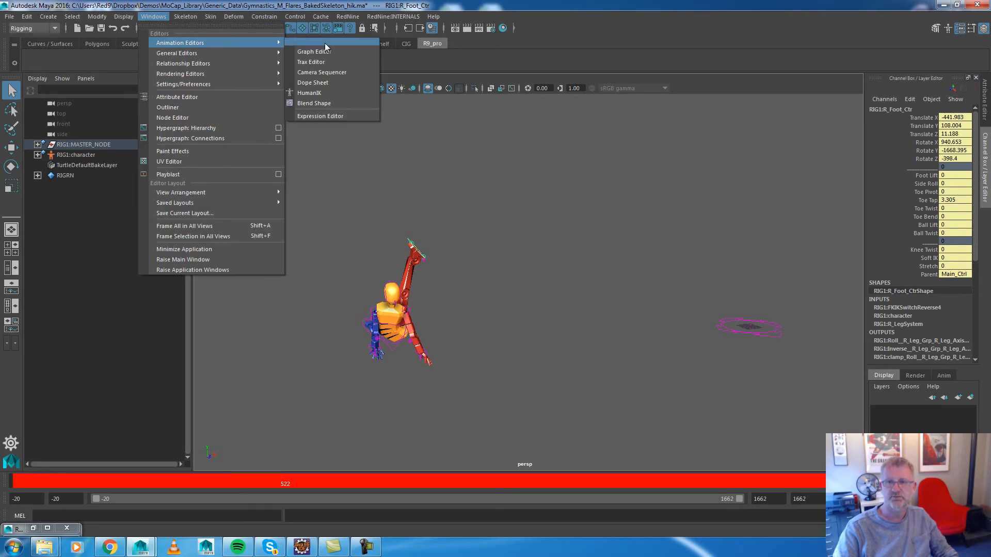
left_click(305, 43)
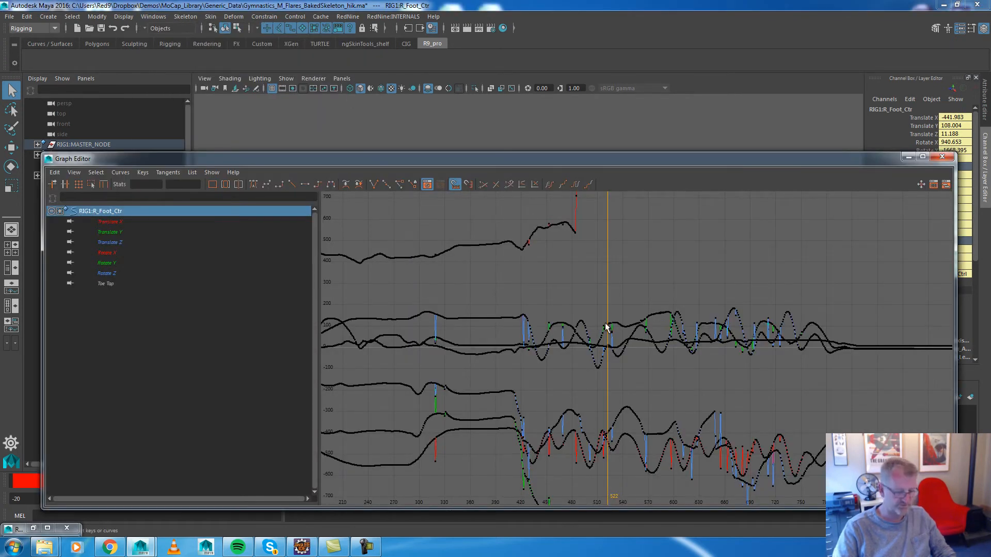
middle_click_drag(636, 395, 621, 316, "alt")
right_click_drag(618, 381, 619, 403, "alt")
left_click(97, 222)
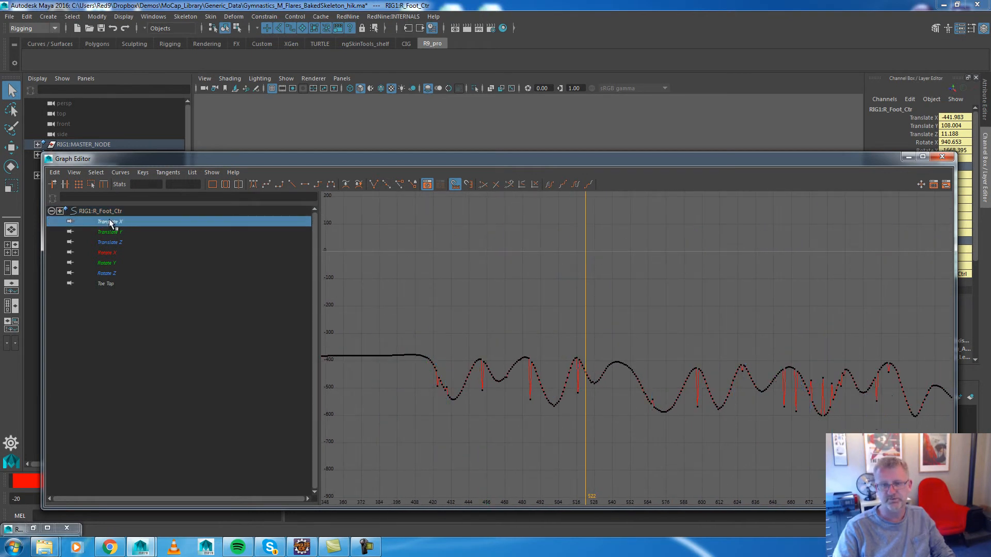
left_click_drag(529, 401, 531, 405)
left_click(578, 404, "shift")
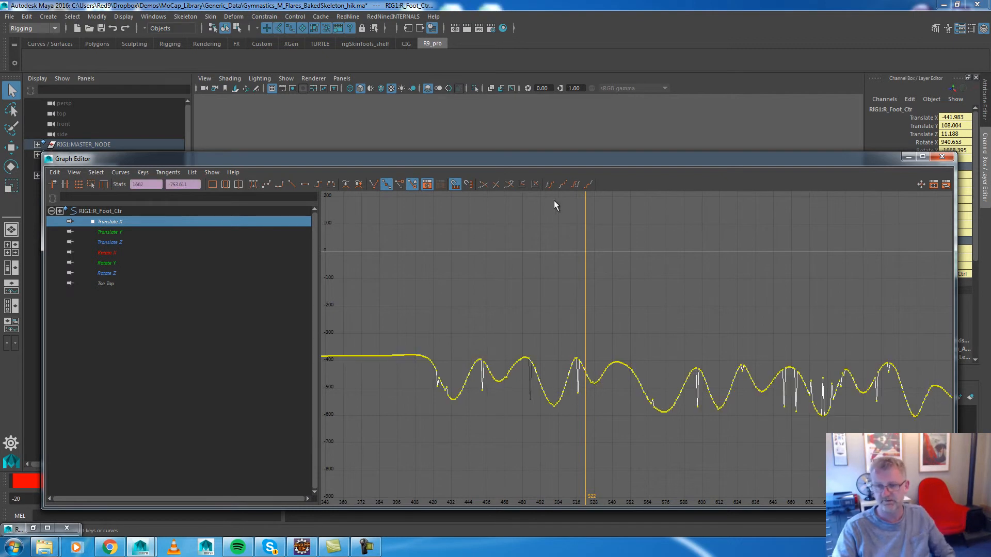
key("ctrl+z")
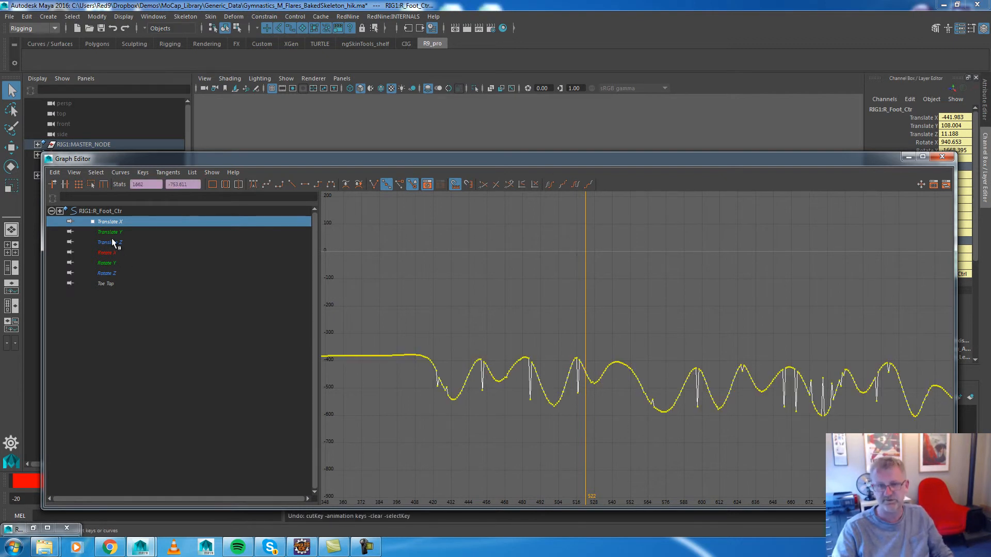
- Open the Red9 Pro Butterworth Filter and arrange it beside a narrowed Graph Editor
left_click(347, 16)
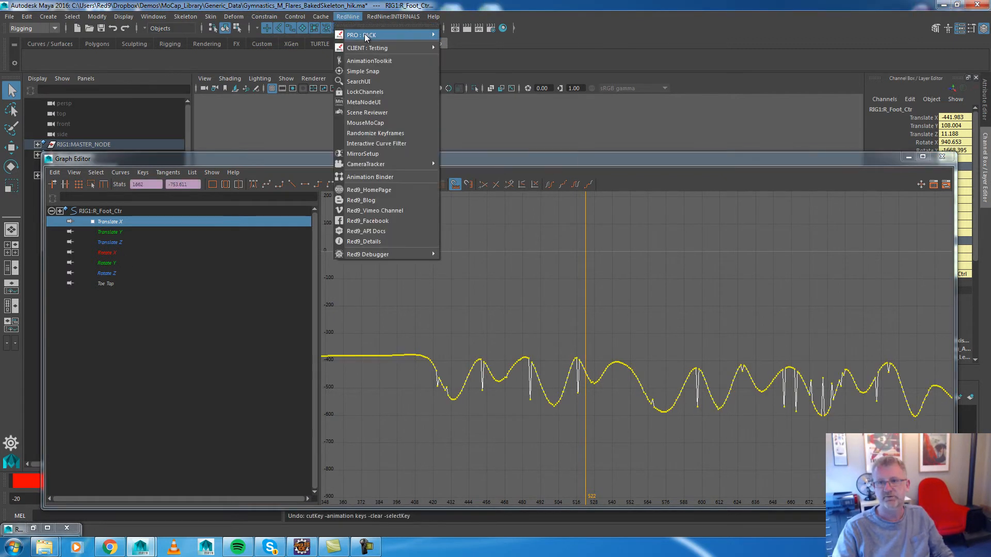
mouse_move(387, 34)
left_click(512, 138)
left_click_drag(457, 170, 85, 21)
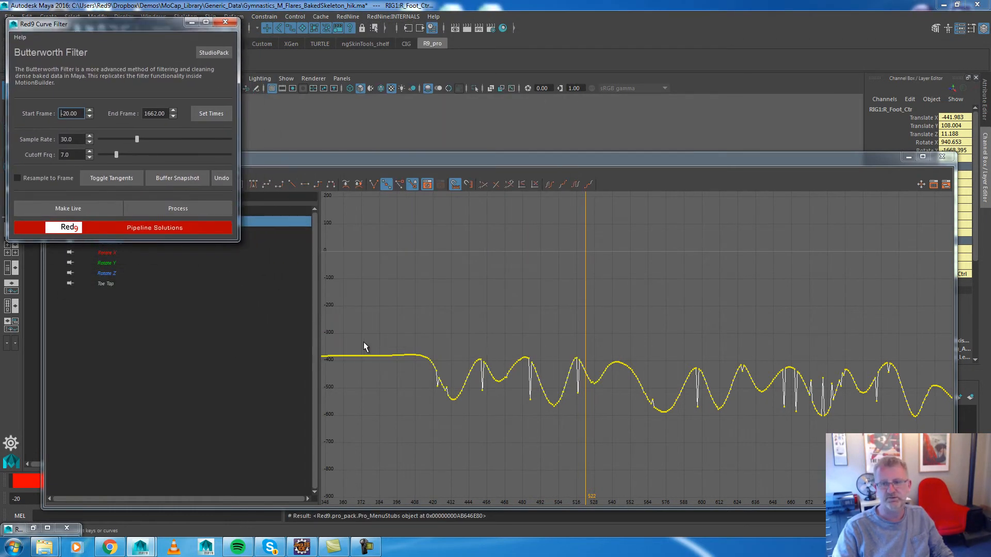
left_click_drag(43, 324, 203, 324)
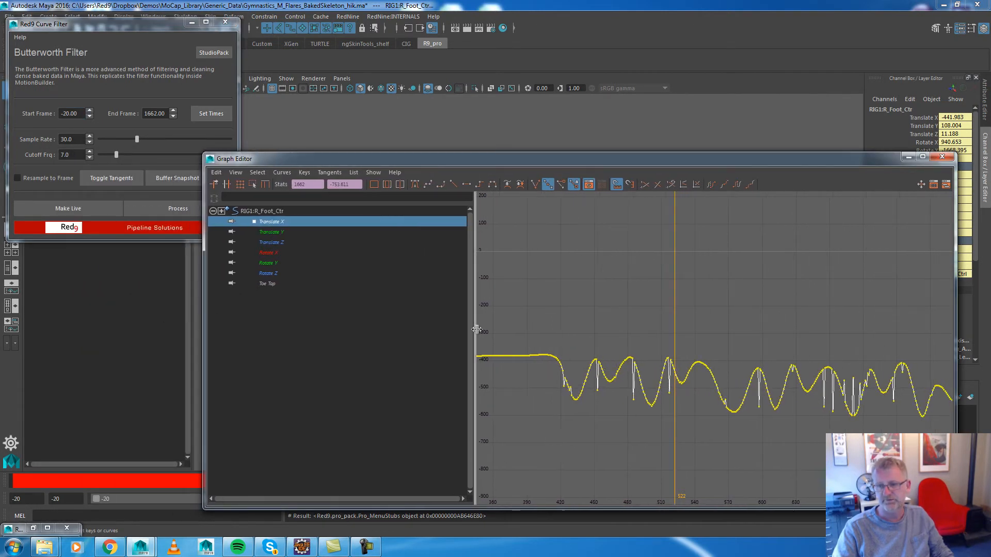
left_click_drag(480, 333, 359, 332)
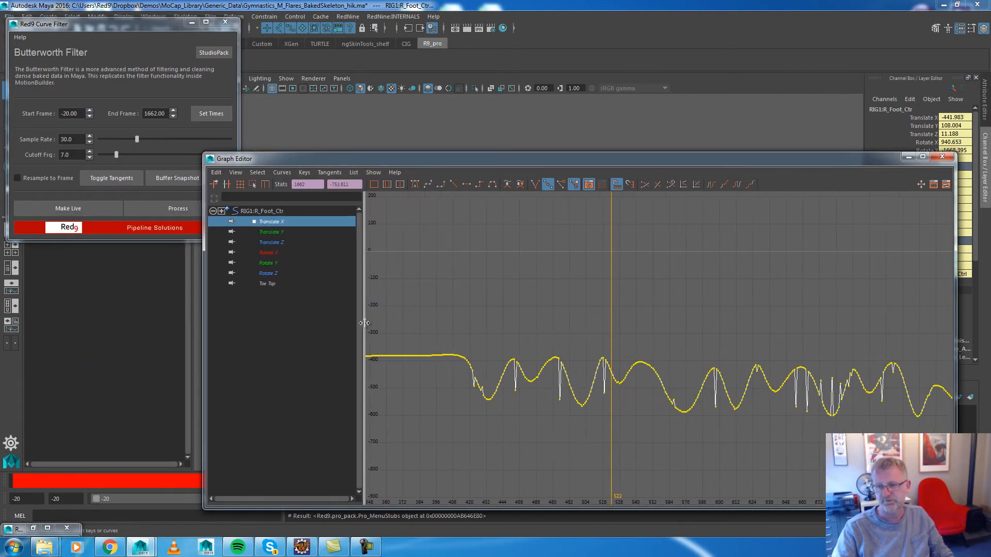
left_click(118, 23)
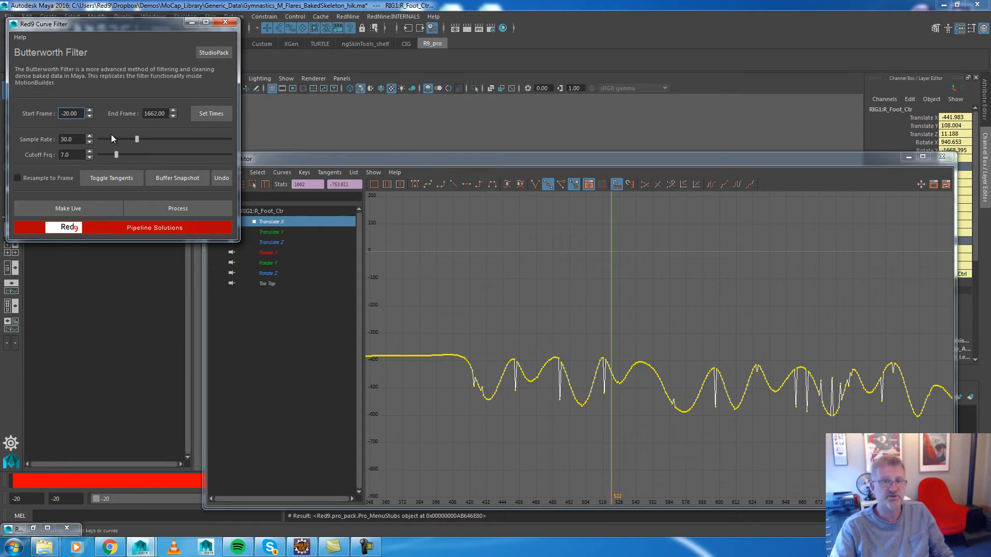
- Set the cutoff frequency to 1.0, snapshot the buffer curve, and process the foot's Translate X keys from frame 410 to 749
double_click(79, 154)
type("1")
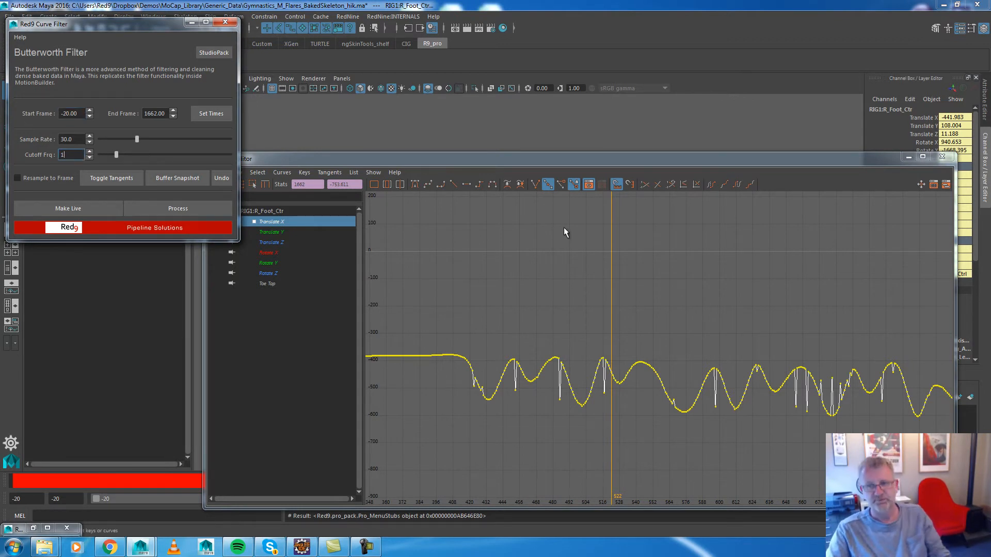
left_click(484, 306)
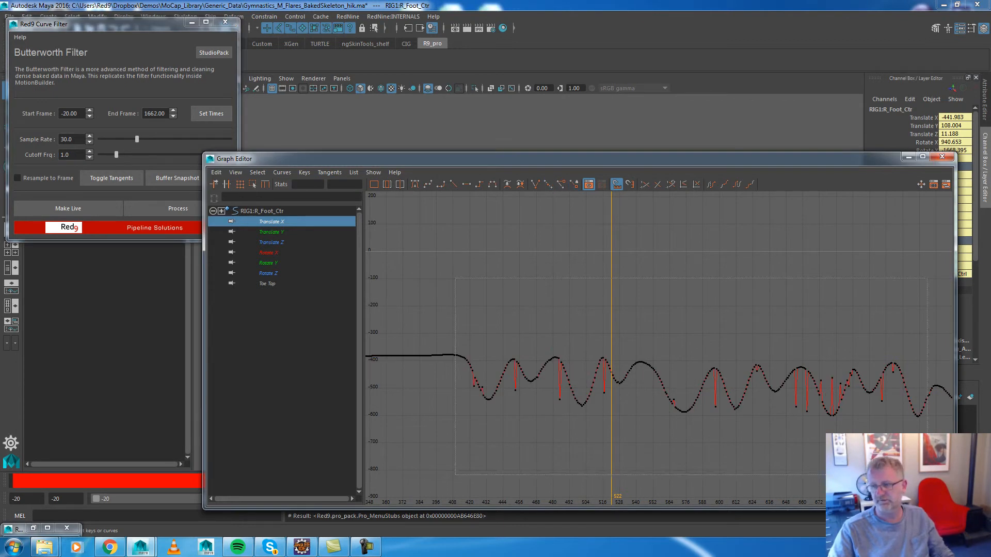
left_click(82, 24)
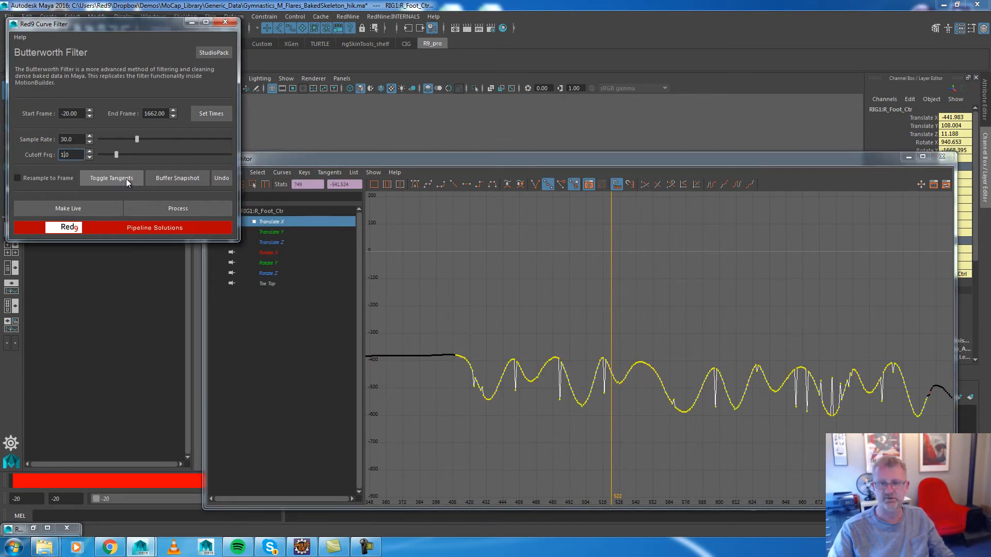
left_click(187, 178)
left_click(166, 209)
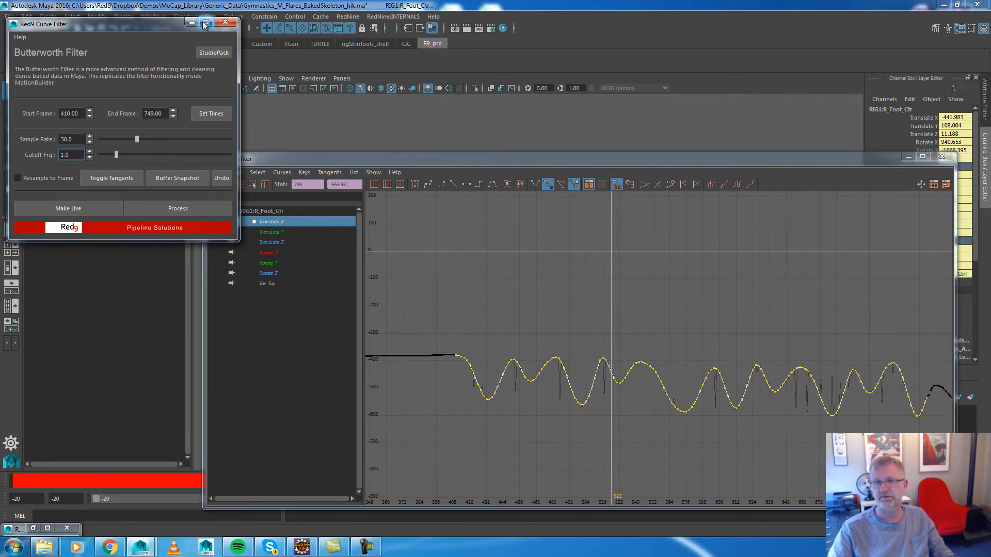
left_click(225, 22)
left_click(942, 157)
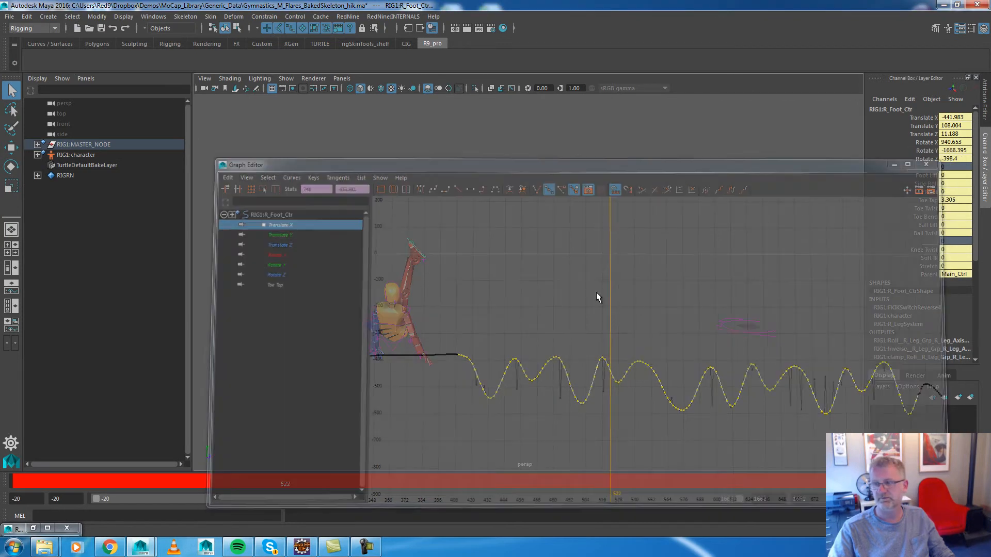
- Select all the puppet's controls and set the Butterworth filter's time range to frames -20 through 1662
left_click_drag(278, 183, 575, 405)
left_click_drag(0, 149, 187, 103)
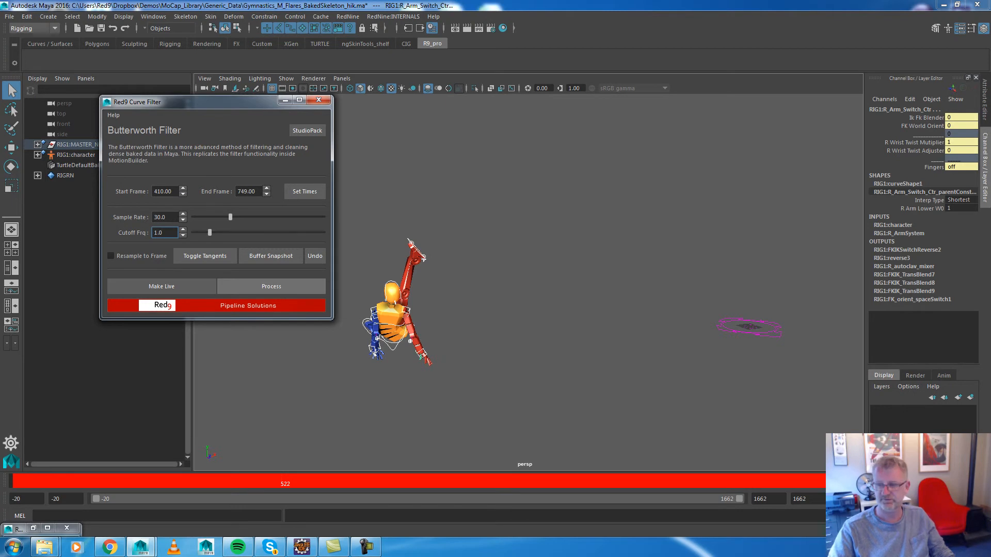
left_click(304, 191)
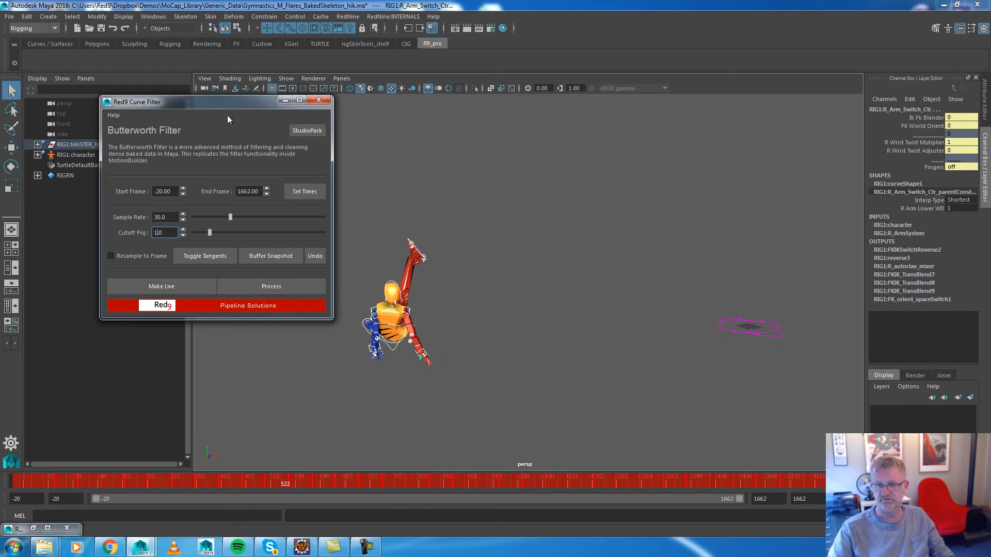
left_click_drag(220, 105, 156, 231)
- Return to frame -20 and apply an Euler Filter to the curves of all selected puppet controls
left_click(888, 481)
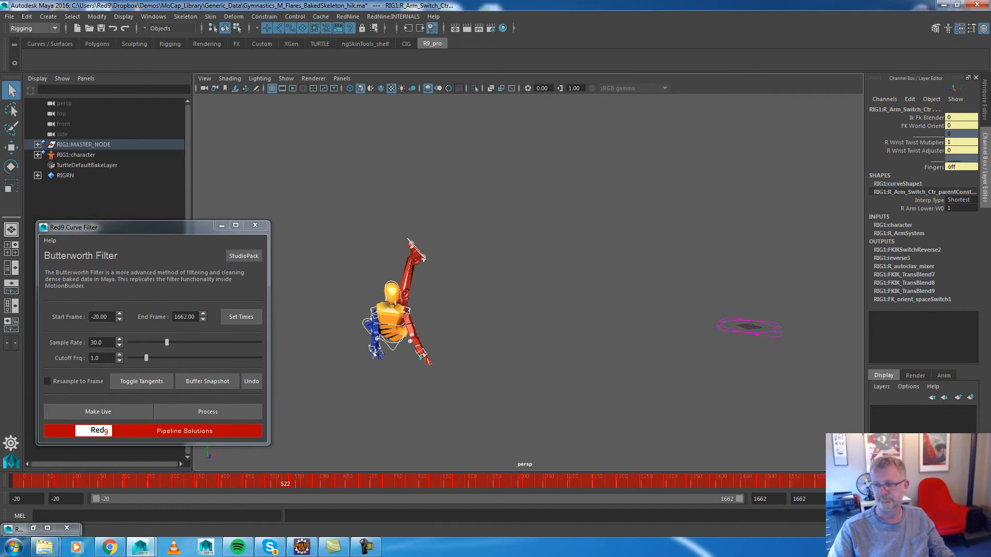
left_click(153, 16)
mouse_move(190, 56)
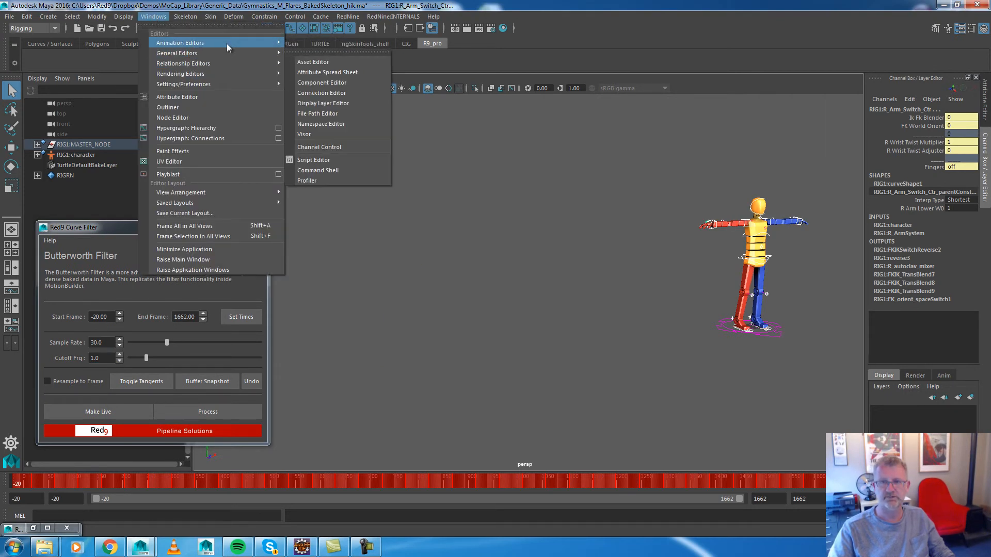
mouse_move(243, 43)
left_click(314, 52)
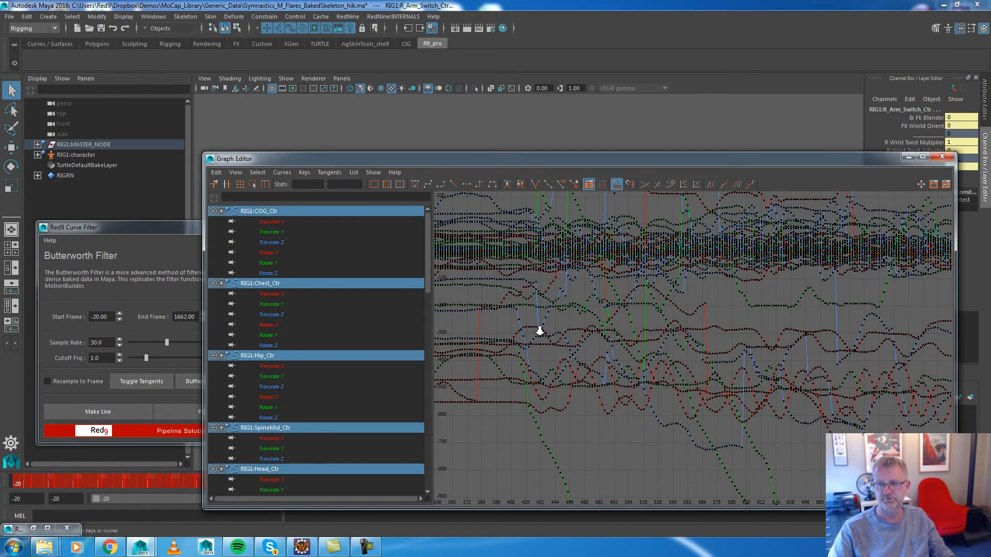
middle_click_drag(542, 336, 607, 439, "alt")
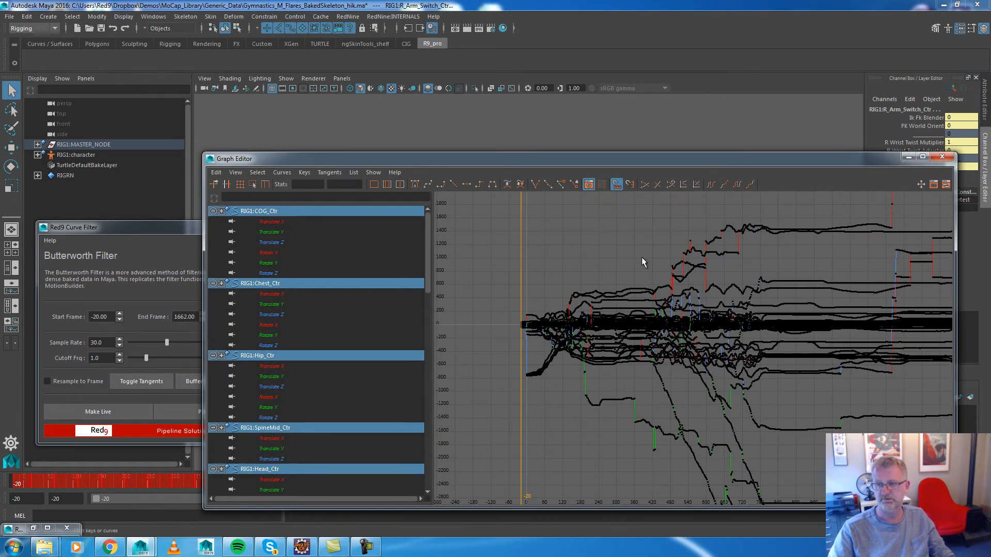
left_click(281, 172)
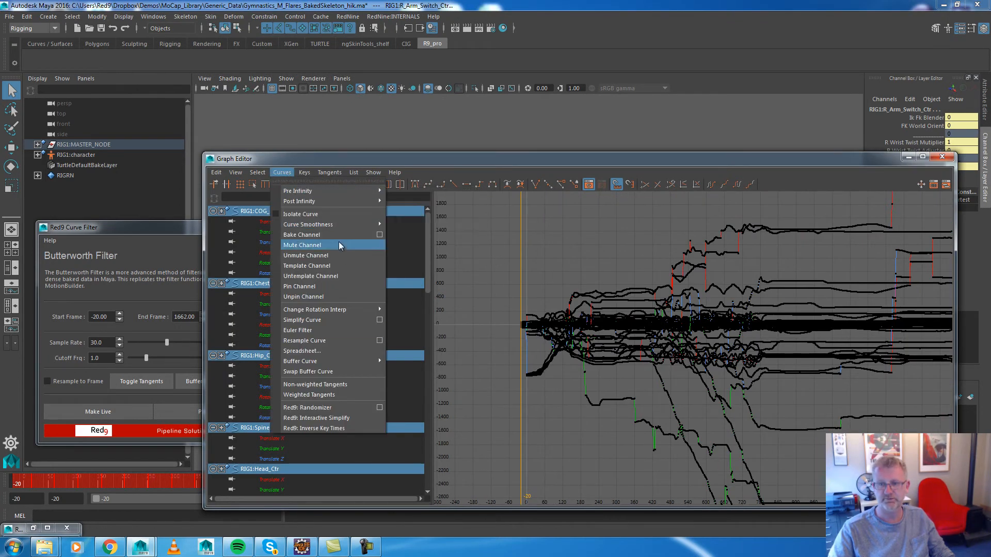
left_click(320, 331)
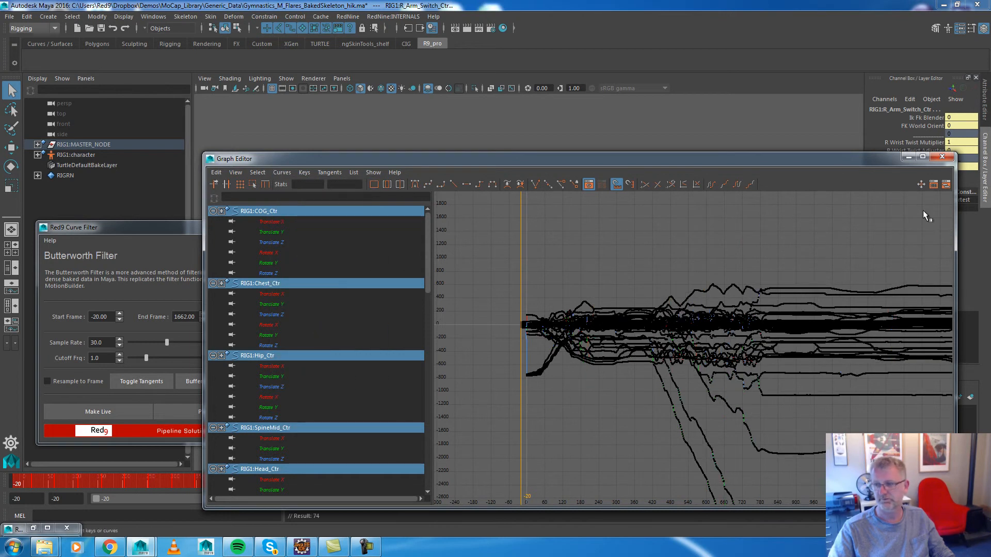
left_click(942, 157)
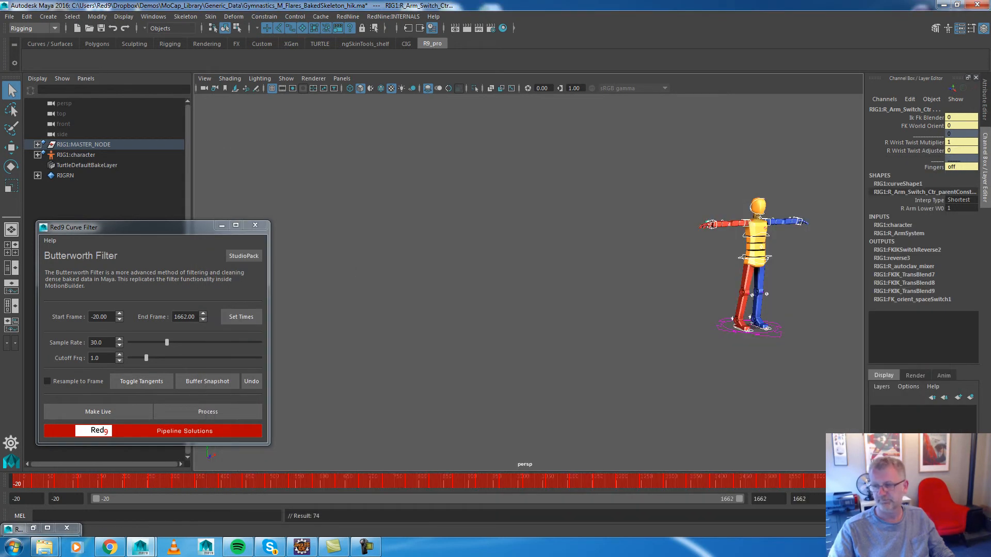
- Play back the Euler-filtered animation from the start, and play the flares section after scrubbing ahead
key("alt+v")
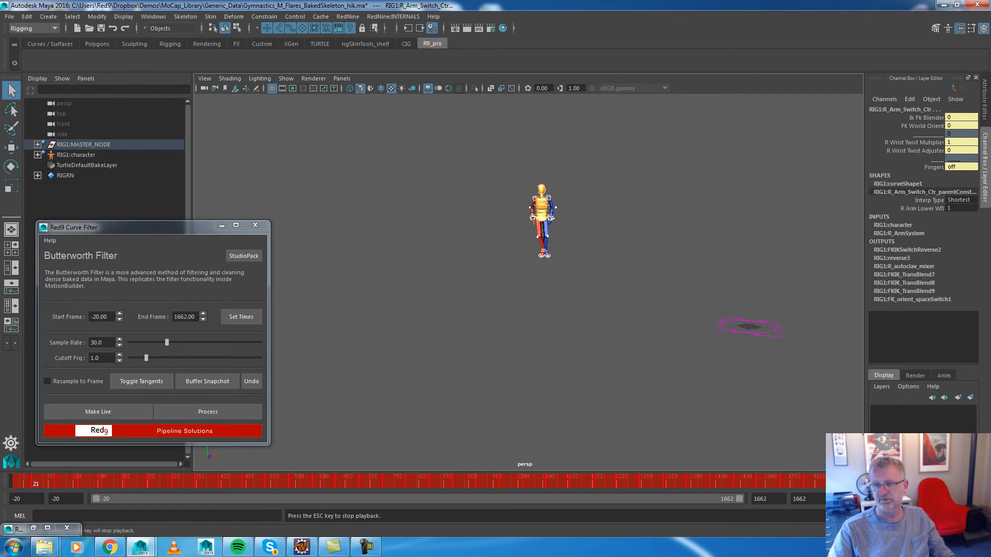
key("Escape")
left_click_drag(226, 481, 161, 483)
key("alt+v")
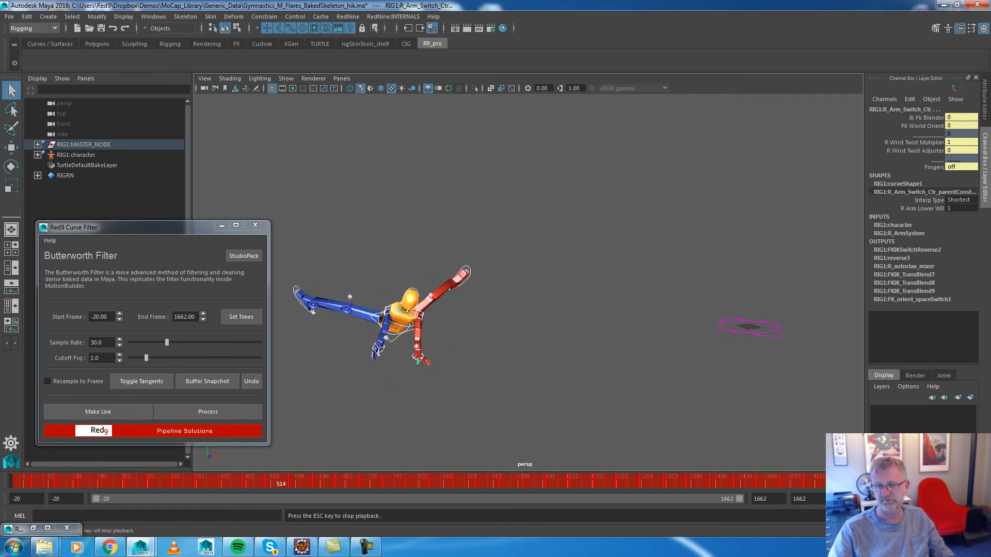
key("Escape")
- Scrub to frame 875 and inspect the puppet's left leg from close up
left_click_drag(516, 480, 543, 453)
middle_click_drag(435, 360, 618, 299, "alt")
left_click_drag(566, 483, 460, 483)
right_click_drag(577, 370, 620, 356, "alt")
left_click_drag(620, 356, 610, 375, "alt")
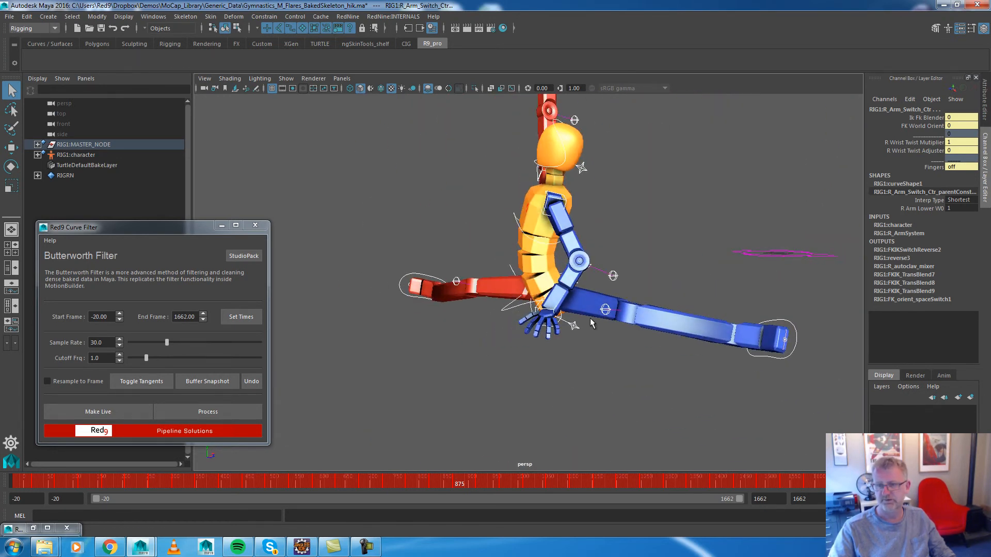
- Open the left leg pole vector's translate curves in the Graph Editor and examine them closely around frame 875
left_click(606, 314)
left_click(157, 19)
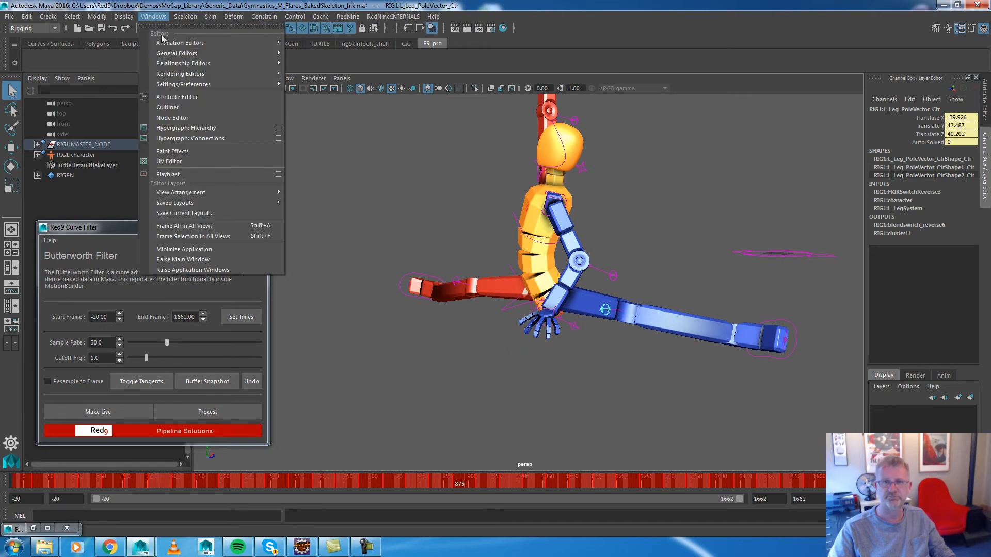
mouse_move(227, 43)
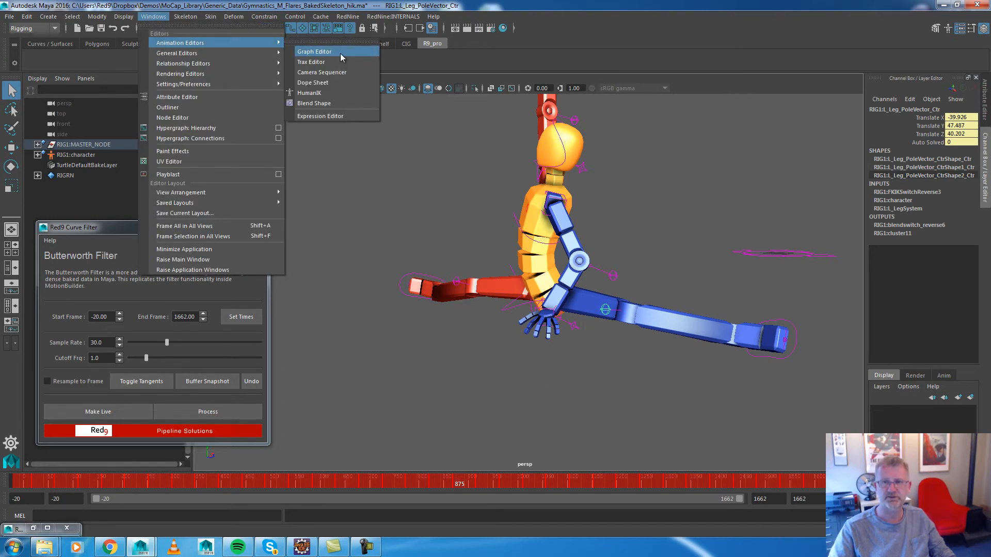
left_click(339, 53)
key("a")
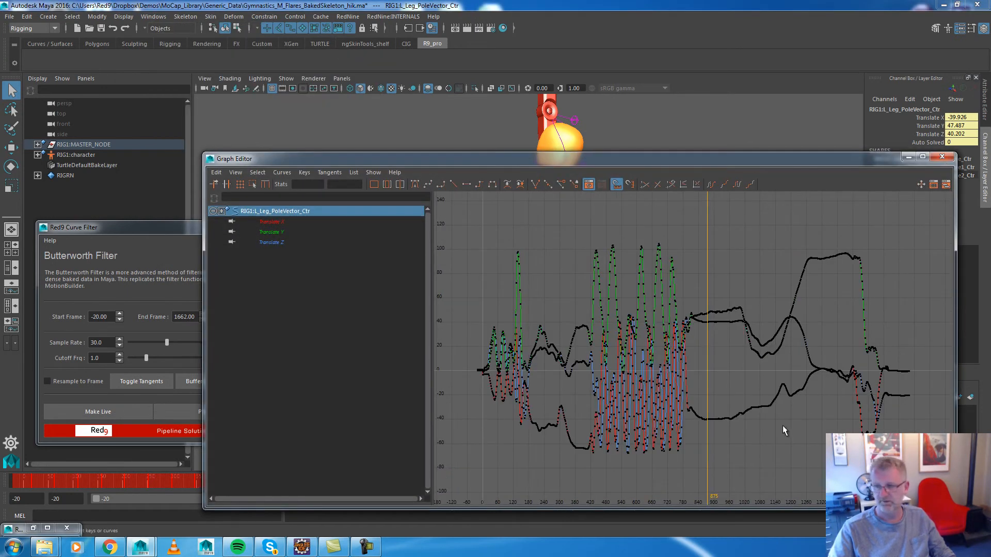
right_click_drag(578, 408, 655, 406, "alt+shift")
right_click_drag(770, 411, 766, 362, "alt+shift")
middle_click_drag(816, 284, 698, 403, "alt")
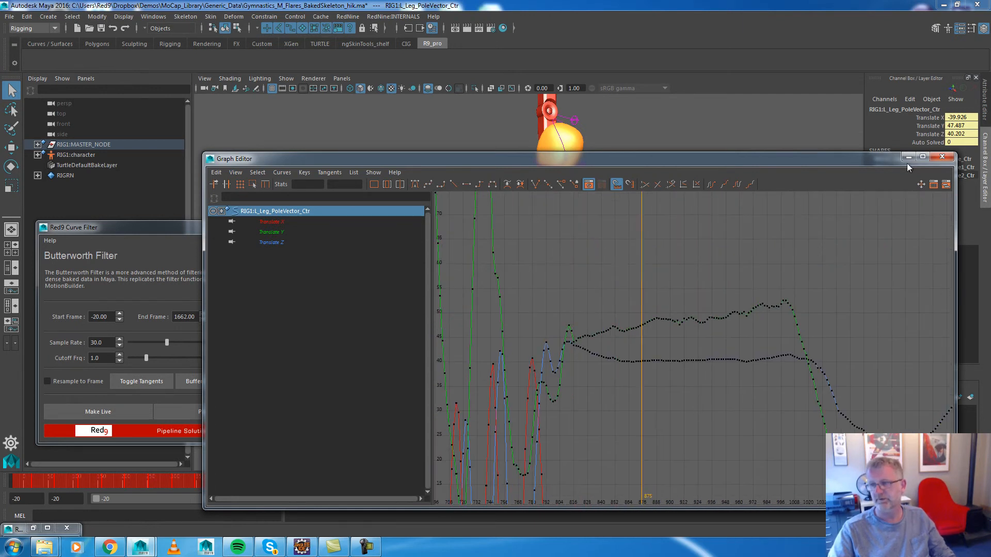
- Close the Graph Editor and play back the flares section to review the leg motion
left_click(942, 157)
left_click(443, 488)
mouse_move(442, 487)
left_mouse_down()
mouse_move(353, 484)
mouse_move(425, 480)
left_mouse_up()
key("alt+v")
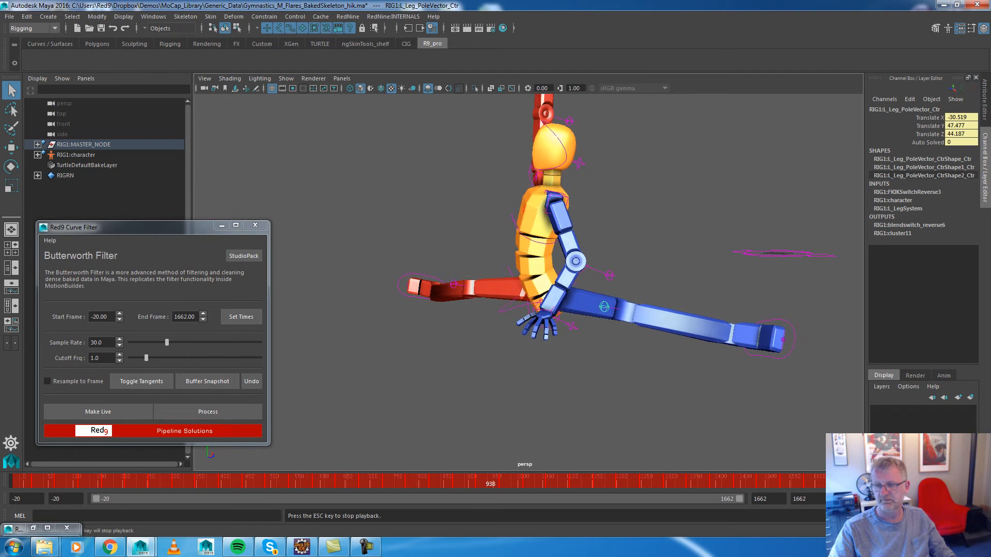
- Apply the Butterworth filter with a cutoff frequency of 3.0 to the right leg pole vector over frames 795 to 1028
left_click(447, 293)
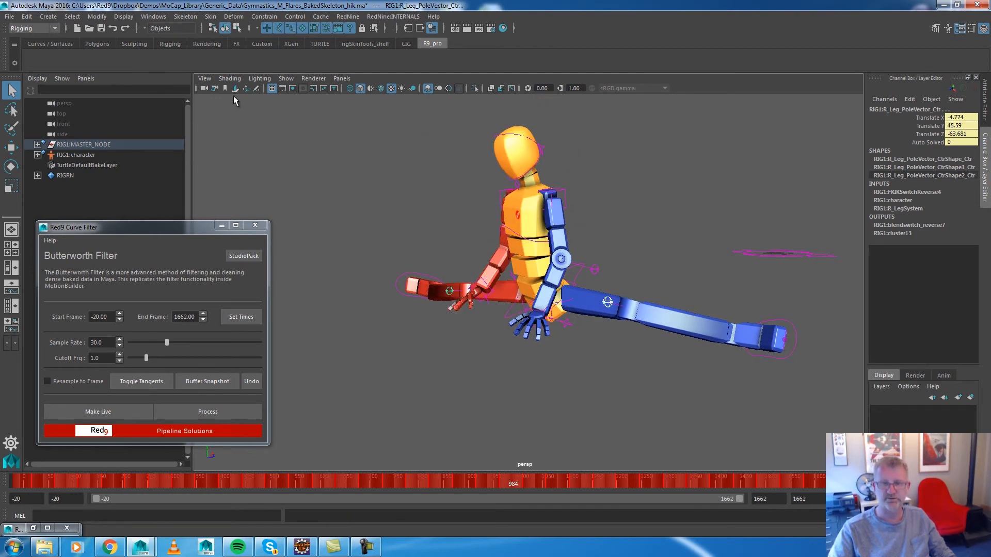
left_click_drag(502, 482, 530, 484)
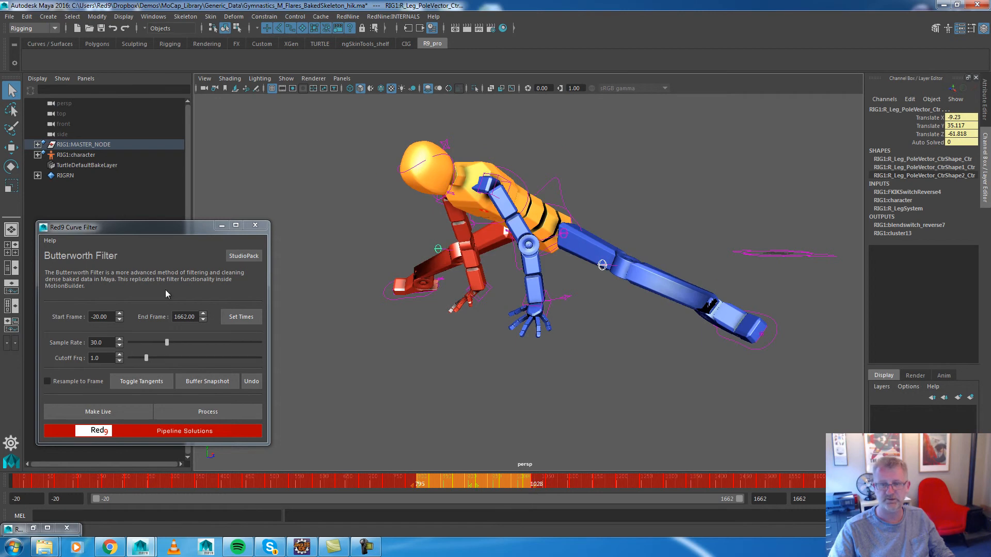
left_click_drag(106, 360, 88, 359)
type("3")
key("Return")
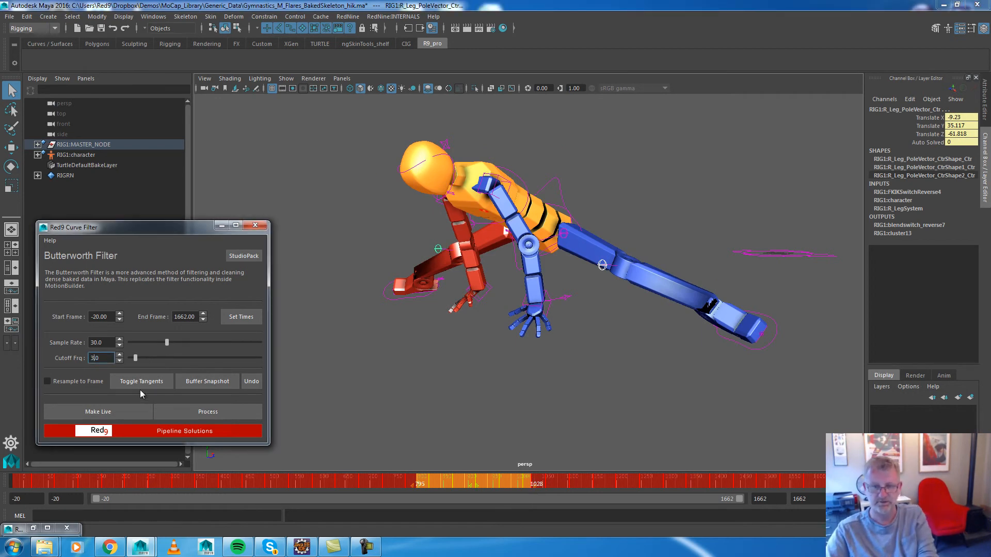
left_click(227, 415)
left_click_drag(407, 482, 389, 480)
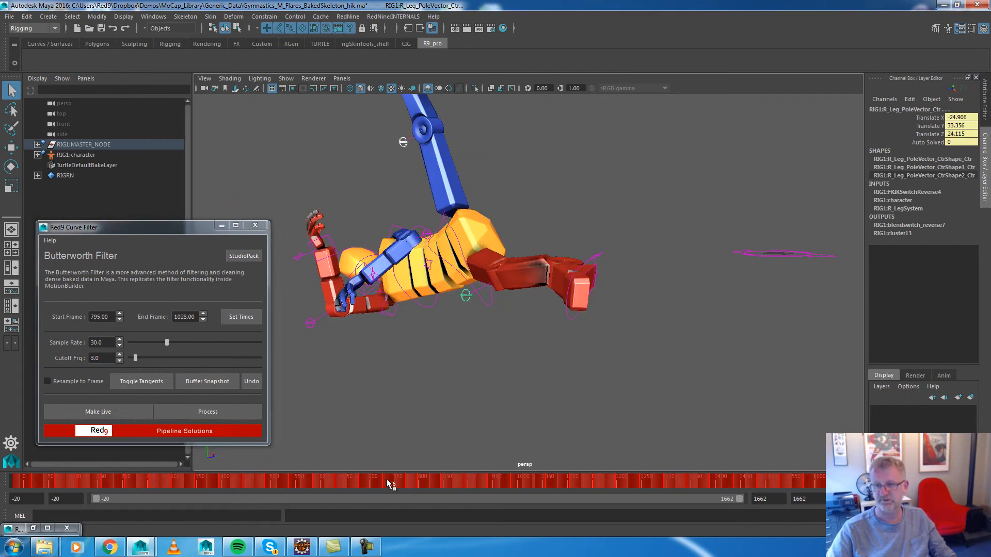
left_click(949, 483)
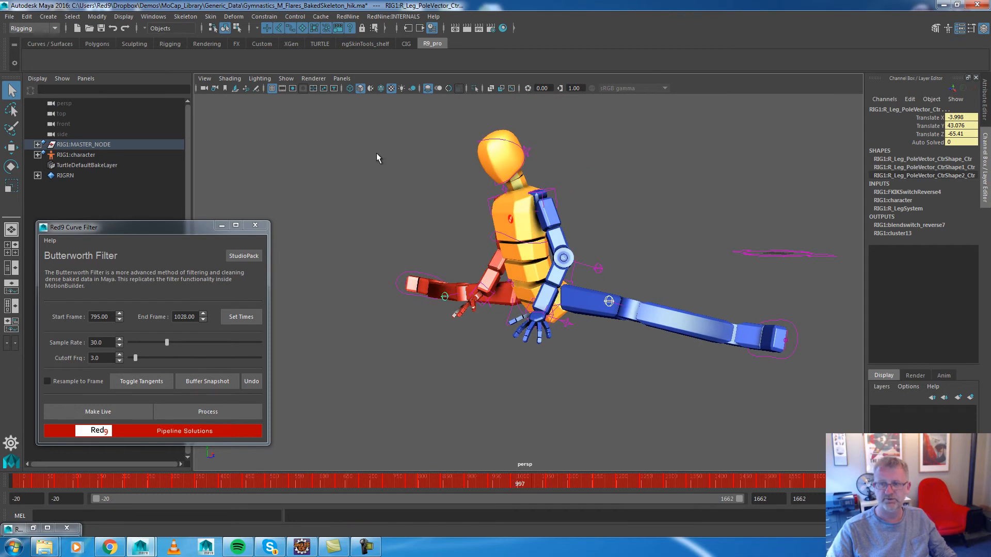
- Select all the puppet's controls and process them with the Butterworth filter at cutoff 3.0 over frames -20 to 1662
left_click_drag(317, 122, 823, 415)
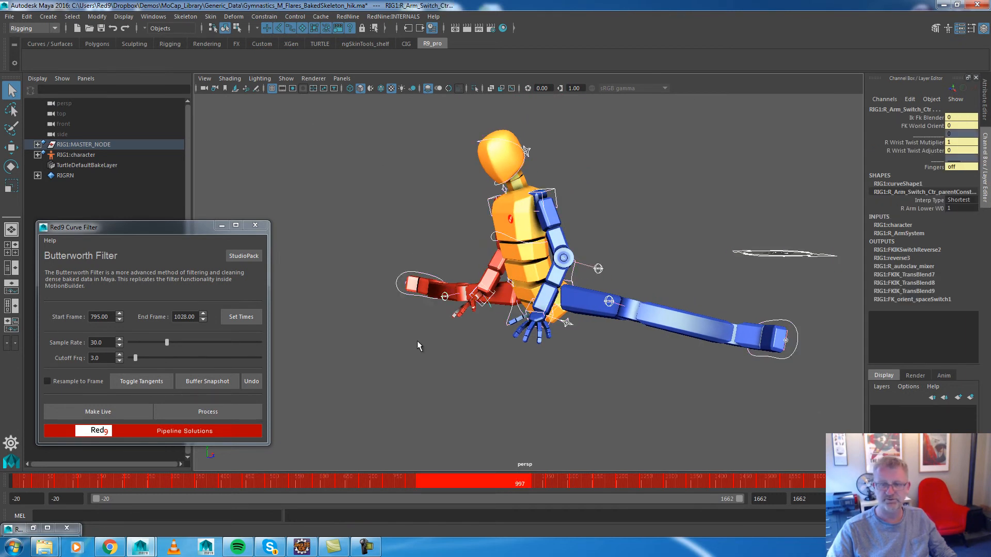
left_click(217, 413)
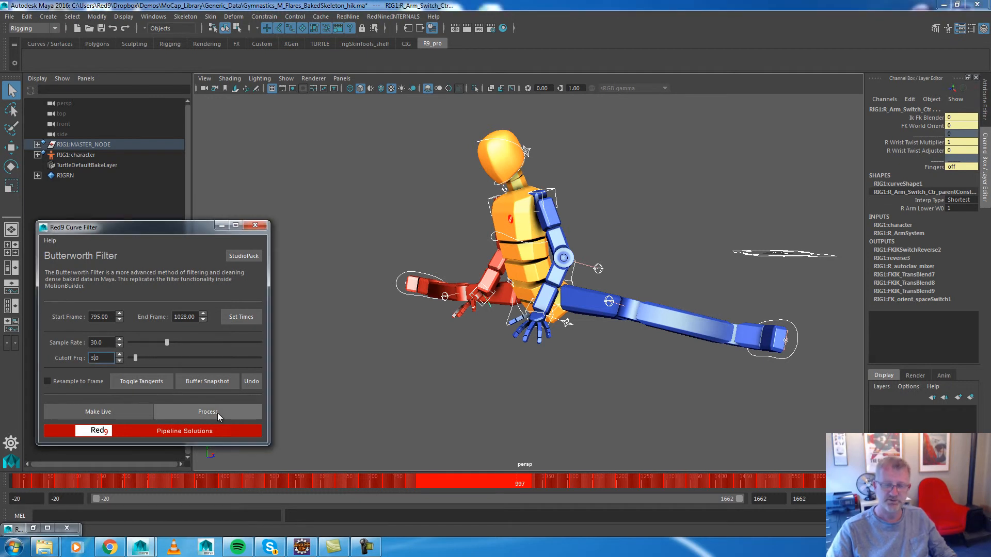
left_click(218, 413)
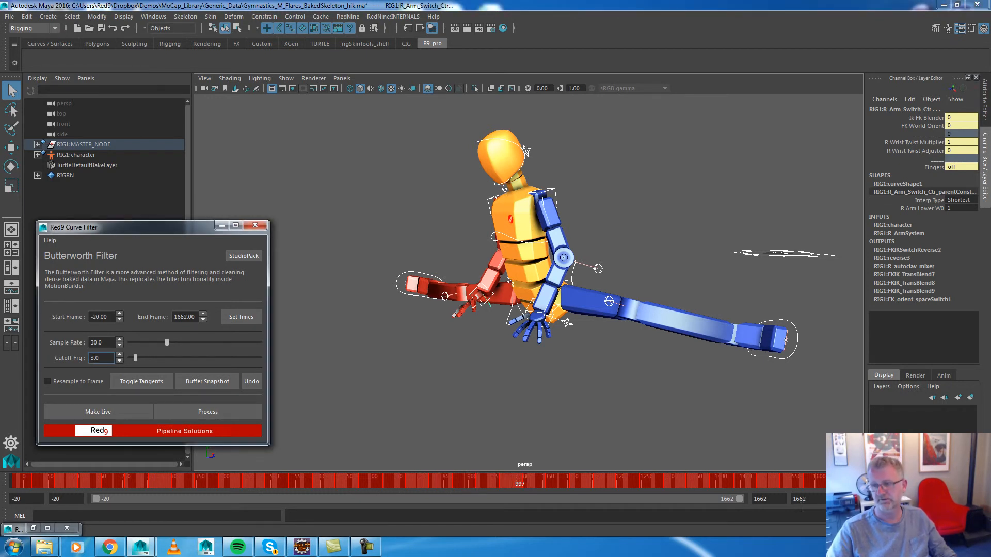
- Play back the filtered flares section, then scrub back to frame 358 to check the puppet's motion
left_click_drag(532, 485, 697, 479)
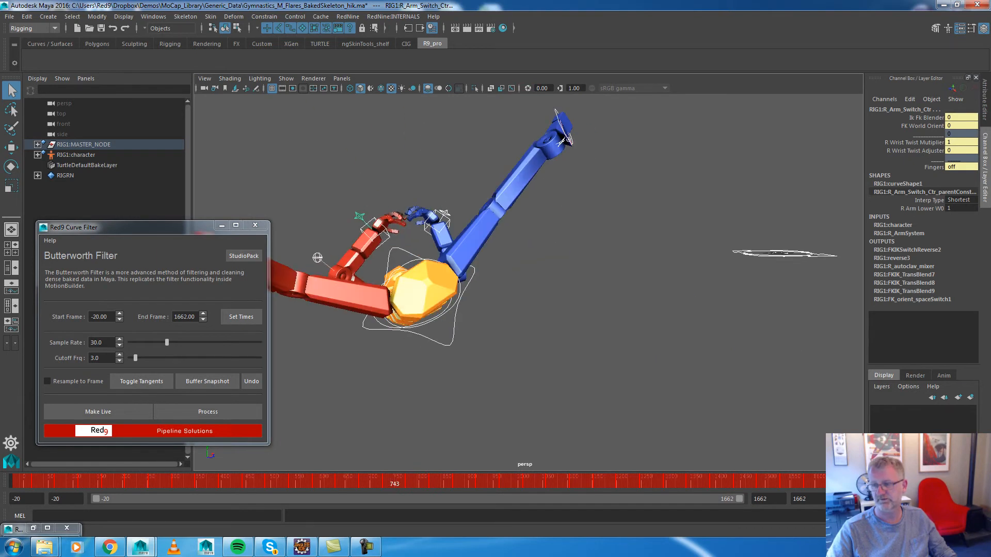
key("alt+v")
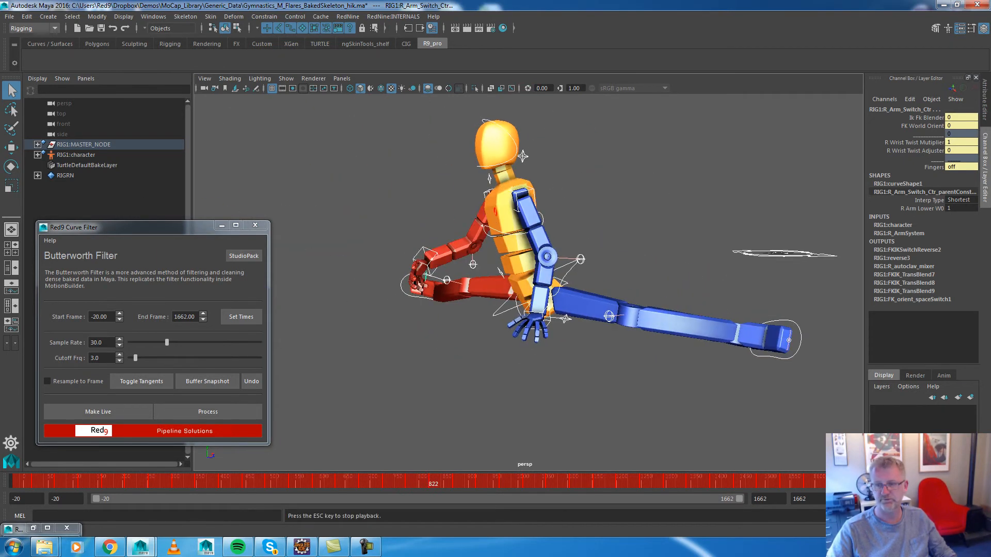
key("Escape")
left_click_drag(317, 482, 196, 496)
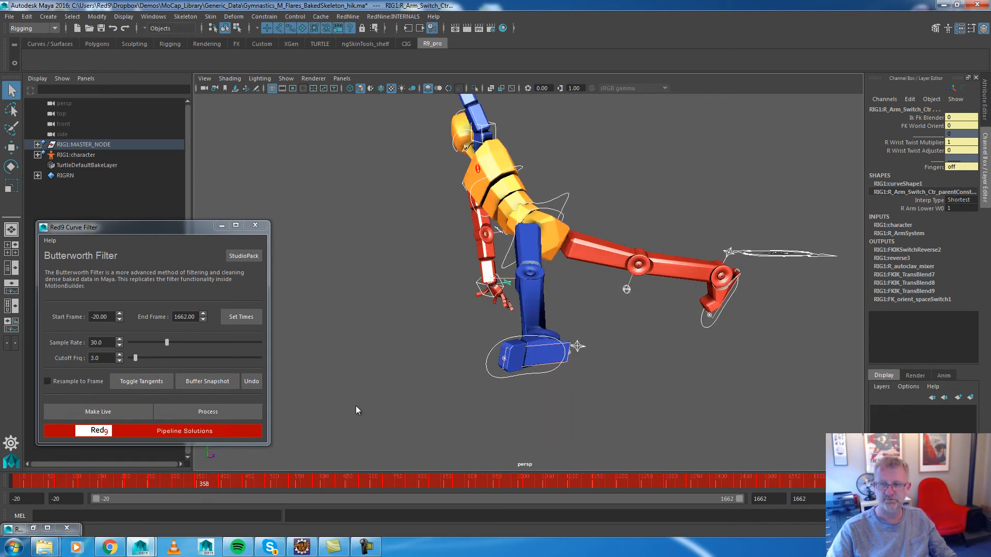
- Close the curve filter and load the demo rig for the Standard character
left_click(261, 228)
left_click(396, 16)
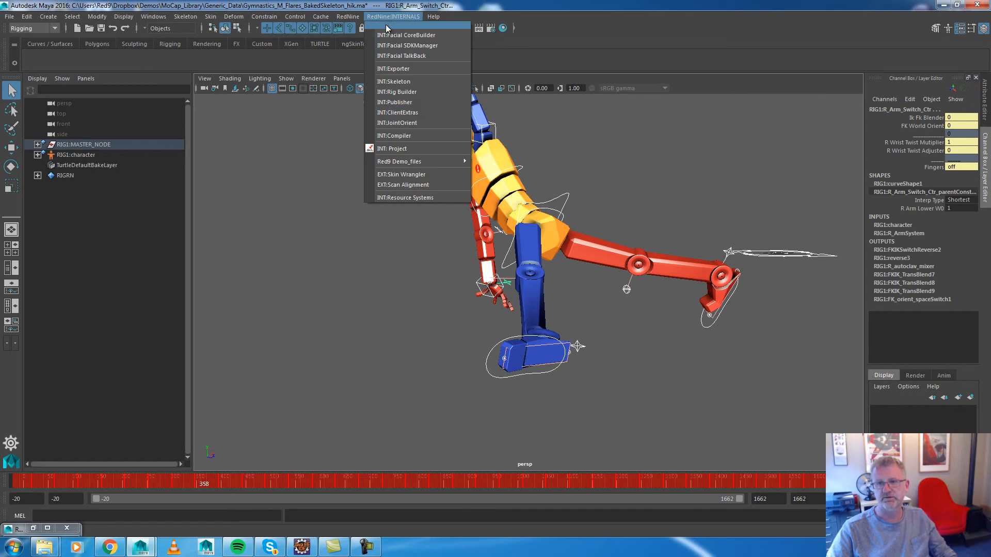
mouse_move(429, 161)
mouse_move(503, 171)
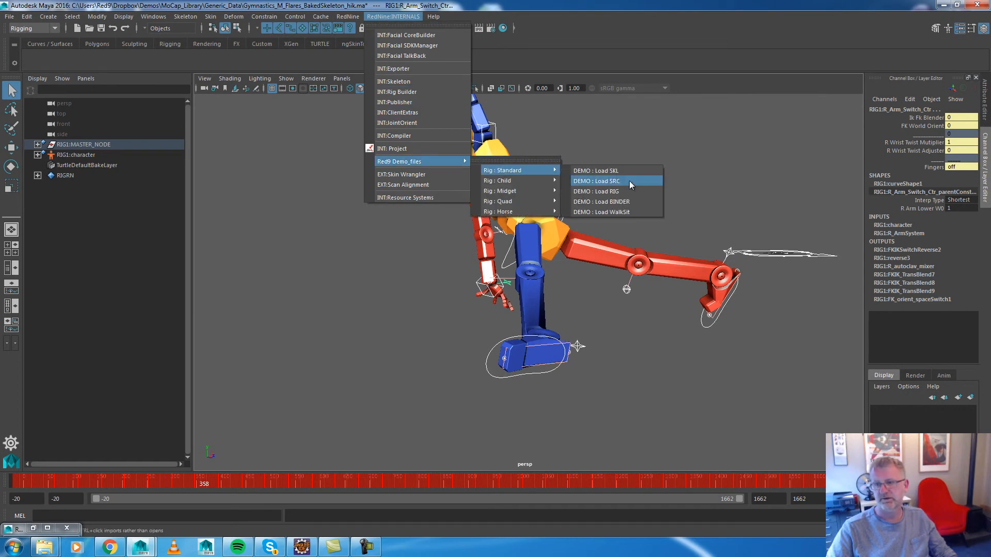
left_click(630, 189)
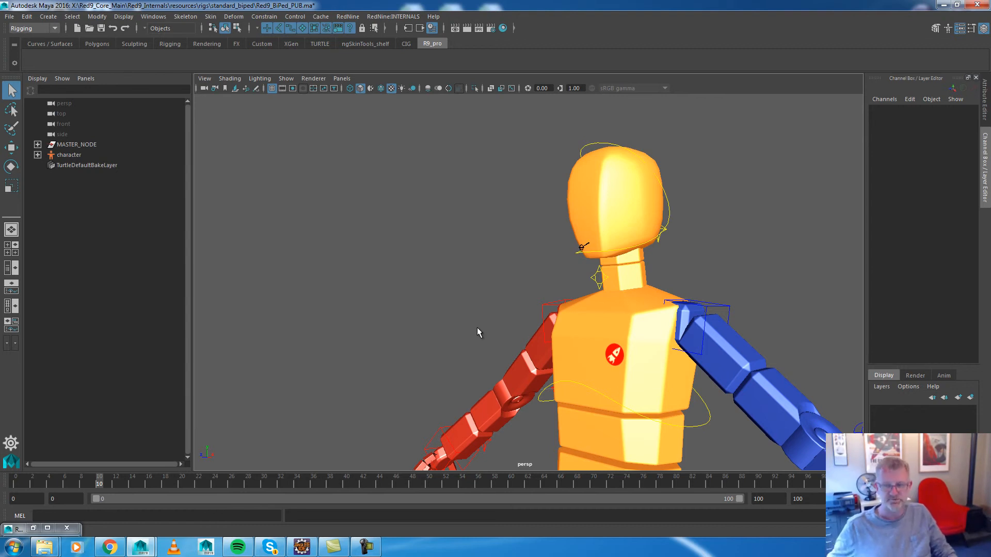
- Load walk_in_circles__api_v2.r9anim as stored onto the biped rig's full hierarchy with Animation SaveLoad, expanding the timeline
left_click(348, 16)
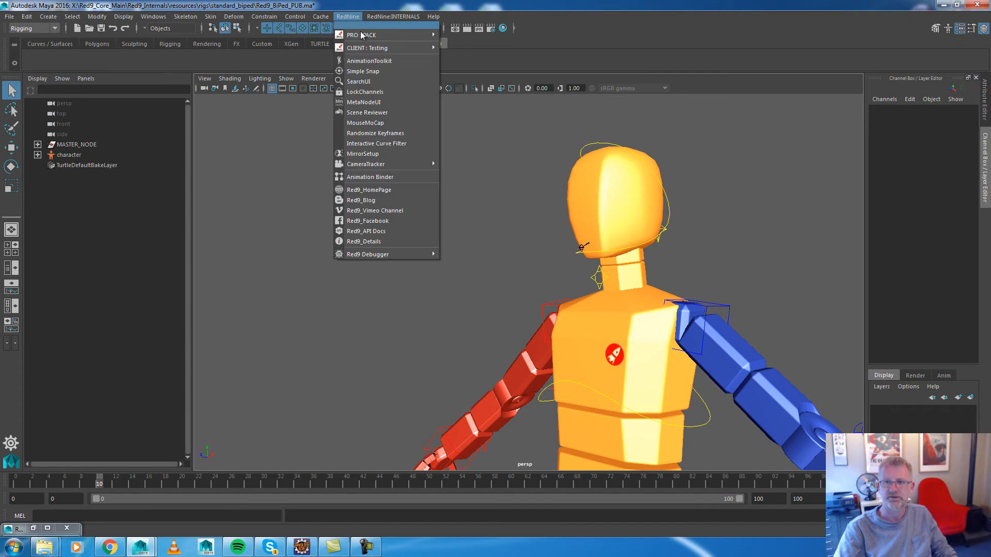
mouse_move(382, 35)
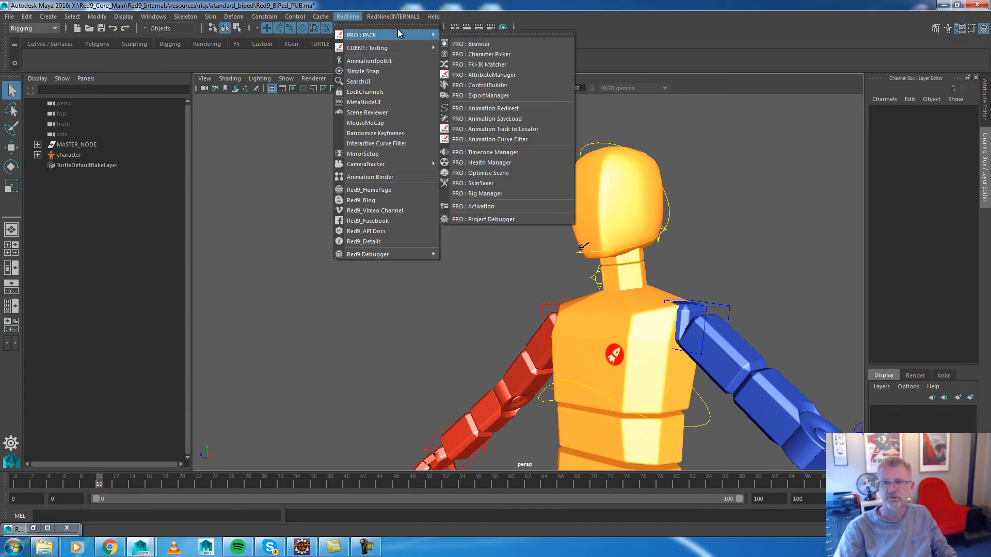
left_click(548, 118)
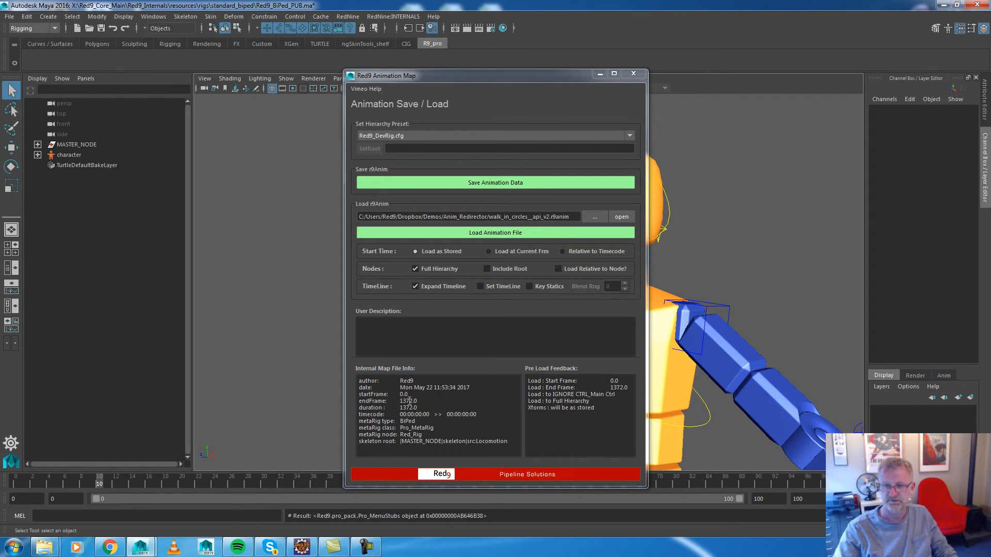
double_click(406, 401)
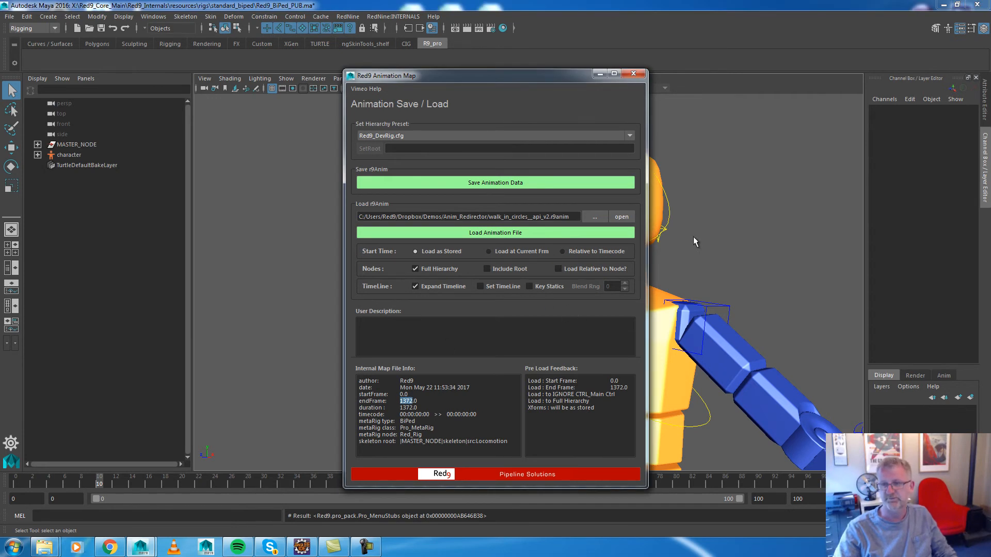
left_click(689, 303)
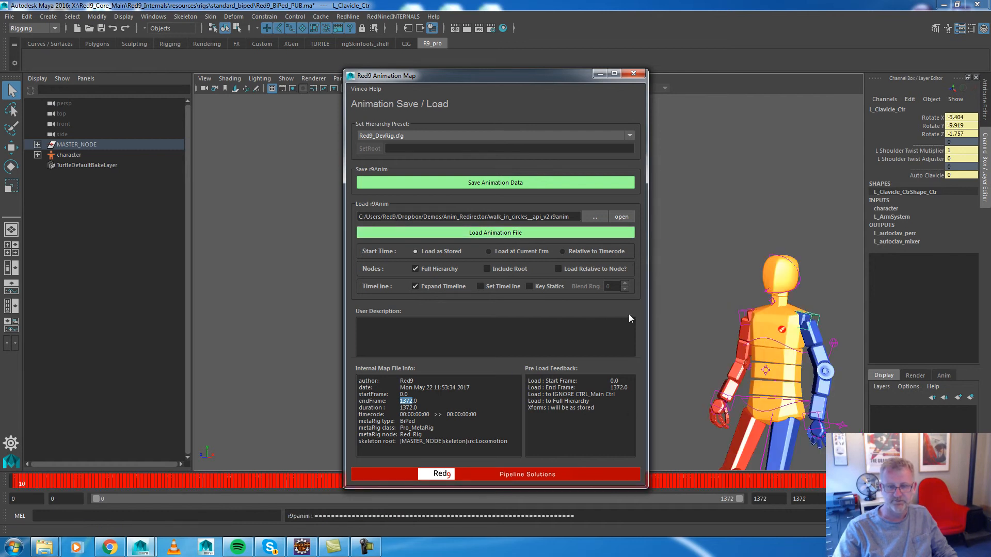
left_click(639, 75)
- Scrub the loaded walk animation to frame 528 and examine the character's path around the scene from a distance
left_click_drag(423, 363, 560, 331, "alt")
right_click_drag(559, 331, 312, 343, "alt")
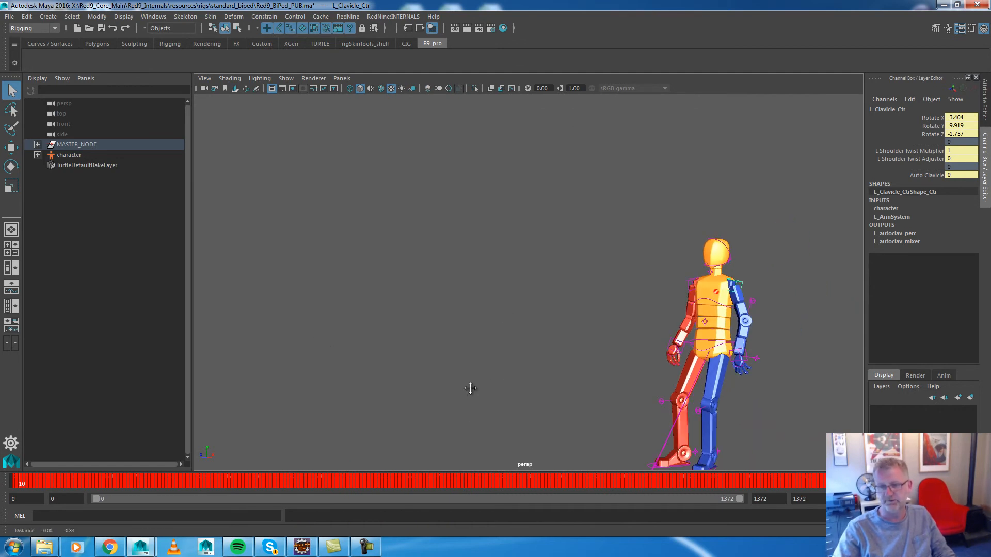
middle_click_drag(470, 411, 482, 278, "alt")
right_click_drag(482, 277, 268, 334, "alt")
left_click_drag(26, 475, 261, 484)
right_click_drag(392, 361, 226, 364, "alt")
left_click_drag(609, 351, 613, 408, "alt")
right_click_drag(613, 408, 489, 394, "alt")
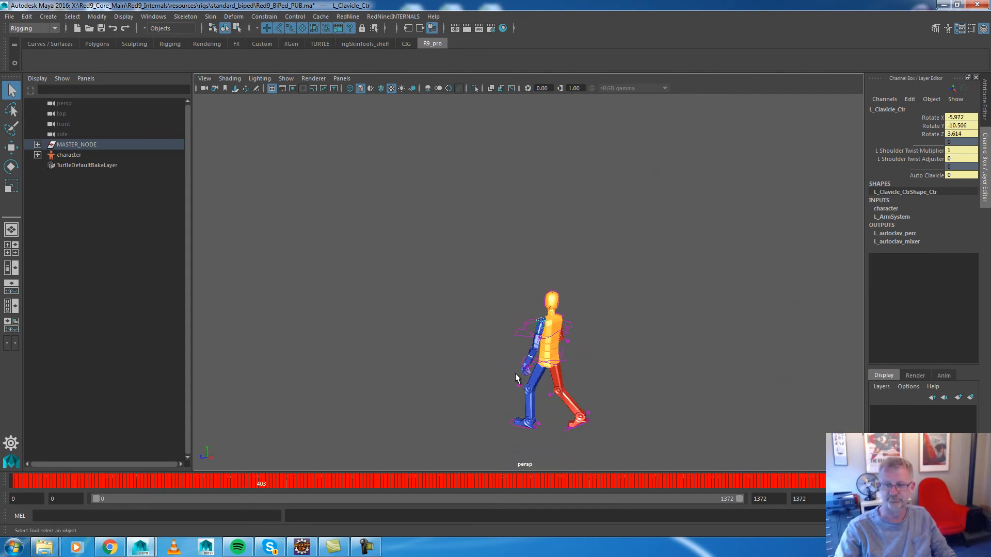
middle_click_drag(489, 394, 579, 358, "alt")
left_click_drag(144, 481, 337, 483)
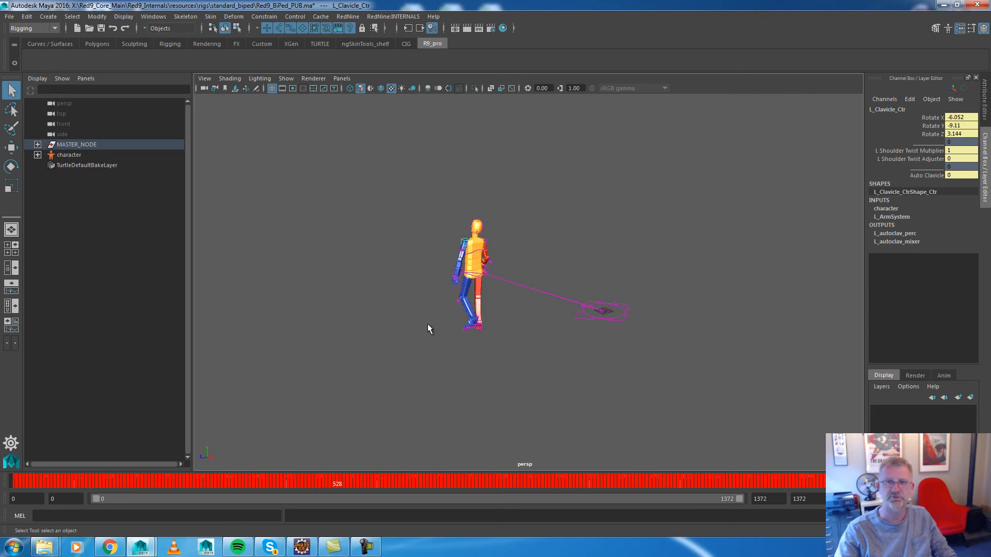
- Create a polygon cube, scale it to about 118 units and move it to about X -123.7, Z 250.8 beside the character
left_click(97, 44)
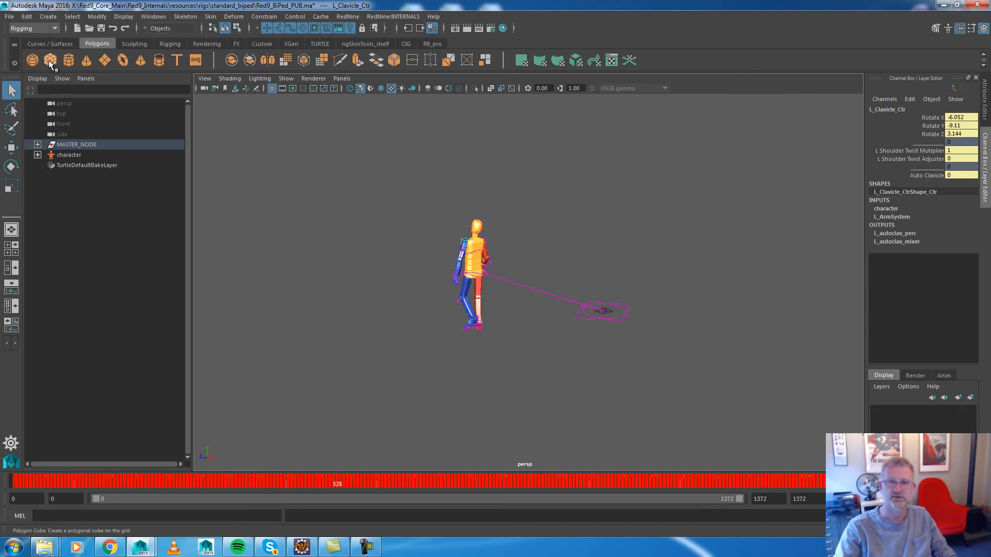
left_click(50, 61)
key("r")
left_click_drag(601, 312, 653, 298)
key("w")
left_click_drag(522, 327, 435, 410)
left_click_drag(626, 370, 449, 342)
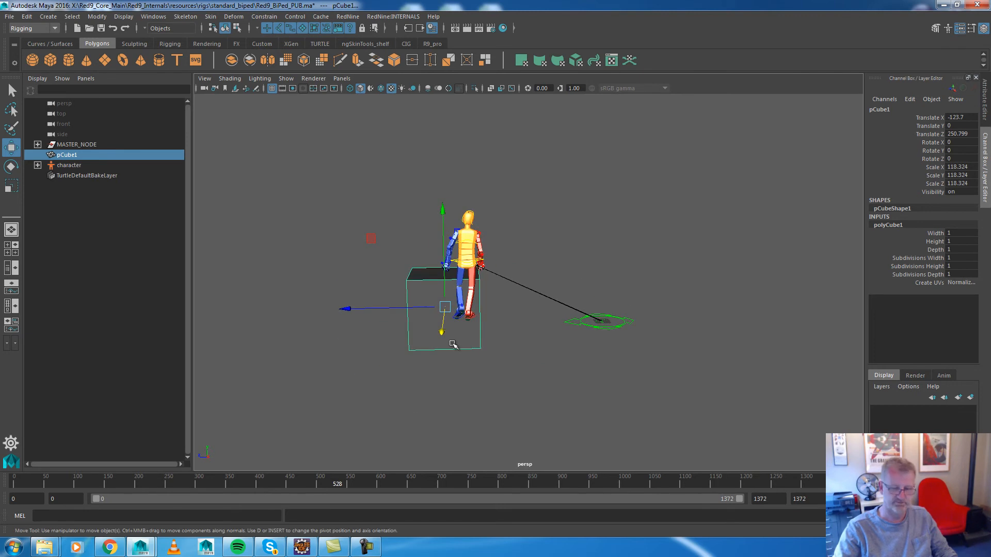
- Reshape the cube into a tall, narrow box and raise it to about 69.7 in Y, checking it against frame 505
key("r")
mouse_move(348, 307)
left_mouse_down()
mouse_move(396, 311)
mouse_move(367, 310)
left_mouse_up()
key("w")
left_click_drag(467, 210, 468, 99)
key("r")
left_click_drag(372, 268, 348, 269)
mouse_move(317, 482)
left_mouse_down()
mouse_move(287, 482)
mouse_move(342, 479)
mouse_move(301, 481)
mouse_move(321, 478)
left_mouse_up()
left_click(572, 196)
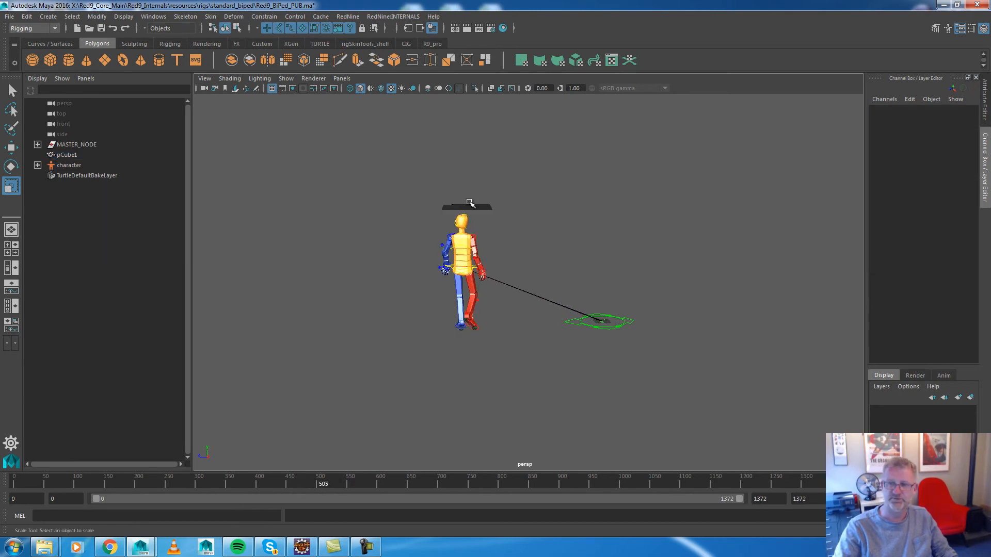
- Move the tall box away from the character to about Z 350.9
left_click(480, 207)
key("w")
left_click_drag(374, 269, 287, 274)
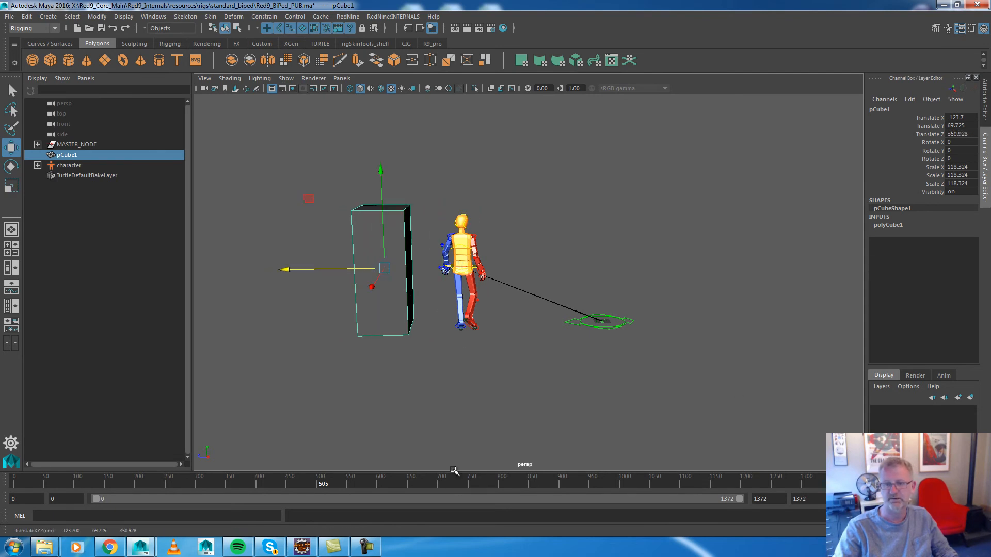
left_click(512, 432)
left_click_drag(433, 382, 435, 405, "alt")
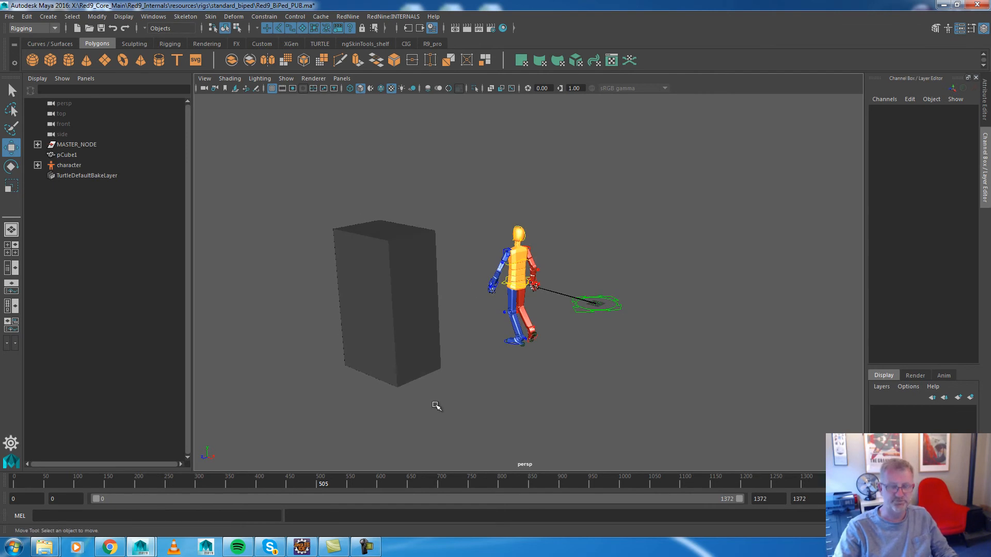
- Open the Animation Re-Director beside the view and collapse the Outliner to widen the viewport around the box and character
left_click(348, 16)
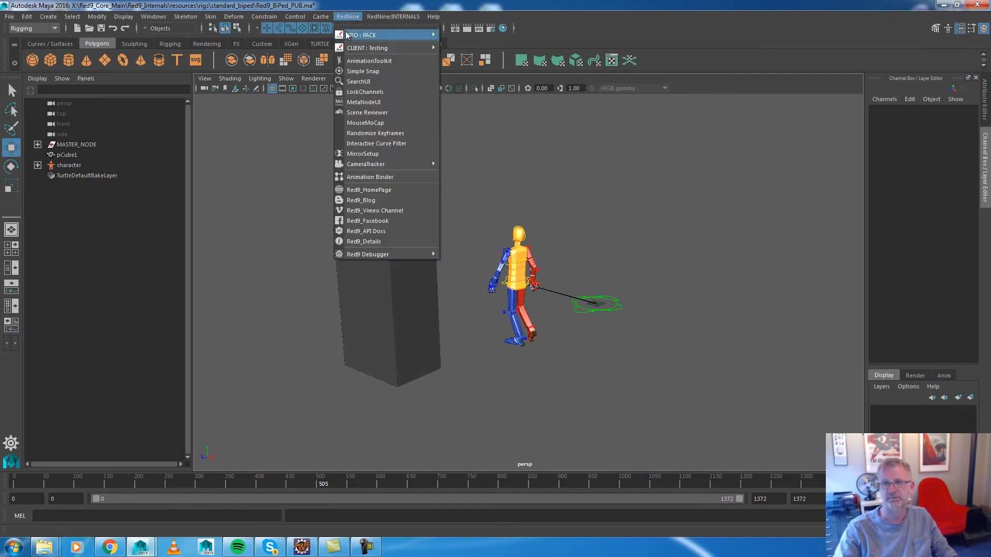
mouse_move(387, 34)
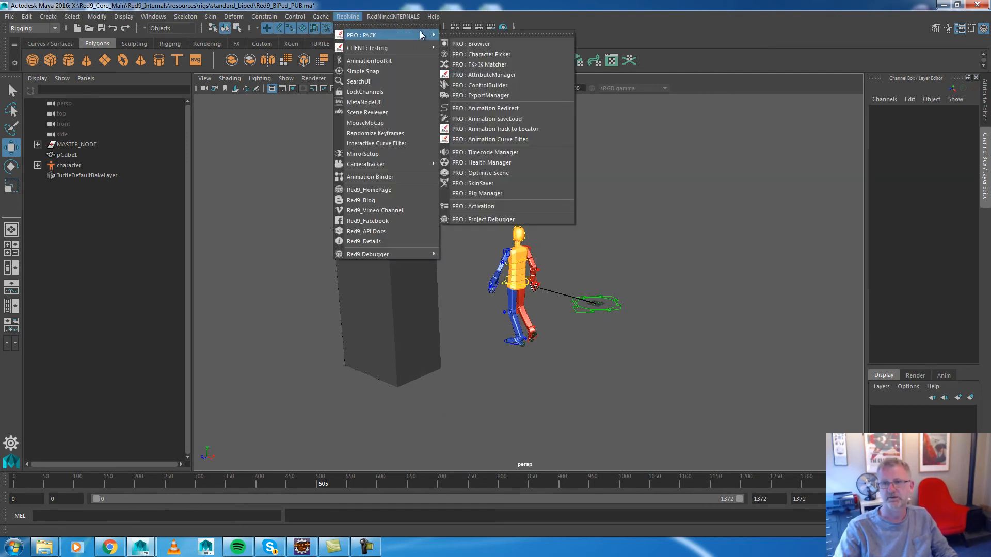
left_click(540, 108)
left_click_drag(479, 71, 772, 61)
left_click_drag(310, 486, 251, 485)
middle_click_drag(433, 363, 345, 339, "alt")
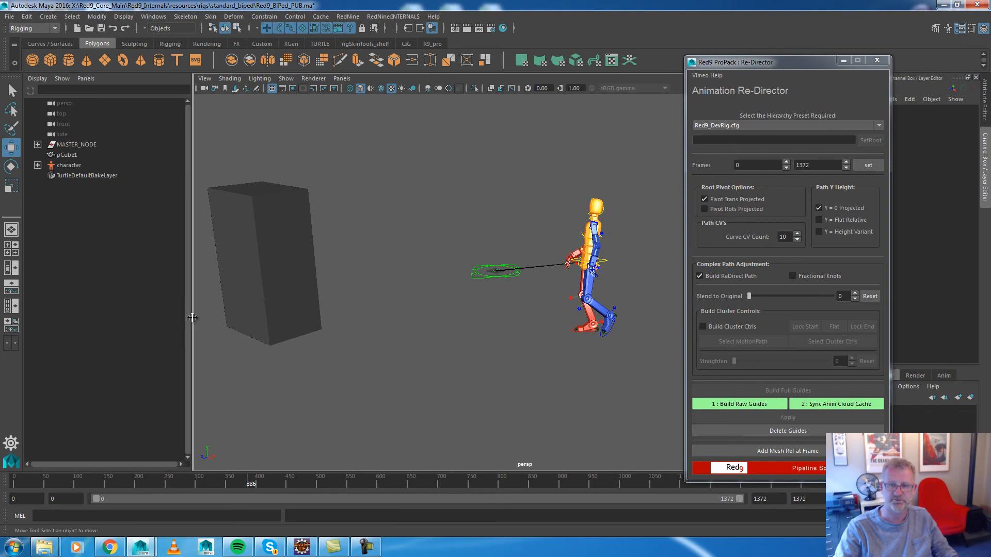
left_click_drag(190, 317, 25, 315)
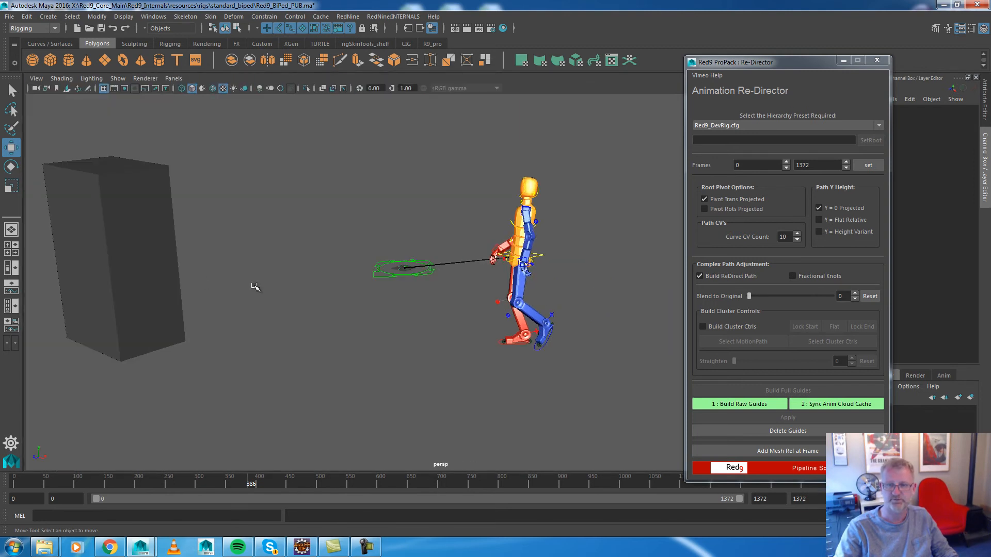
middle_click_drag(199, 283, 274, 294, "alt")
- Select the character's COG control near frame 219 and enable Build Cluster Ctrls for the redirect path
left_click_drag(176, 486, 152, 487)
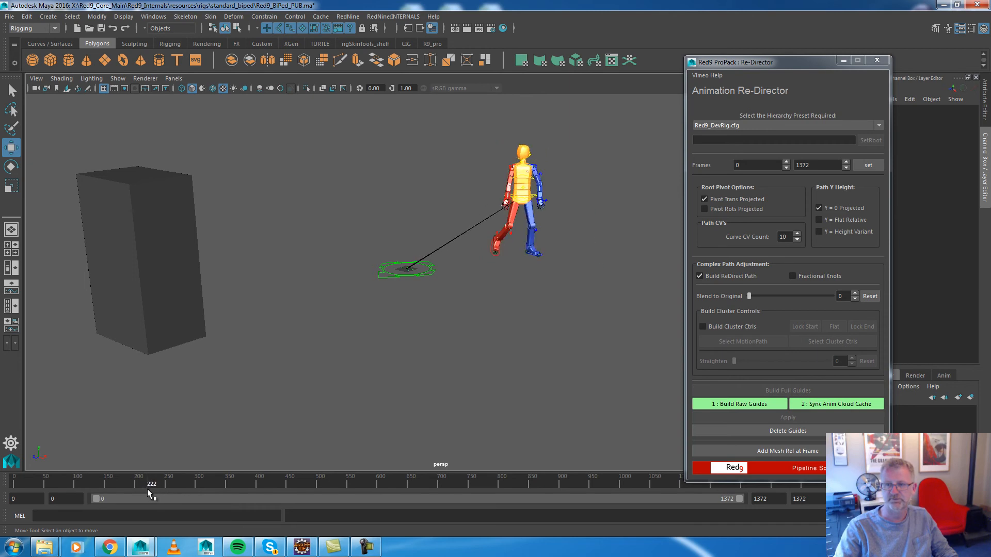
left_click(532, 196)
mouse_move(155, 482)
left_mouse_down()
mouse_move(126, 484)
mouse_move(150, 484)
left_mouse_up()
left_click(716, 327)
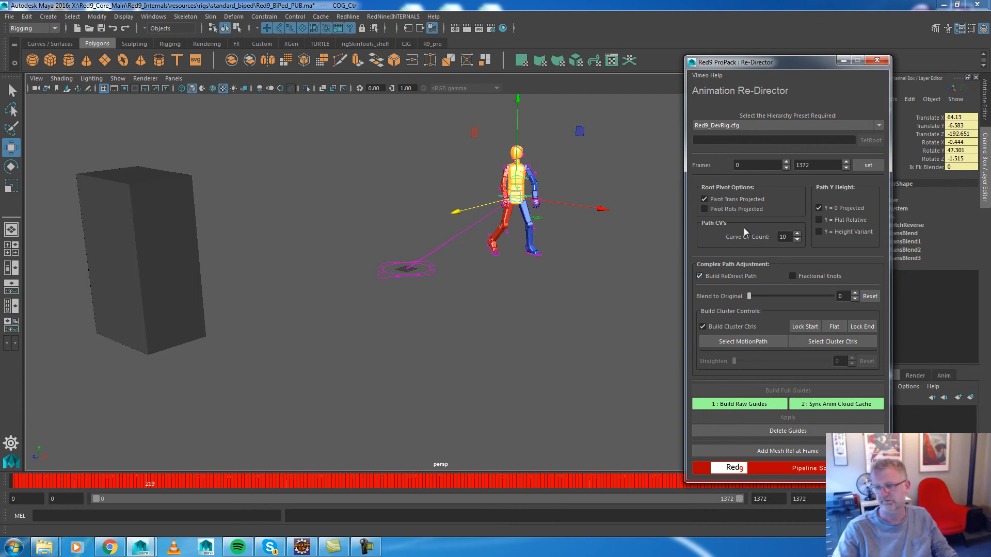
- Set the redirect frame range to 203–552 from a highlighted range of the timeline
left_click(147, 483)
left_click_drag(148, 483, 347, 465)
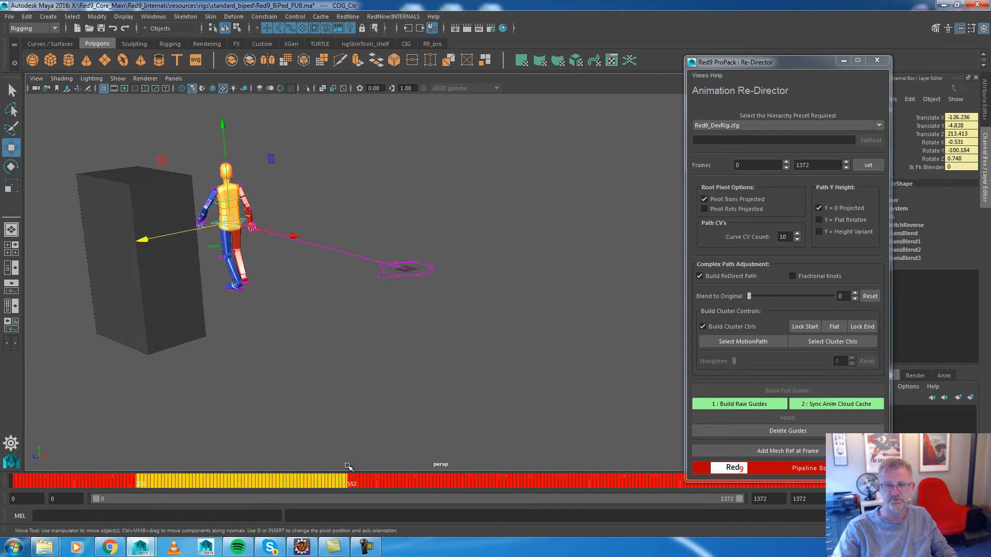
left_click(877, 166)
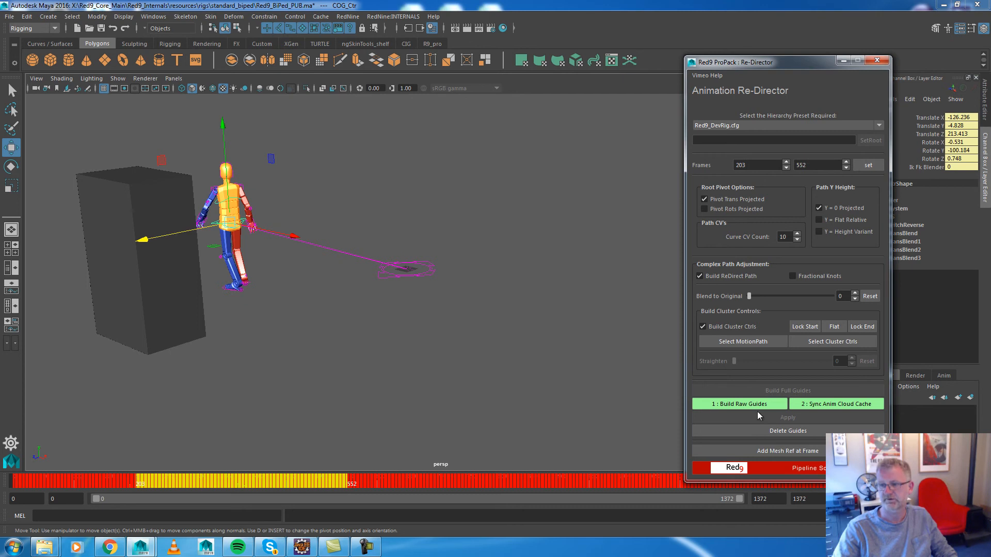
- Build the raw path guides, enable Fractional Knots and sync the Anim Cloud Cache, scrubbing to frame 529 to compare the poses
left_click(758, 404)
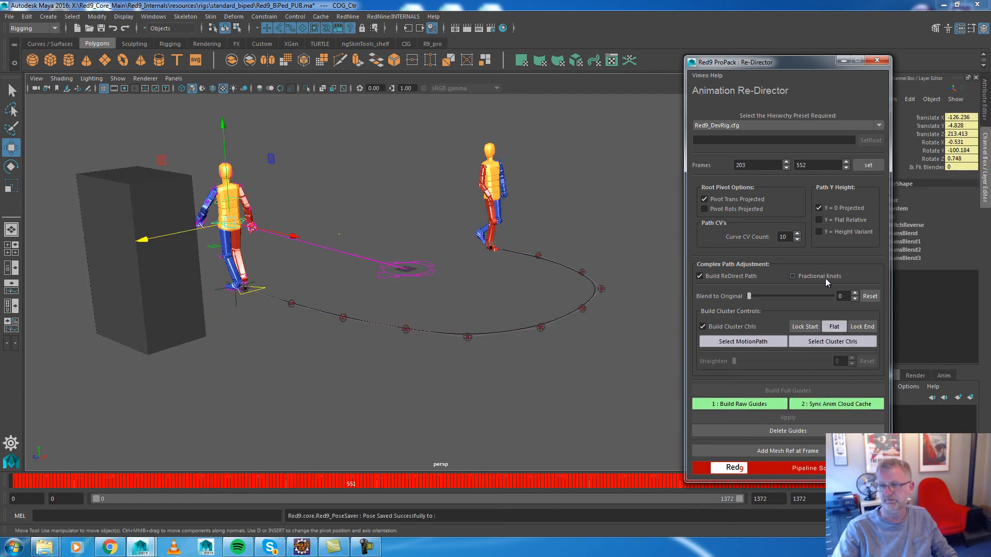
left_click(836, 407)
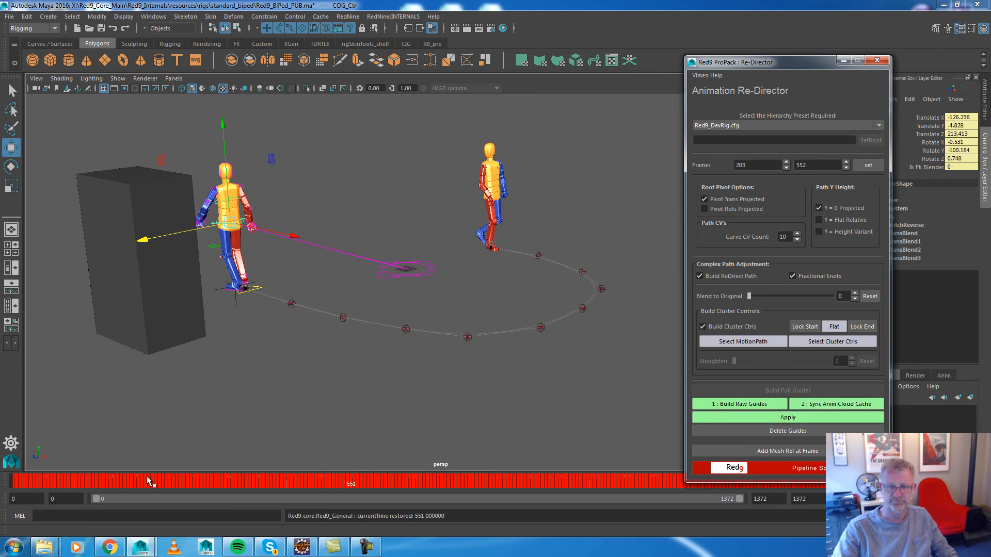
left_click_drag(76, 479, 343, 454)
- Regroup the cluster controls with Lock Start and rotate handleCV_6 to about -8.44 in Y, swinging the path's far section outward
left_click(801, 330)
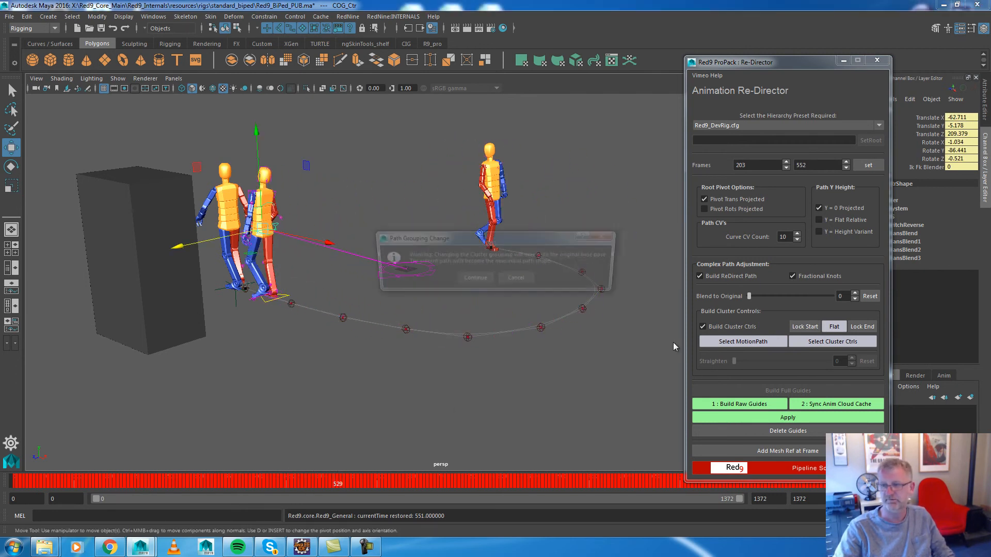
left_click(482, 283)
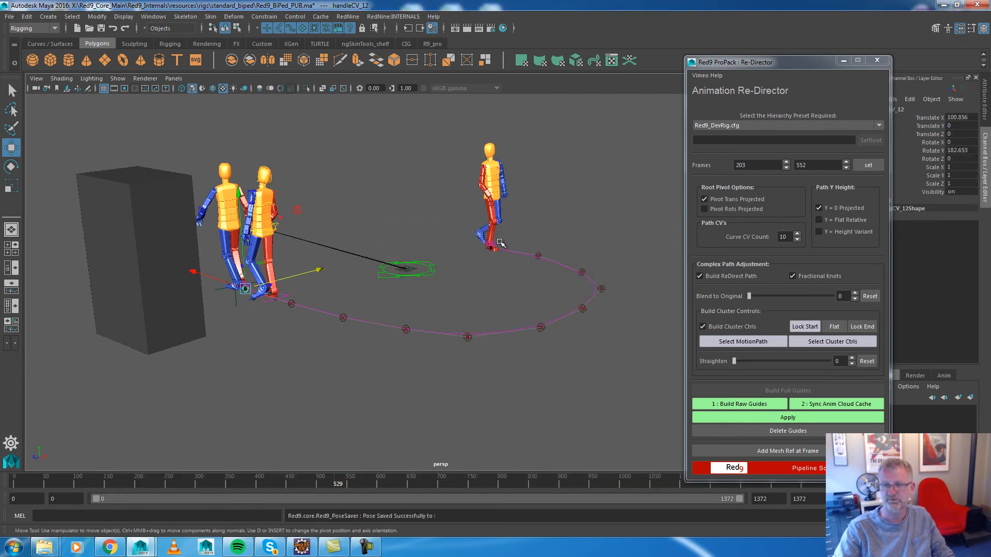
left_click(582, 309)
left_click_drag(508, 399, 480, 401, "alt")
key("e")
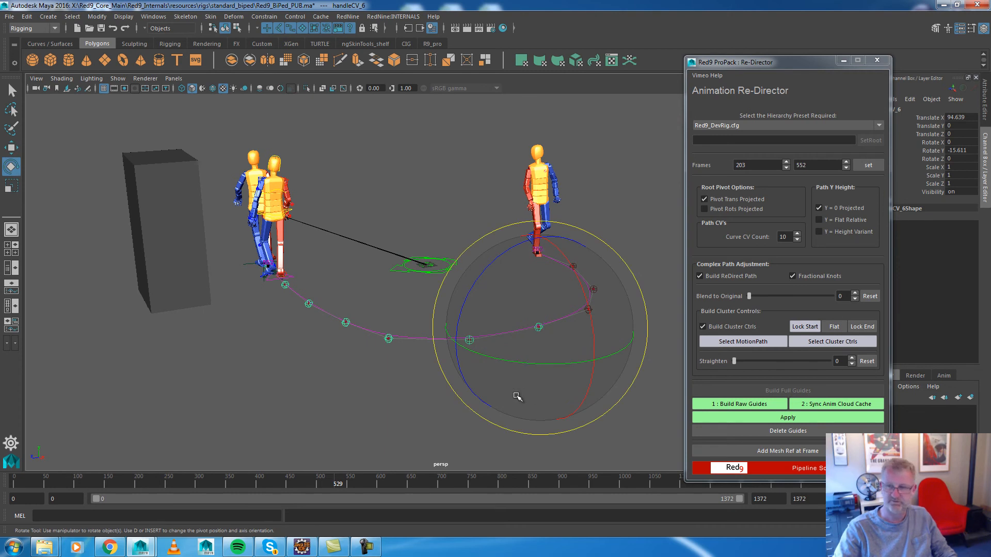
left_click_drag(515, 361, 530, 363)
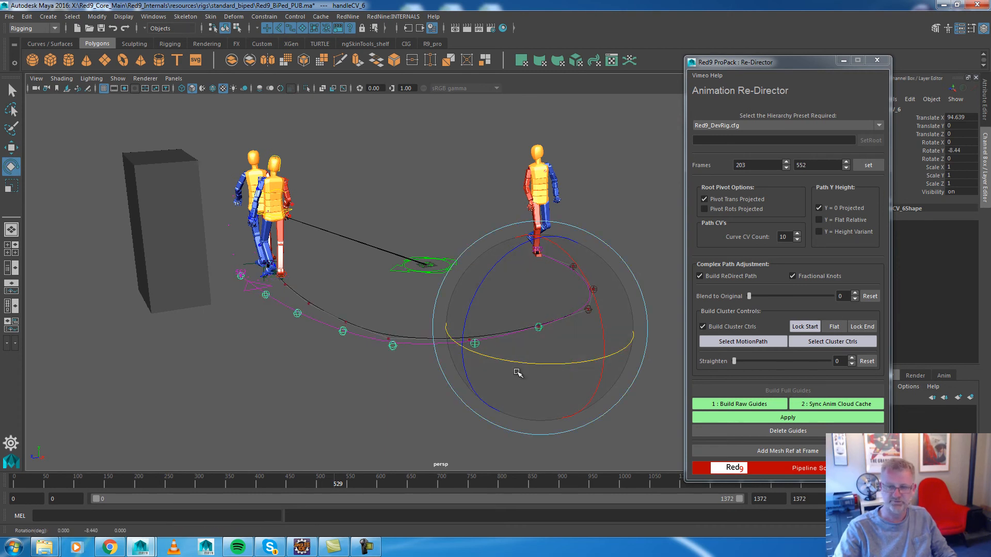
- Reposition the path's middle controls and move handleCV_8 outward to stretch the path end toward the tall box
key("w")
left_click(587, 311)
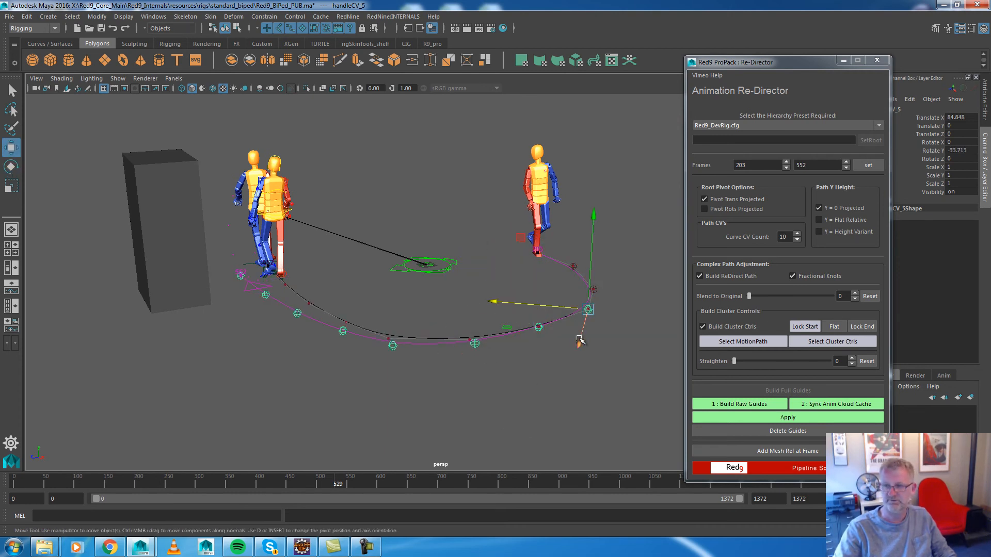
left_click(539, 326)
left_click_drag(472, 343, 463, 349)
left_click_drag(377, 370, 376, 388)
left_click(380, 350)
key("e")
key("w")
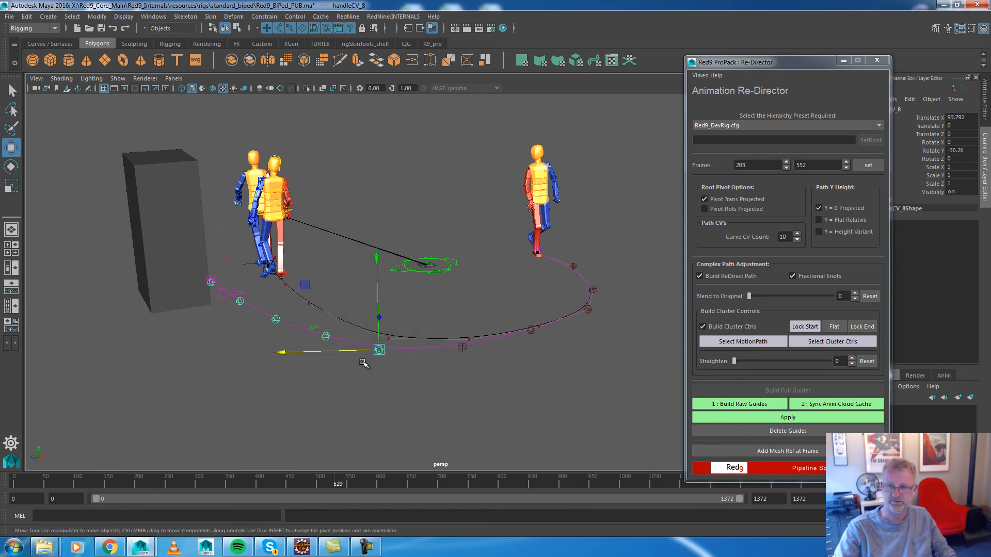
mouse_move(316, 351)
left_mouse_down()
mouse_move(292, 352)
mouse_move(305, 352)
left_mouse_up()
- Move handleCV_7 to about 120.1 in X and refine the neighbouring controls around the path's bend
left_click(462, 348)
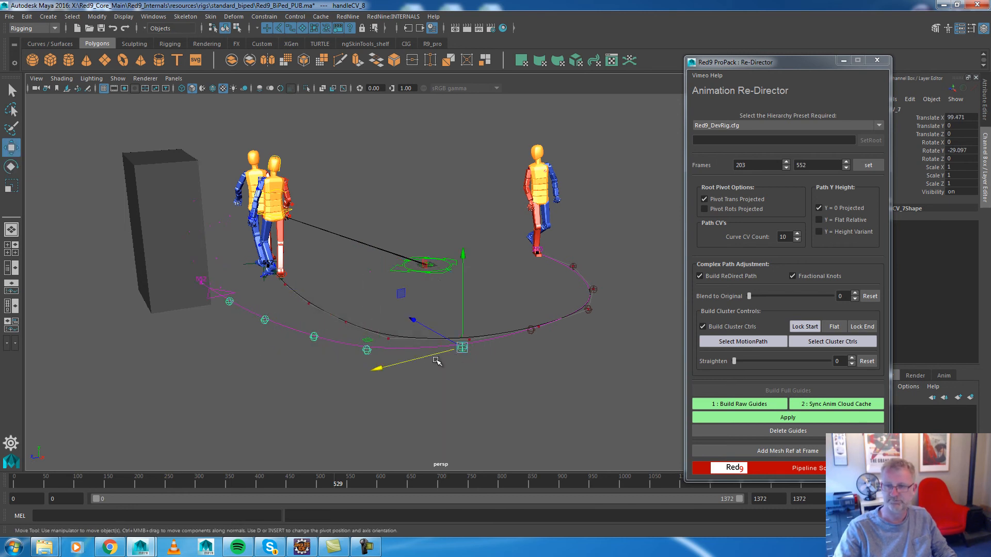
left_click_drag(419, 359, 411, 357)
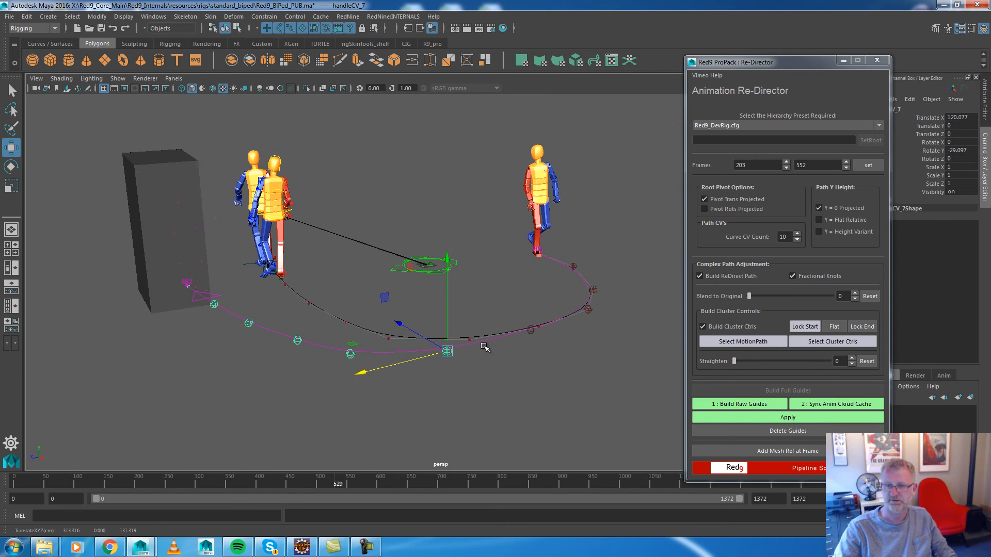
left_click(531, 330)
left_click(589, 311)
left_click_drag(575, 339, 568, 346)
left_click_drag(515, 309, 509, 307)
- Place handleCV_9 at about 77 in X and -9.9 in Z and rotate it to about -11.2 in Y, aiming the path end at the box
left_click_drag(327, 365, 322, 391, "alt")
left_click(278, 392)
left_click_drag(344, 344, 338, 349)
key("e")
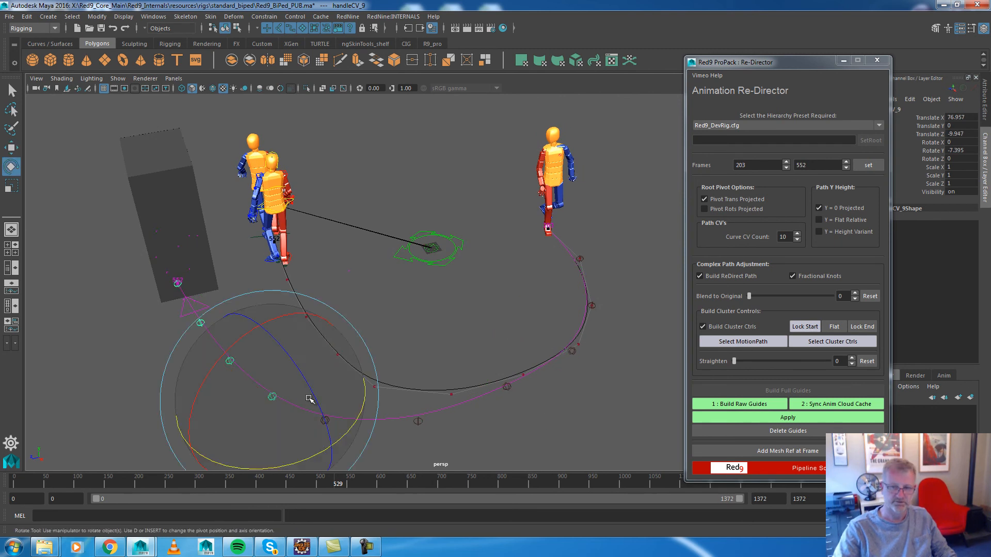
left_click_drag(358, 412, 356, 416)
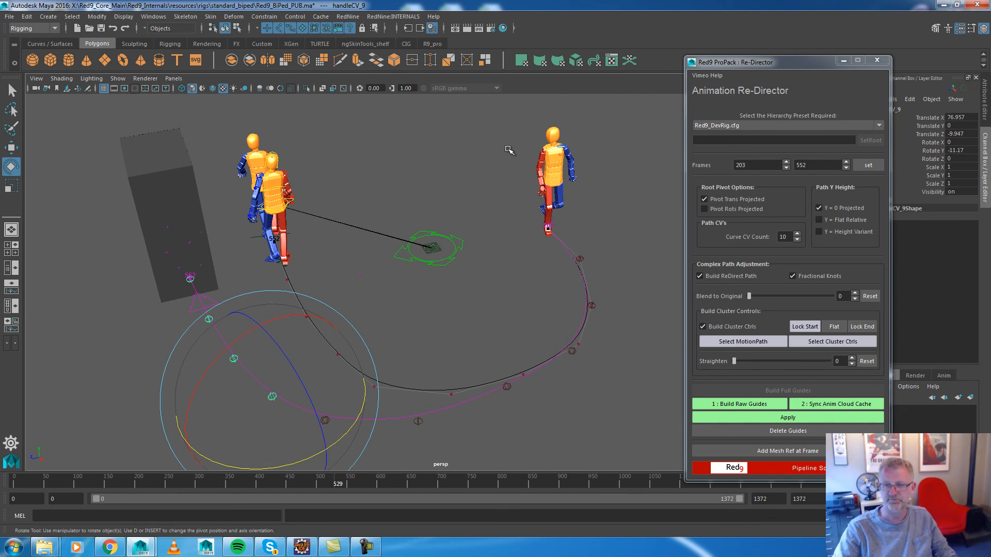
mouse_move(548, 356)
left_mouse_down("alt")
mouse_move(537, 346)
mouse_move(546, 347)
left_mouse_up("alt")
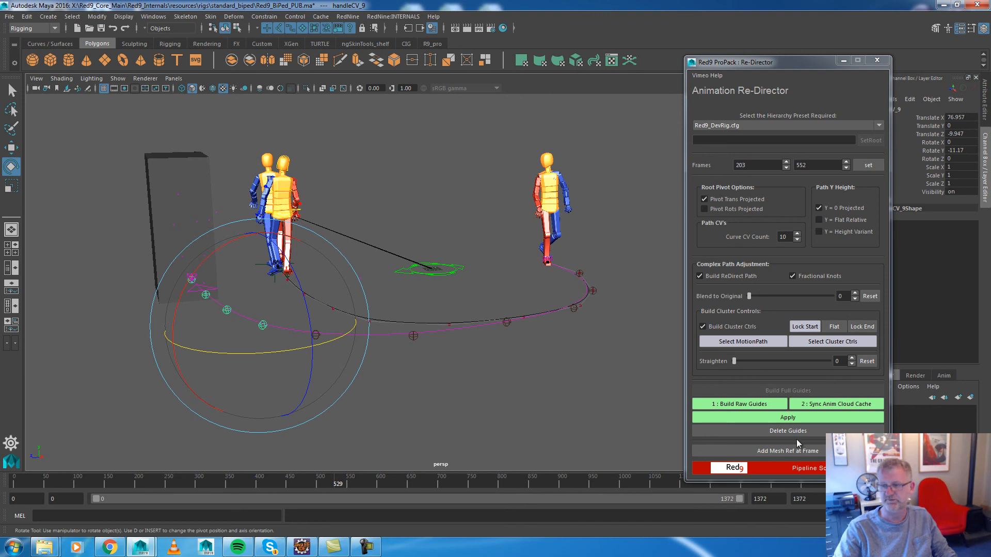
- Apply the redirected path to the walk animation and delete the guides after scrubbing through the result
left_click(806, 418)
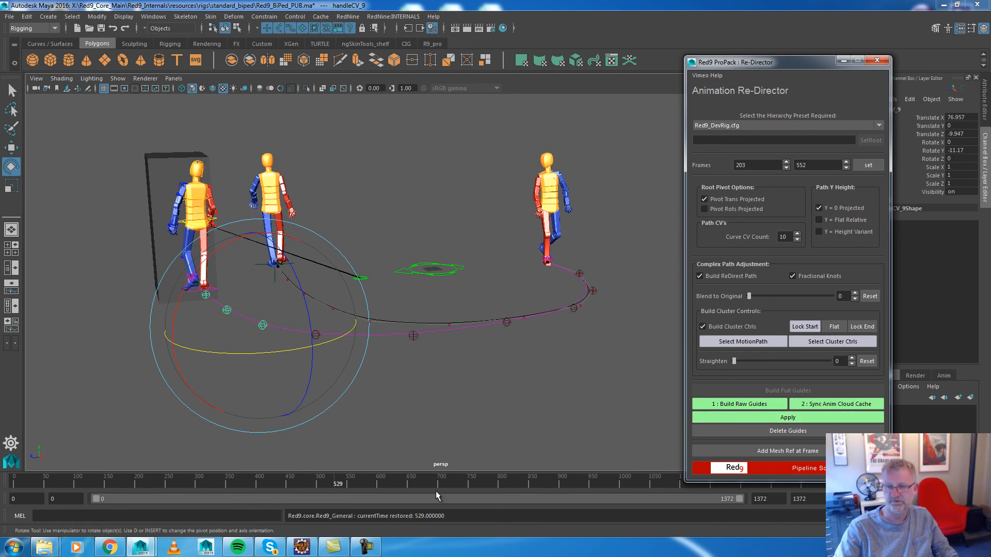
left_click_drag(341, 486, 140, 483)
left_click(788, 431)
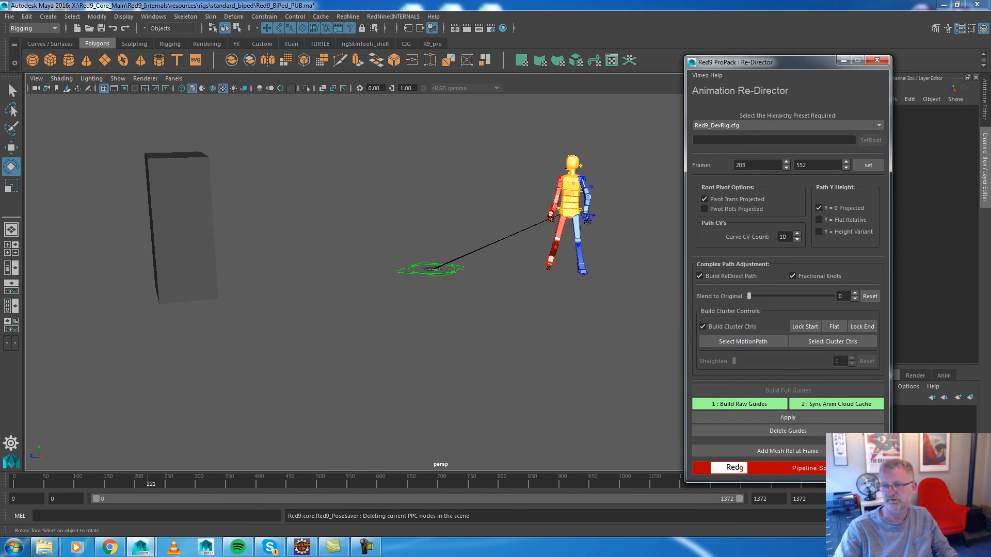
- Play back the redirected walk toward the tall box, viewing it from a higher angle, and stop near frame 587
left_click(312, 287)
key("alt+v")
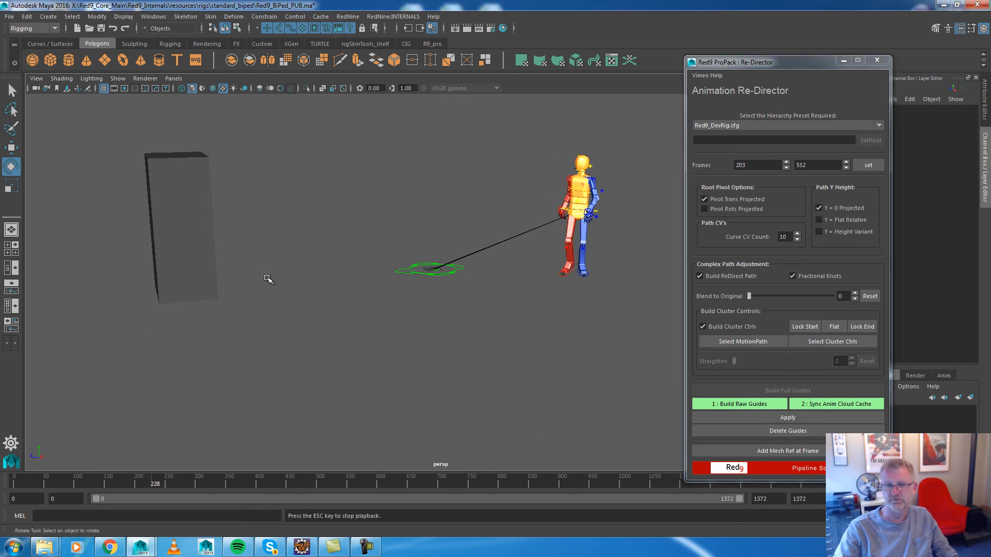
left_click_drag(323, 401, 348, 407, "alt")
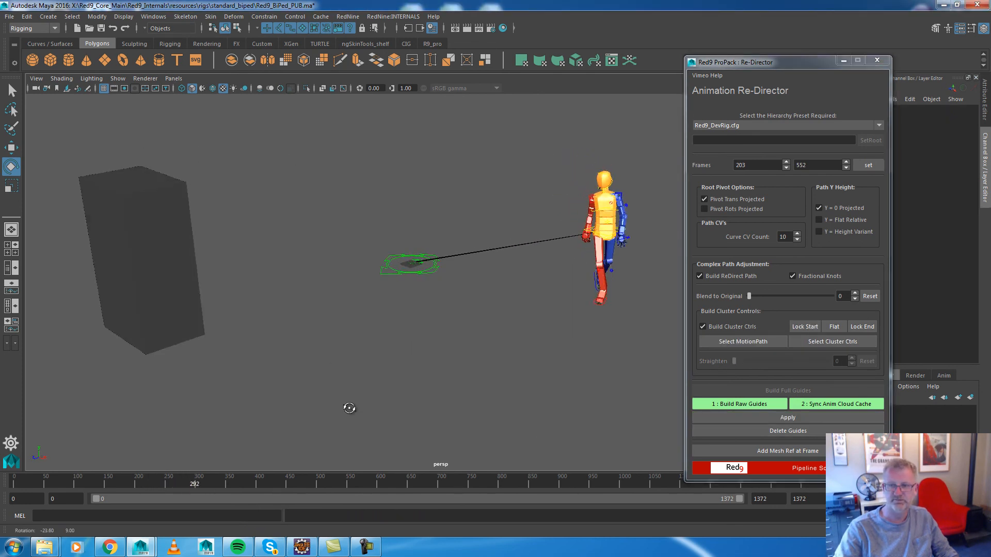
left_click_drag(318, 329, 318, 338, "alt")
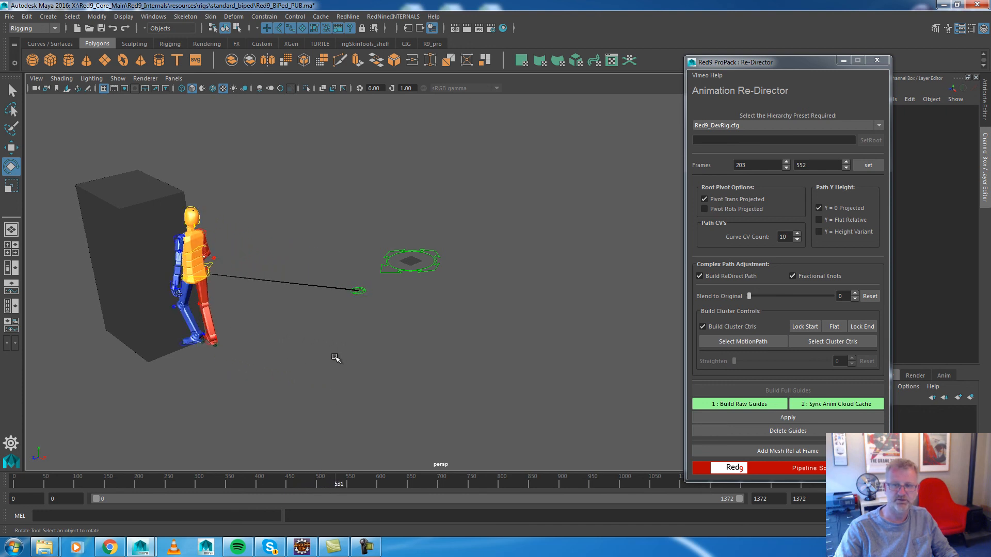
left_click(933, 484)
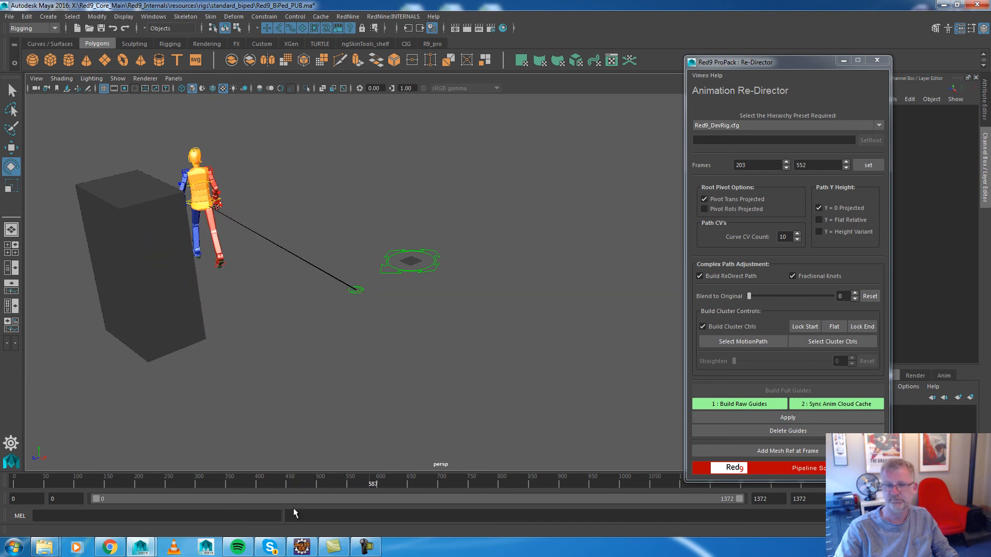
- Select the right foot control at frame 338 and replace the Re-Director with the Red9 AnimationTools
left_click_drag(374, 489, 223, 470)
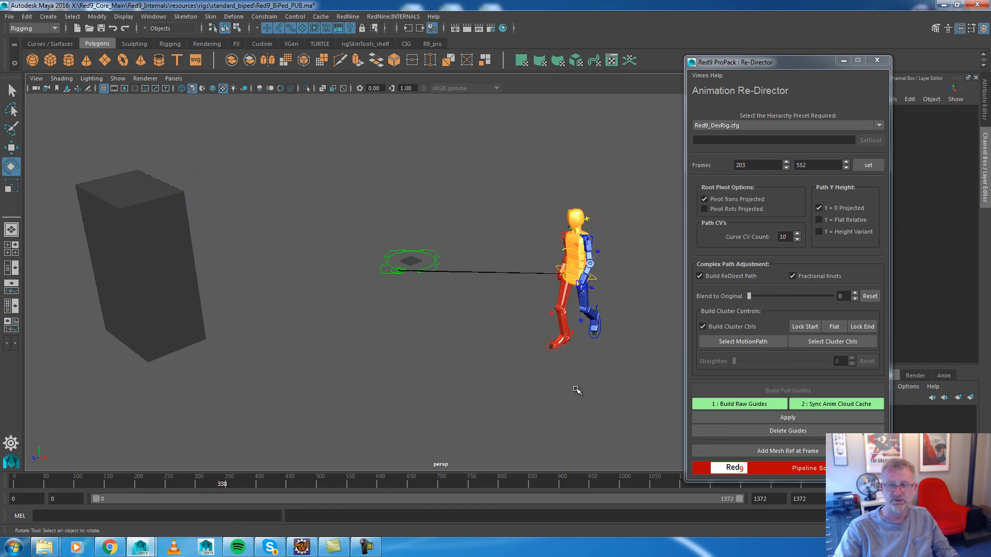
left_click(557, 349)
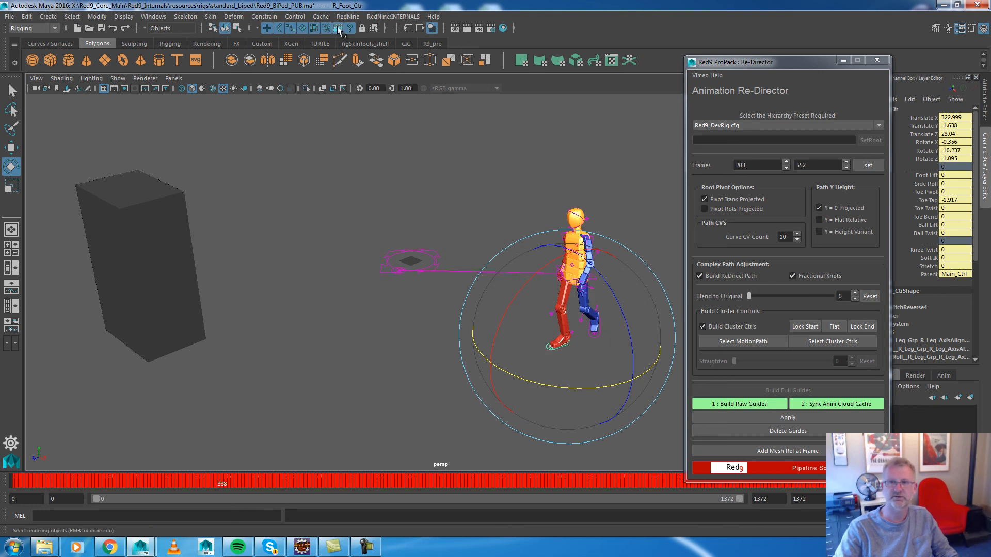
left_click(348, 17)
left_click(371, 61)
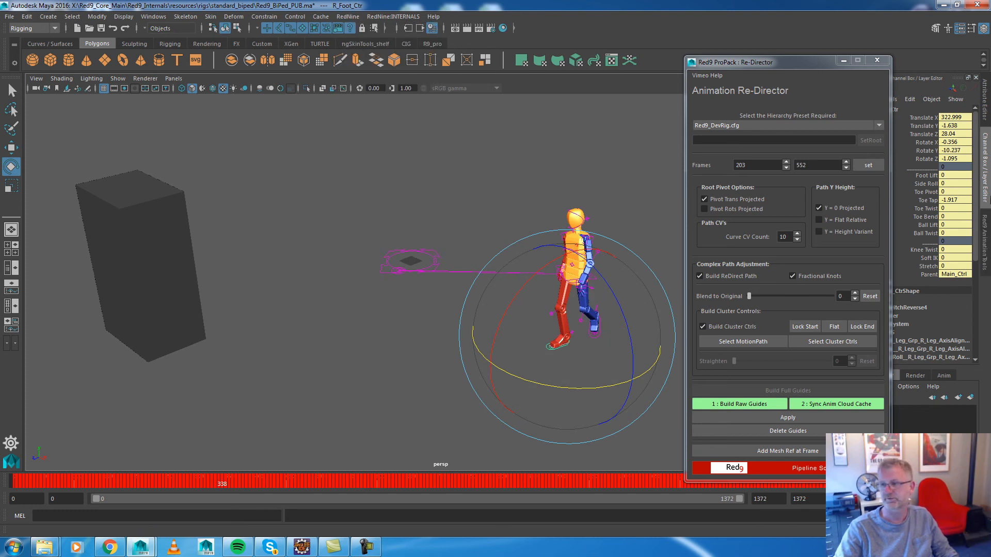
left_click(984, 228)
left_click_drag(792, 65, 681, 63)
left_click(766, 59)
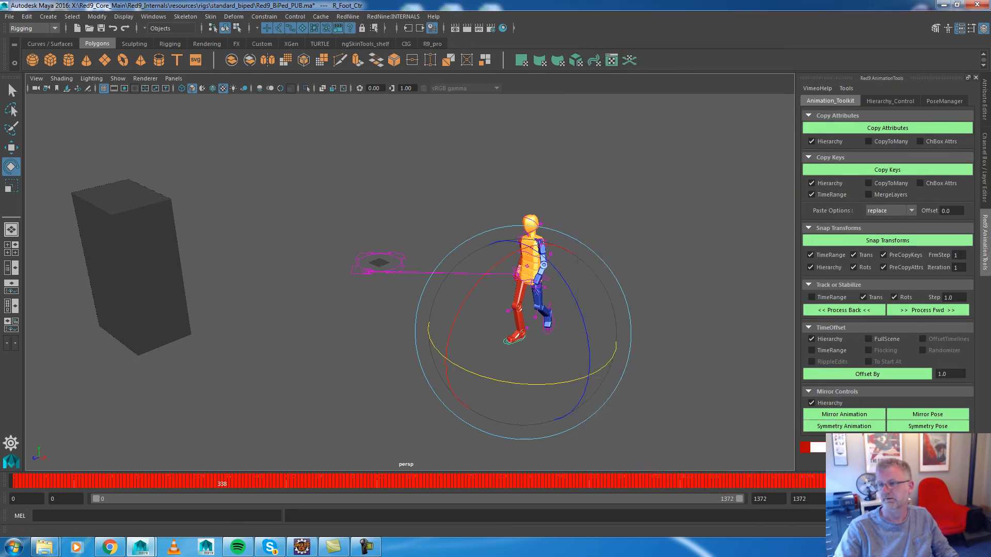